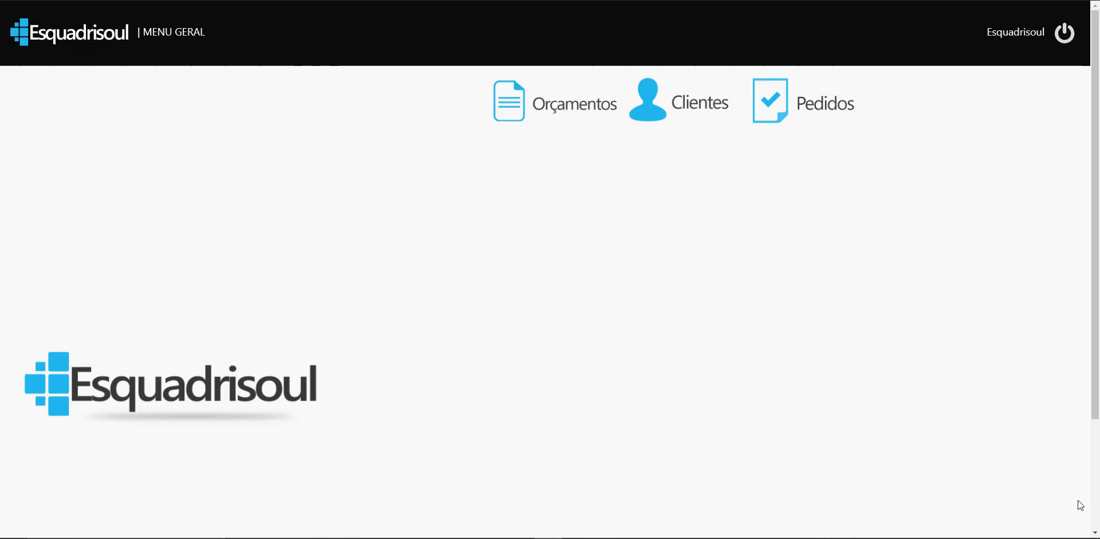
Switch to the Notepad notes and review each formula symbol, from L and H through the operators to parentheses and INT
click(493, 538)
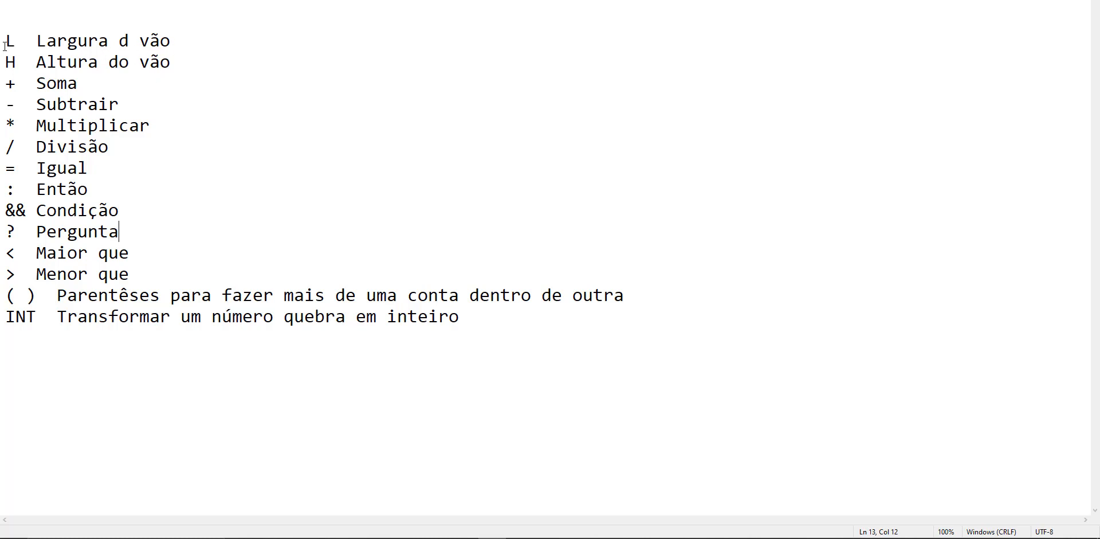
mouse_move(5, 40)
mouse_down()
mouse_move(172, 41)
mouse_move(6, 40)
mouse_move(17, 41)
mouse_up()
drag(5, 61, 18, 63)
click(16, 86)
drag(18, 107, 2, 105)
drag(14, 125, 3, 125)
drag(18, 147, 1, 148)
drag(26, 170, 2, 163)
drag(24, 193, 1, 191)
drag(27, 210, 1, 209)
click(18, 210)
drag(15, 233, 10, 231)
drag(16, 253, 37, 296)
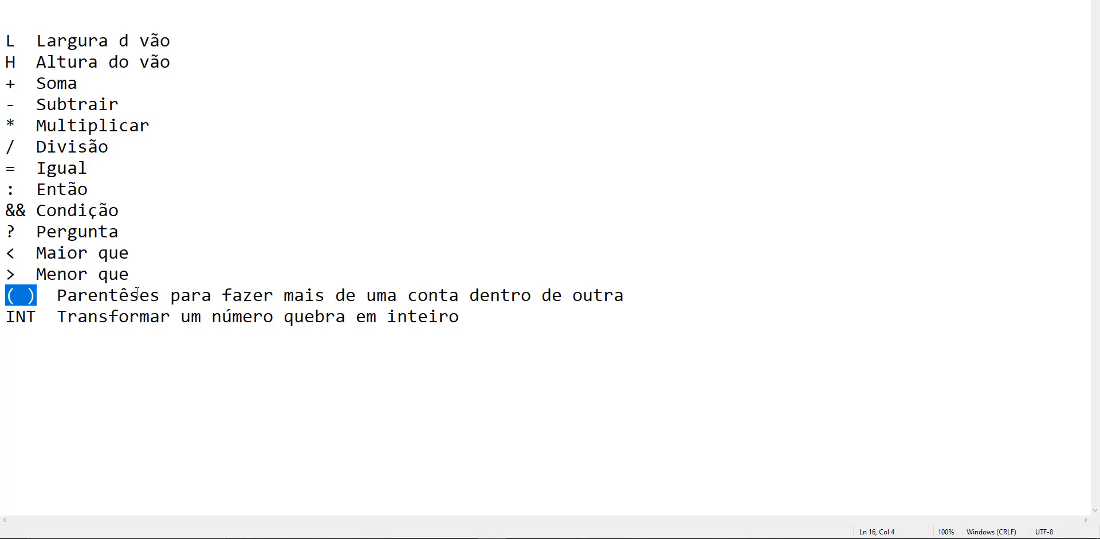
click(4, 321)
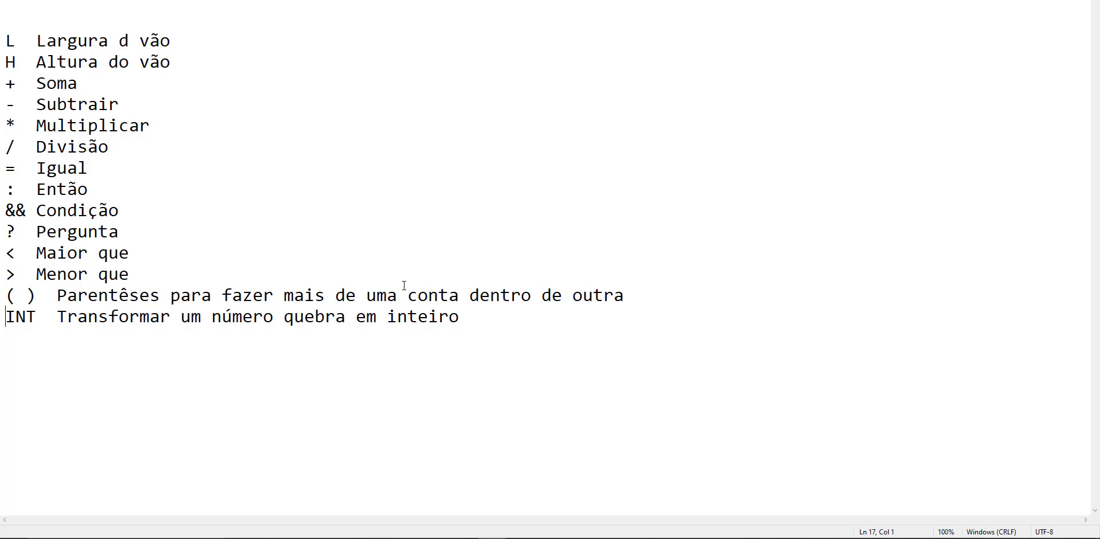
click(174, 380)
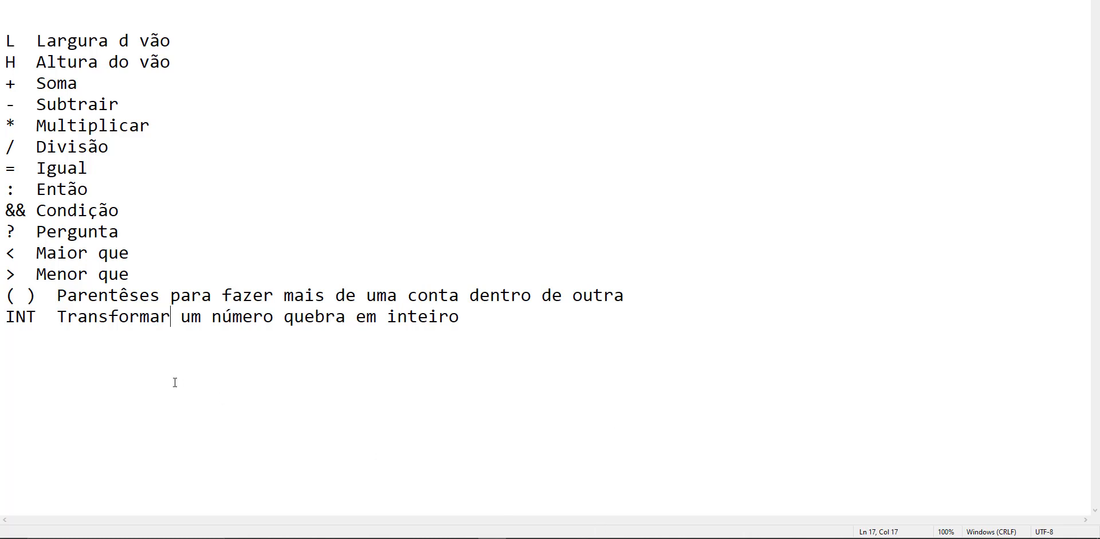
Add an example line below the symbol list with profile code SU-001 and the width formula L-100
click(566, 374)
key(Return)
key(Return)
key(Return)
key(Return)
text(L-100)
key(Left)
key(Left)
key(Left)
key(Left)
key(Left)
text(SU-0)
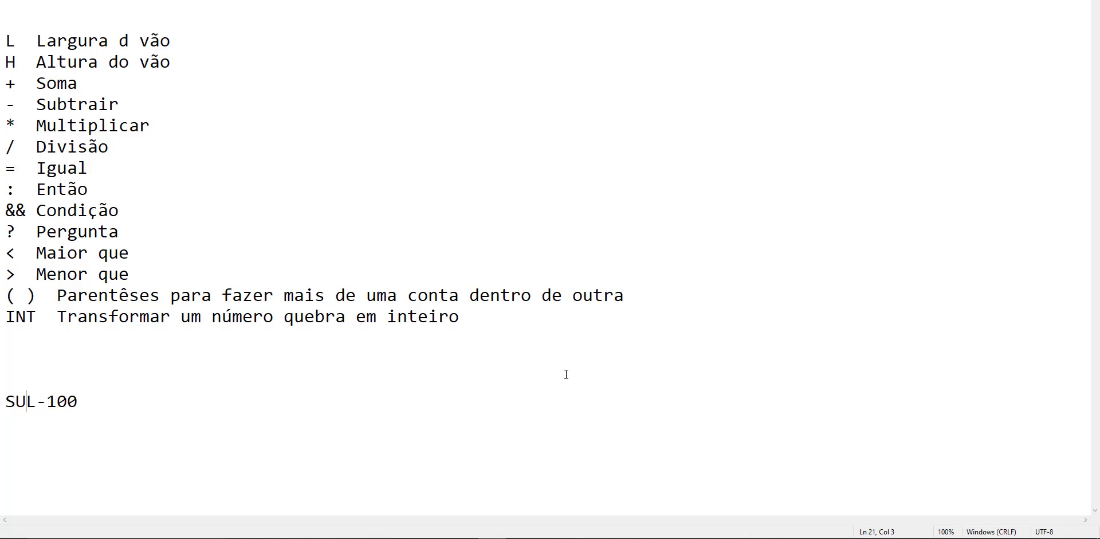
text(01)
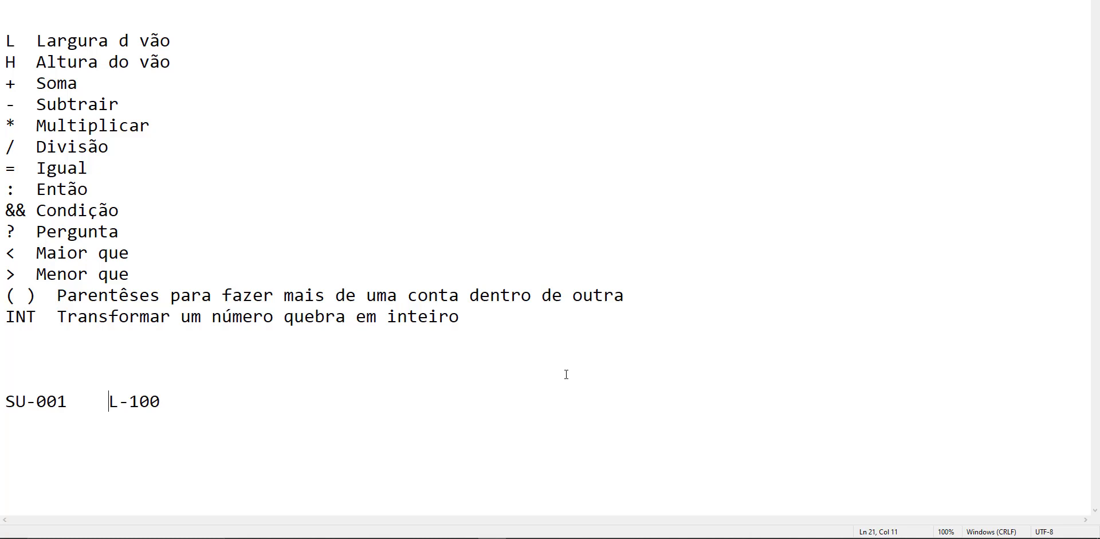
Add the height formula H+50 on the line beneath L-100, followed by blank lines
click(289, 407)
key(Return)
key(BackSpace)
key(BackSpace)
text(H-50)
key(BackSpace)
key(BackSpace)
key(BackSpace)
text(+50)
key(Return)
key(Return)
Switch to the Esquadrisoul product list, search for SU-JC and open the SUPREMA product JC for editing
click(227, 500)
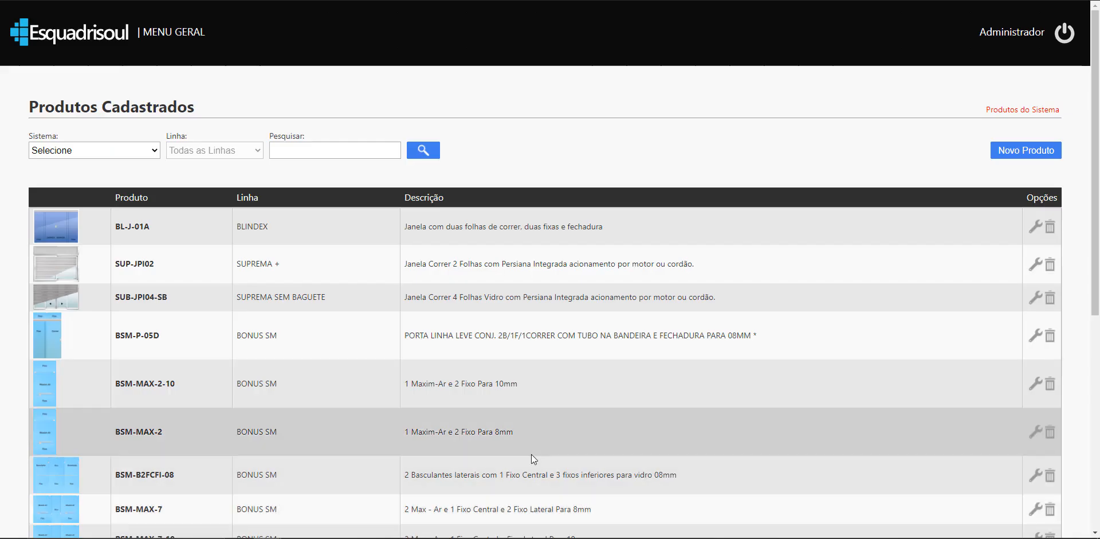
scroll(550, 448, down, 2)
scroll(553, 444, up, 2)
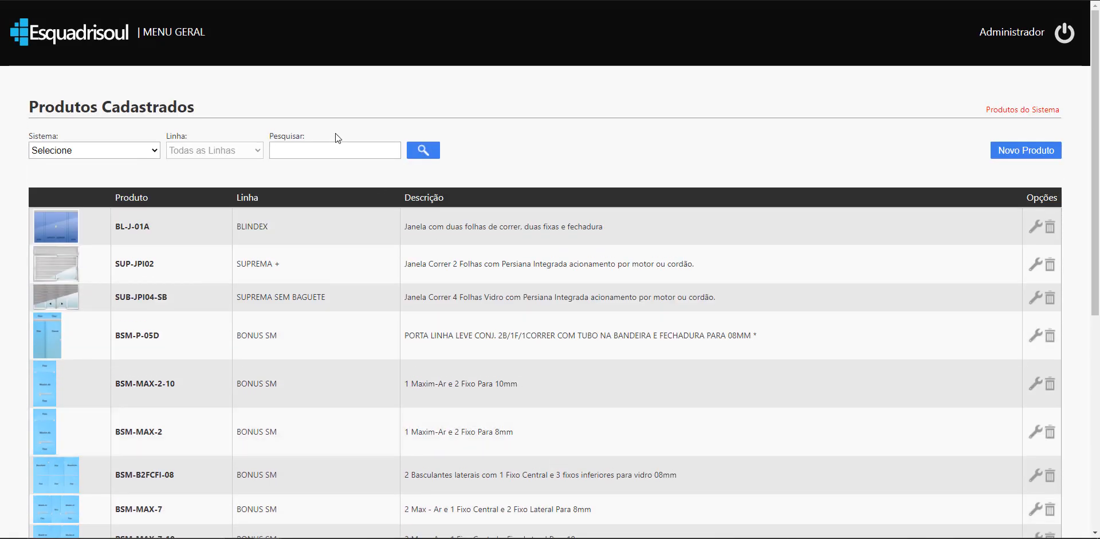
click(328, 152)
text(SU)
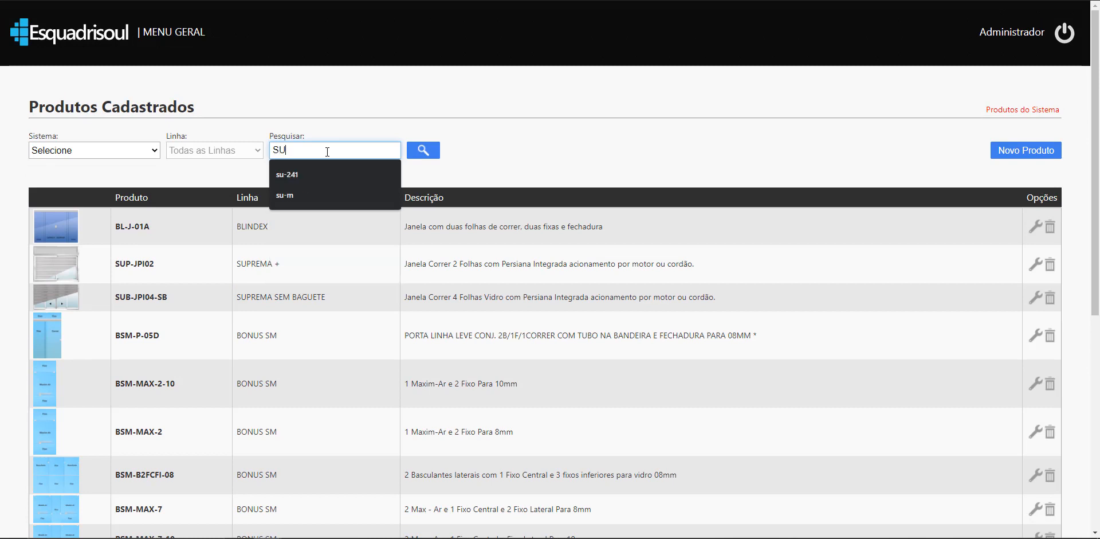
text(-JC)
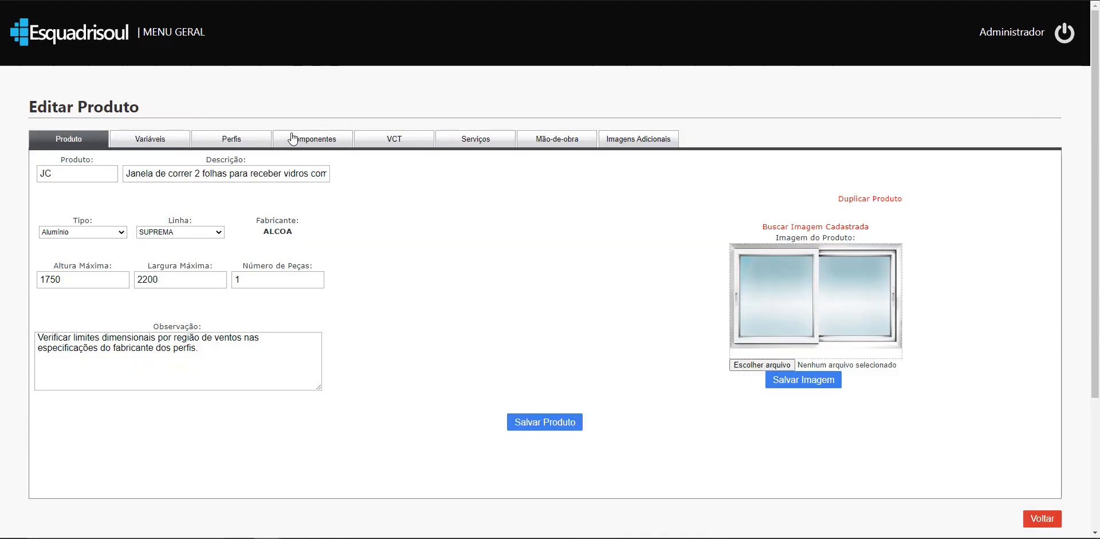
Examine the cutting formulas of the JC window's profiles, from the contramarco and trim pieces to the SU rails and stiles
click(236, 139)
scroll(641, 229, down, 2)
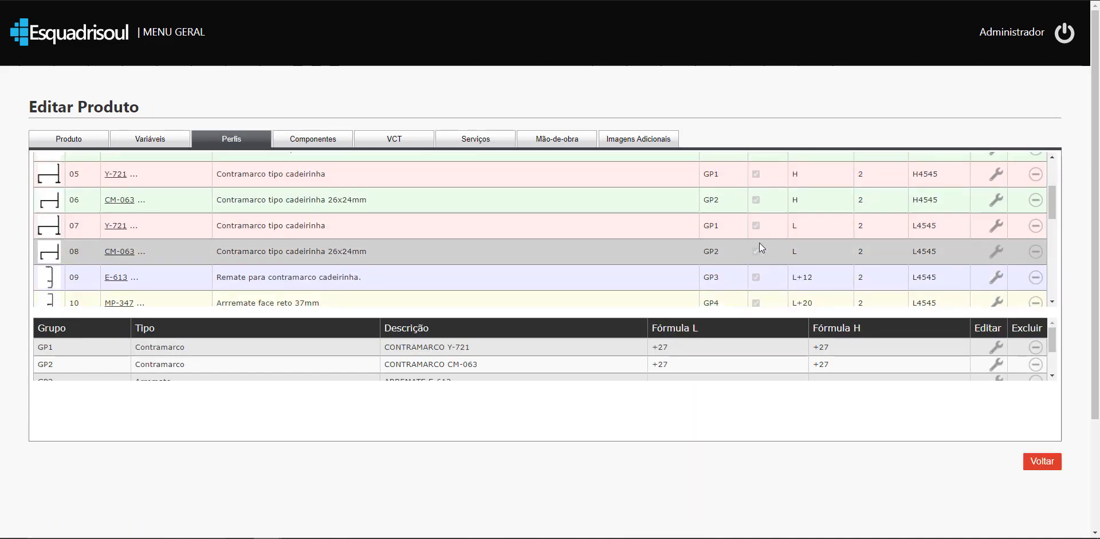
scroll(762, 241, up, 1)
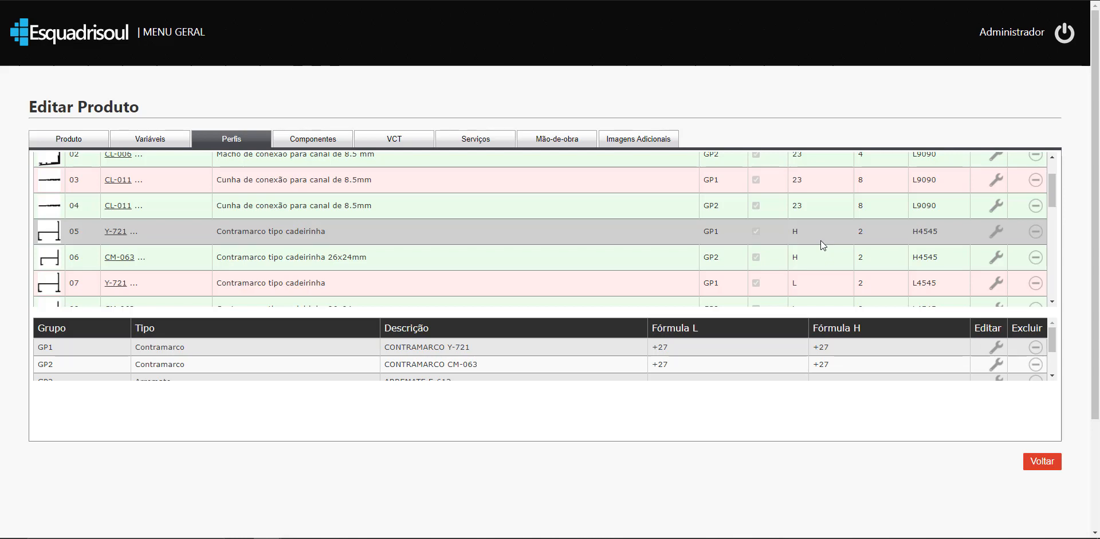
scroll(821, 240, down, 1)
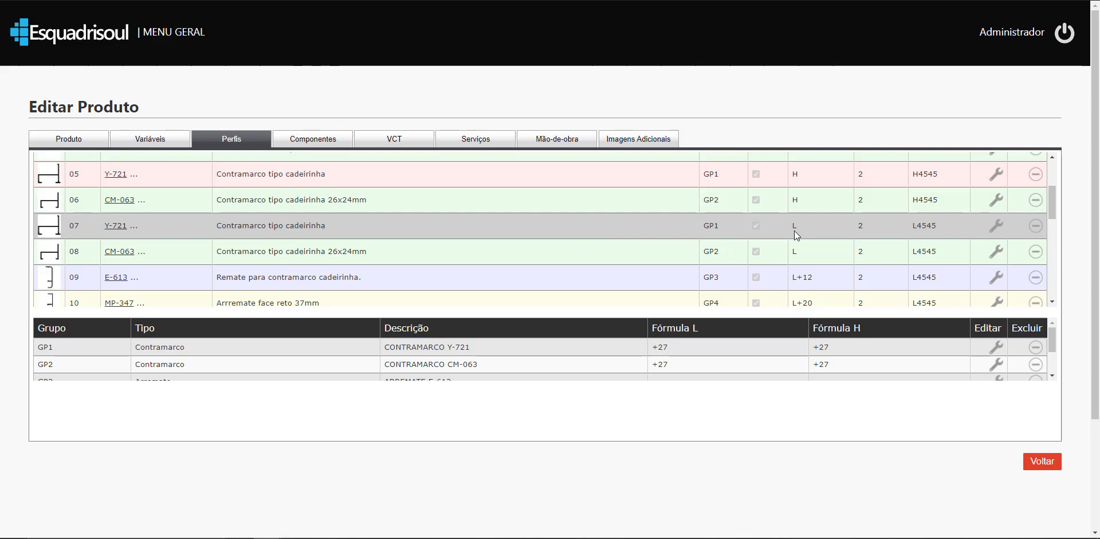
scroll(796, 229, down, 4)
scroll(795, 230, up, 2)
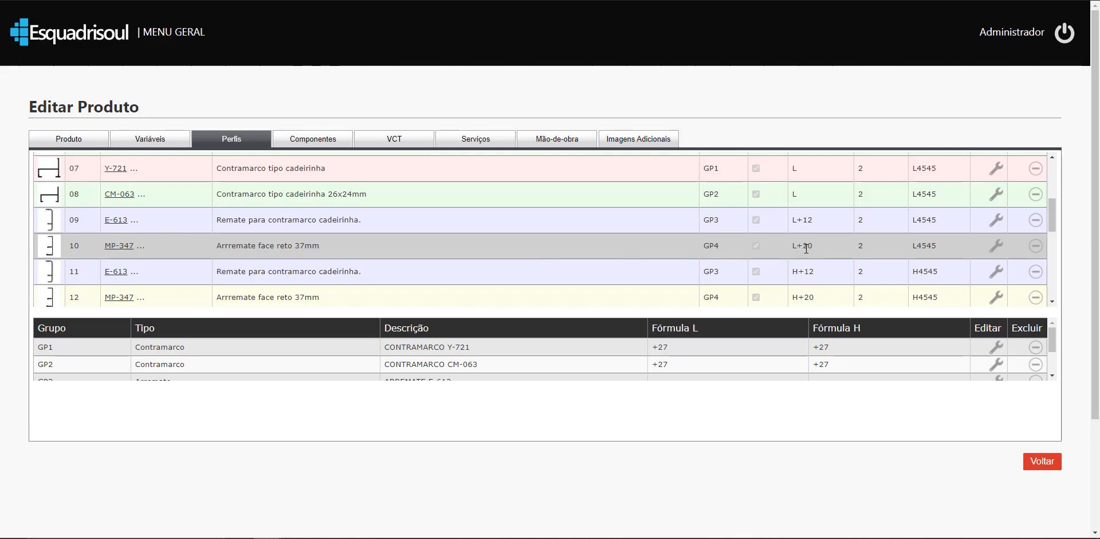
drag(1051, 211, 1051, 238)
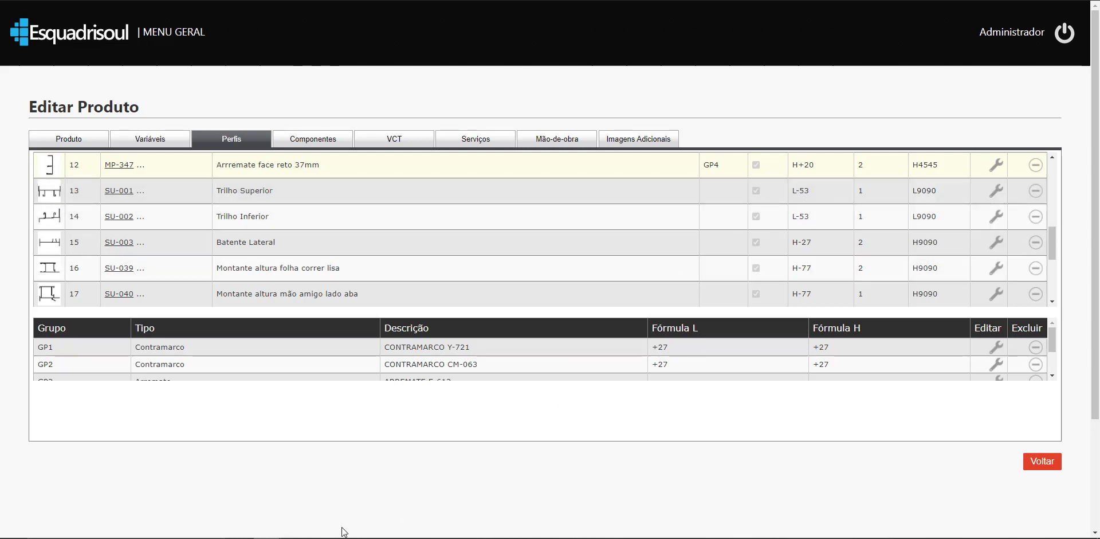
Switch to Calculator and compute 1500 - 53 as an example of the upper rail's L-53 formula
click(324, 538)
click(1060, 0)
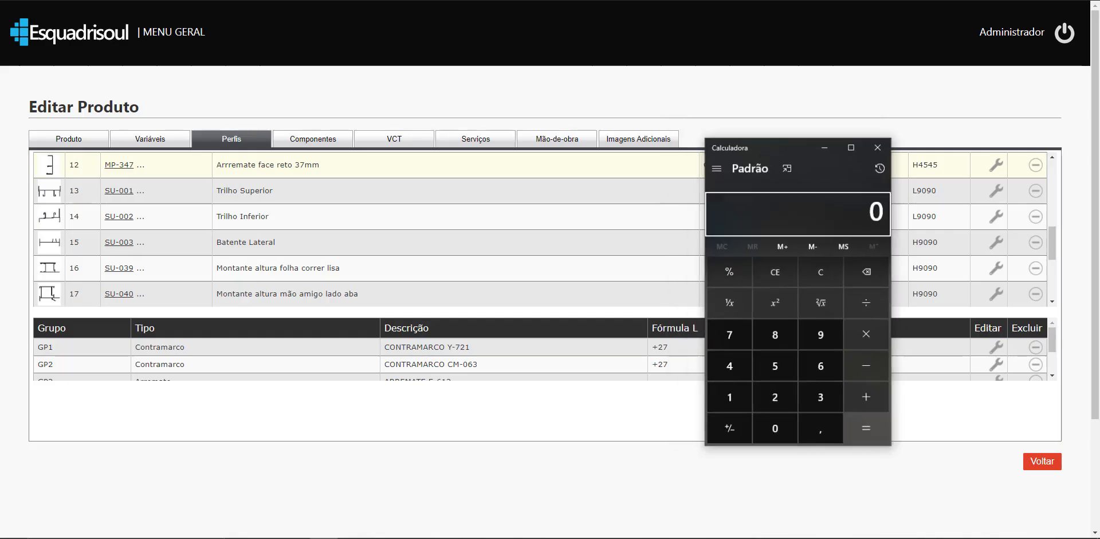
drag(797, 151, 504, 147)
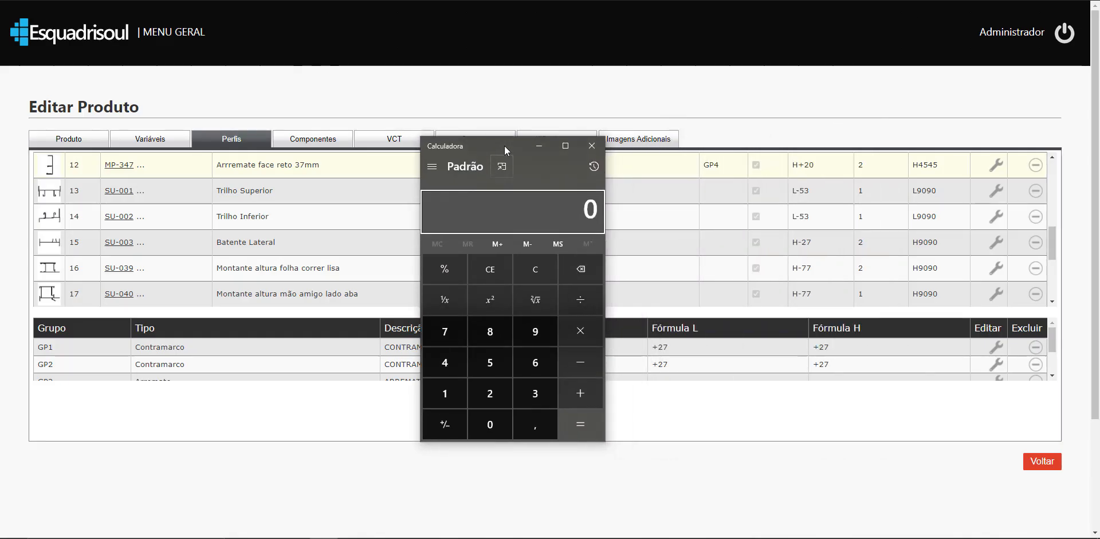
text(1500 - 53)
key(Return)
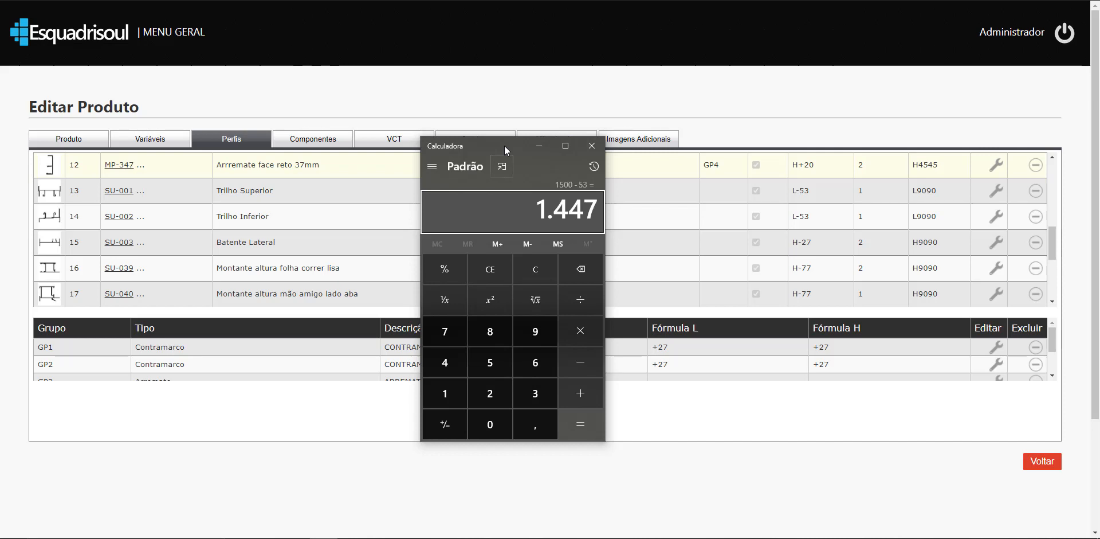
click(518, 123)
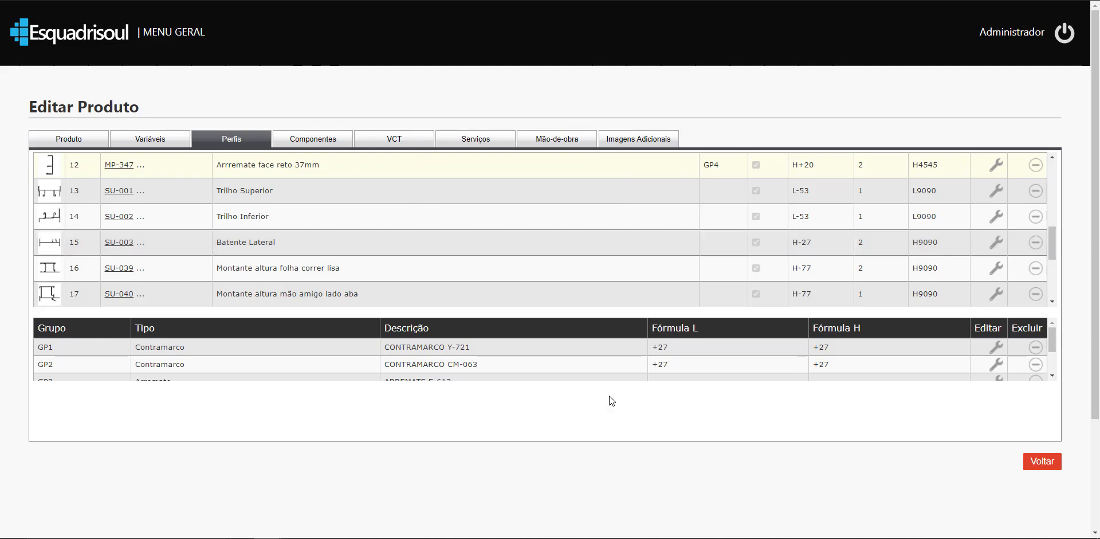
Clear the calculator and compute 1000 - 27 as an example of the SU-003 side jamb's H-27 formula
click(371, 536)
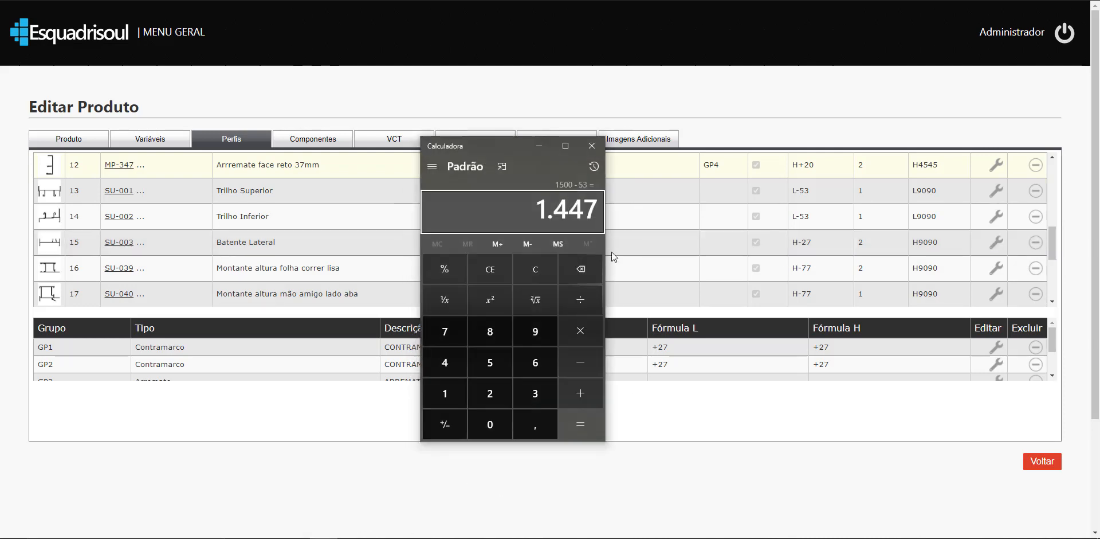
click(530, 269)
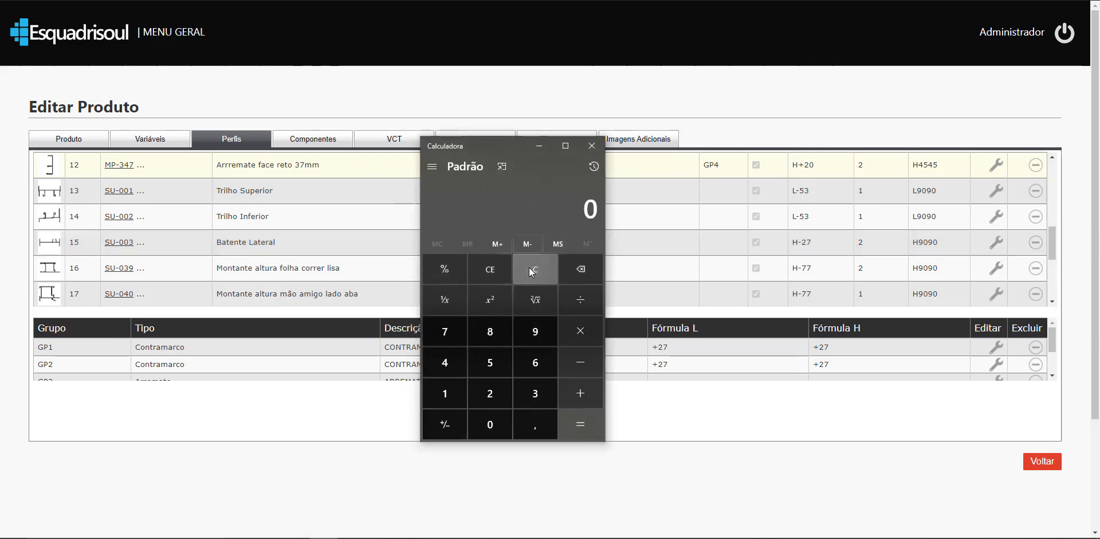
text(1000 - 27)
key(Return)
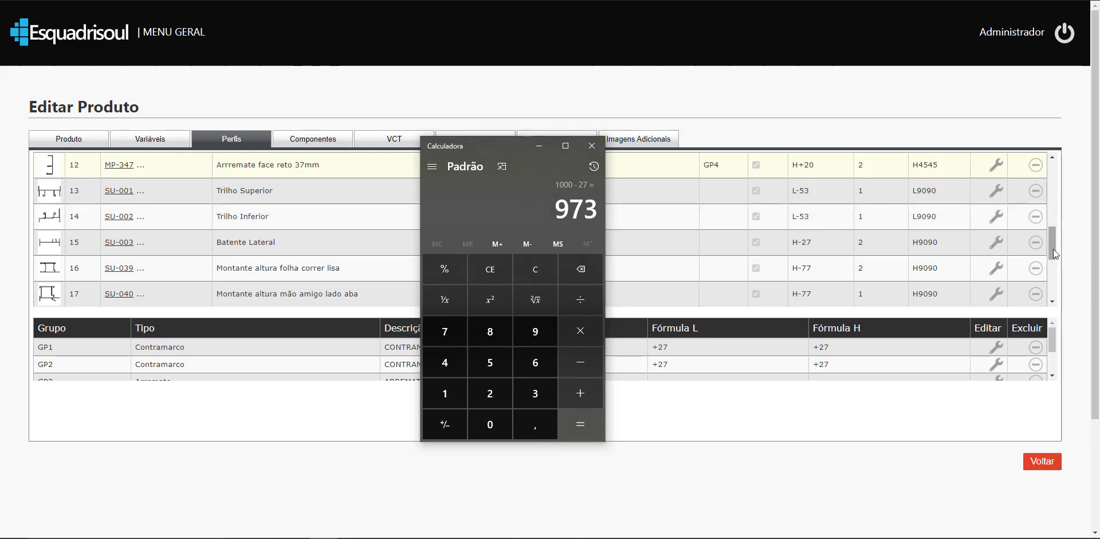
Examine the SU-053 crosspiece formula (L-158)/2, comparing it with the product image and the symbol notes
drag(1053, 249, 799, 260)
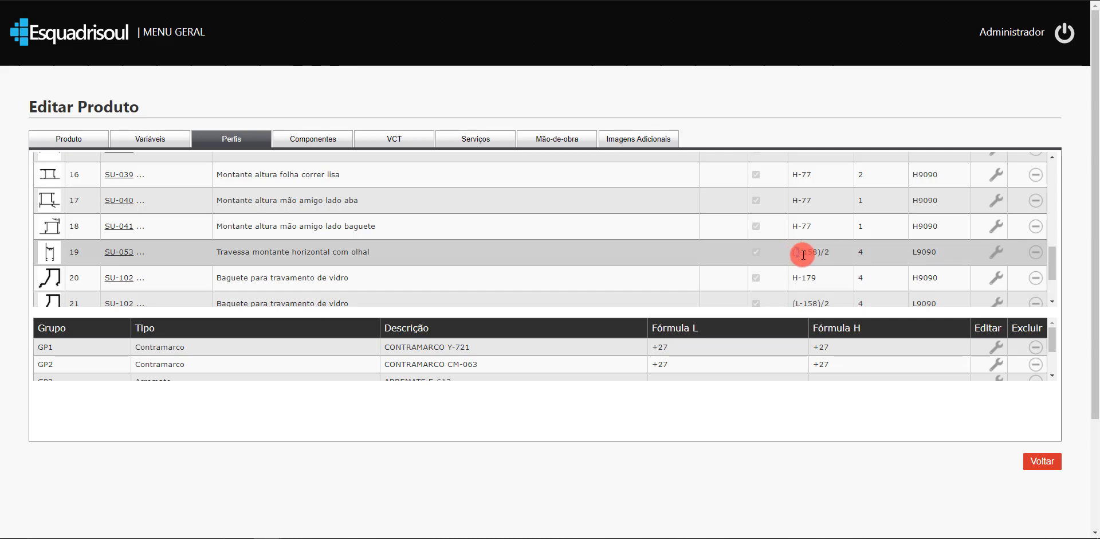
drag(803, 255, 819, 255)
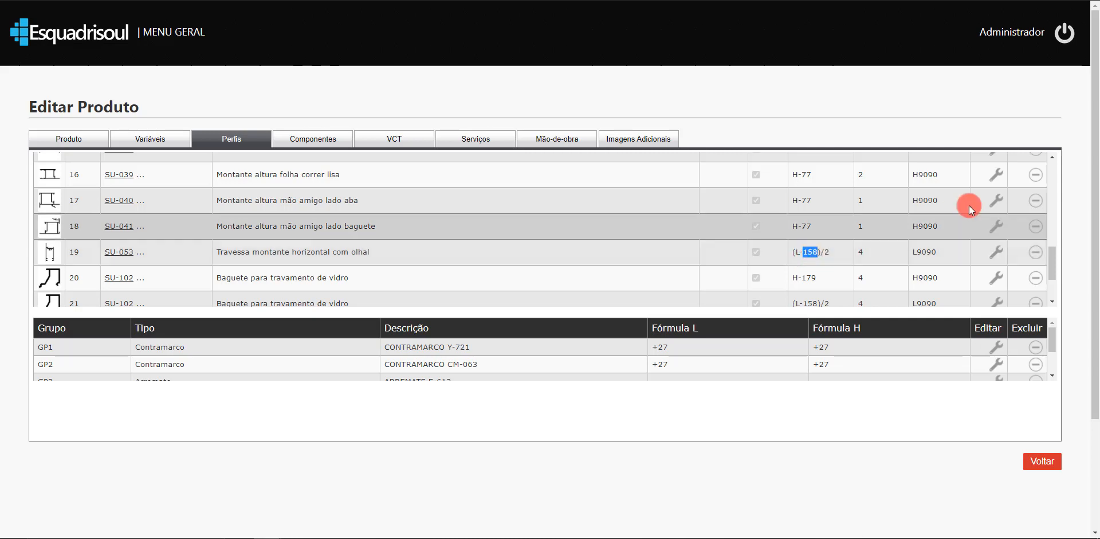
click(80, 139)
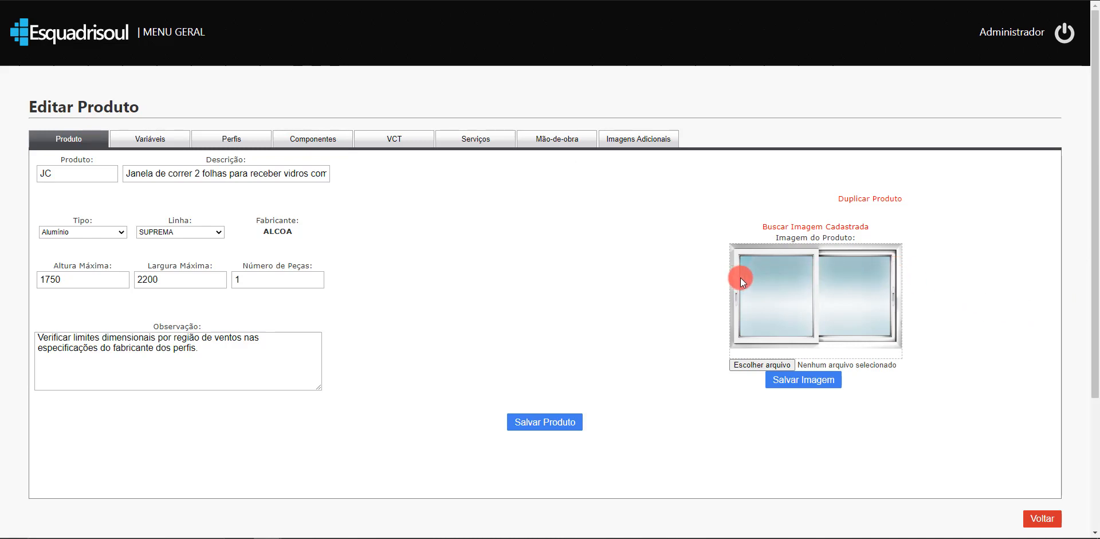
click(232, 139)
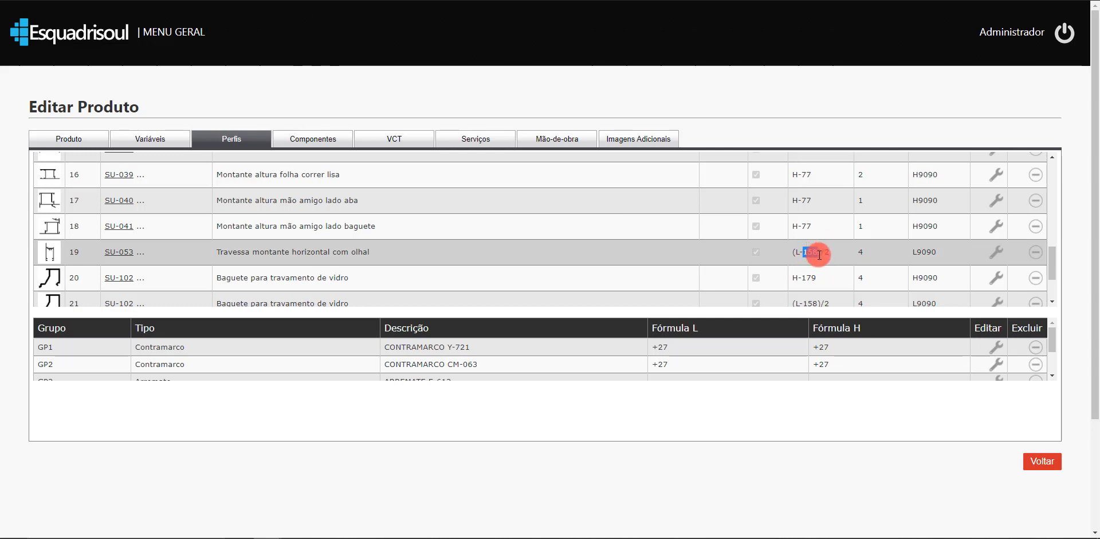
click(33, 138)
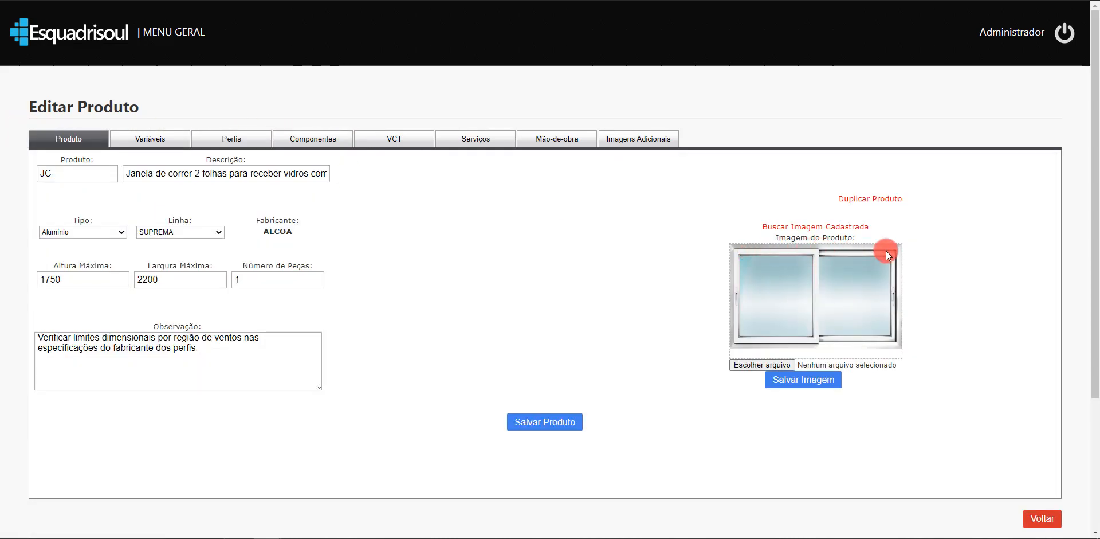
click(229, 140)
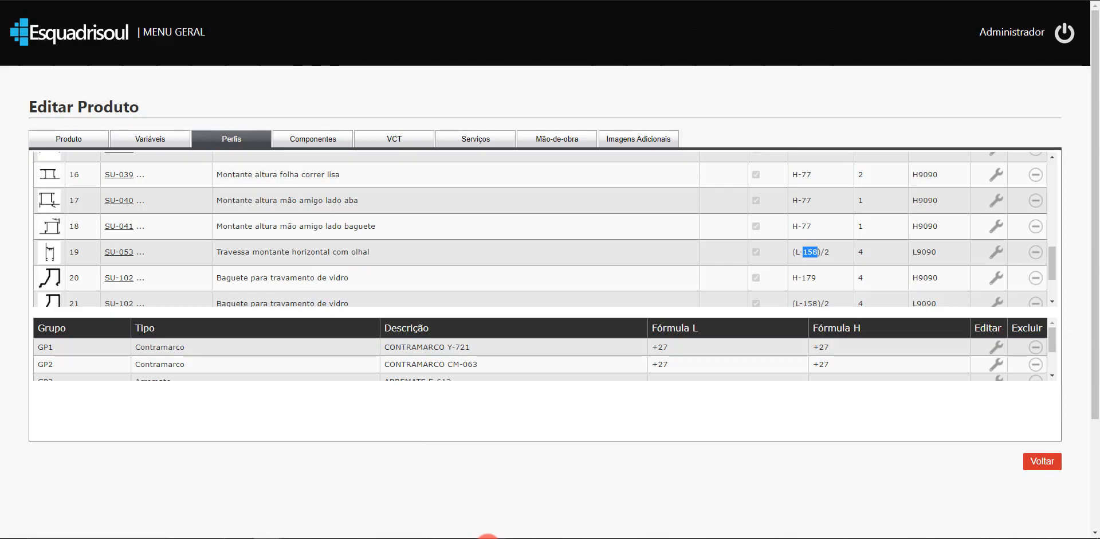
click(485, 538)
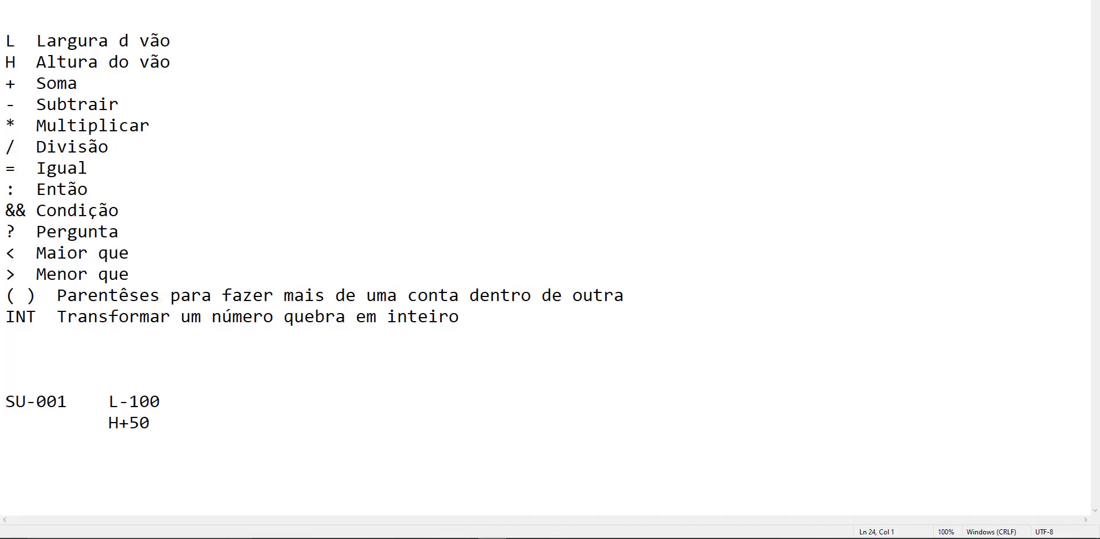
click(229, 515)
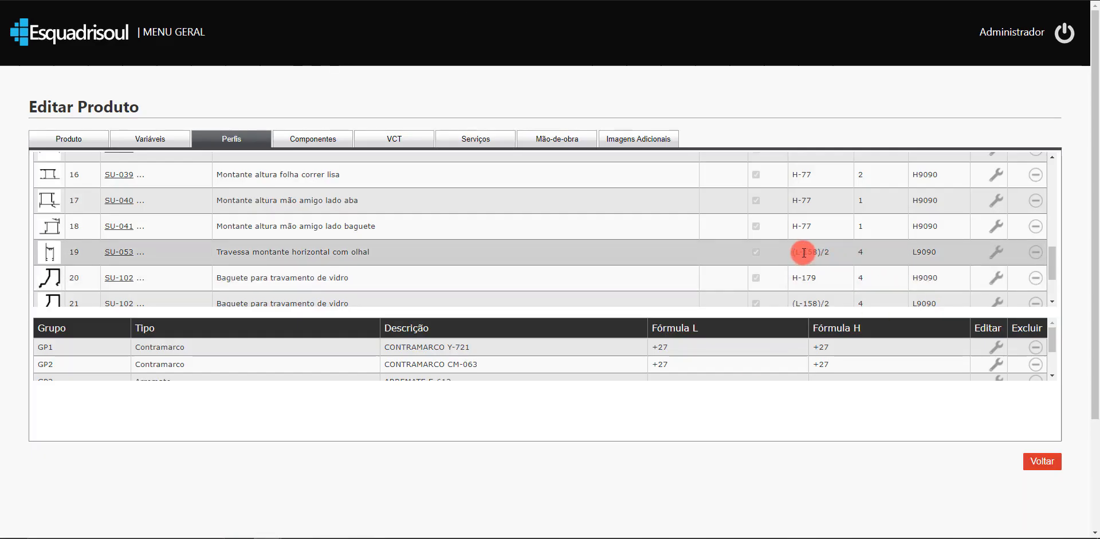
Clear the calculator, compute 1500 - 158 and divide the result by 2 to work through the SU-053 formula
click(325, 538)
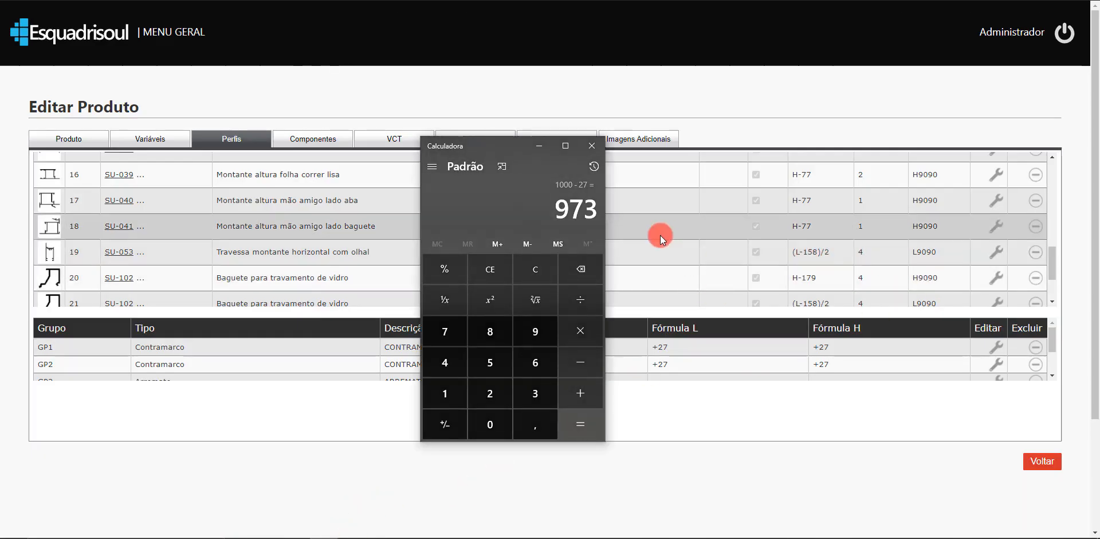
click(537, 277)
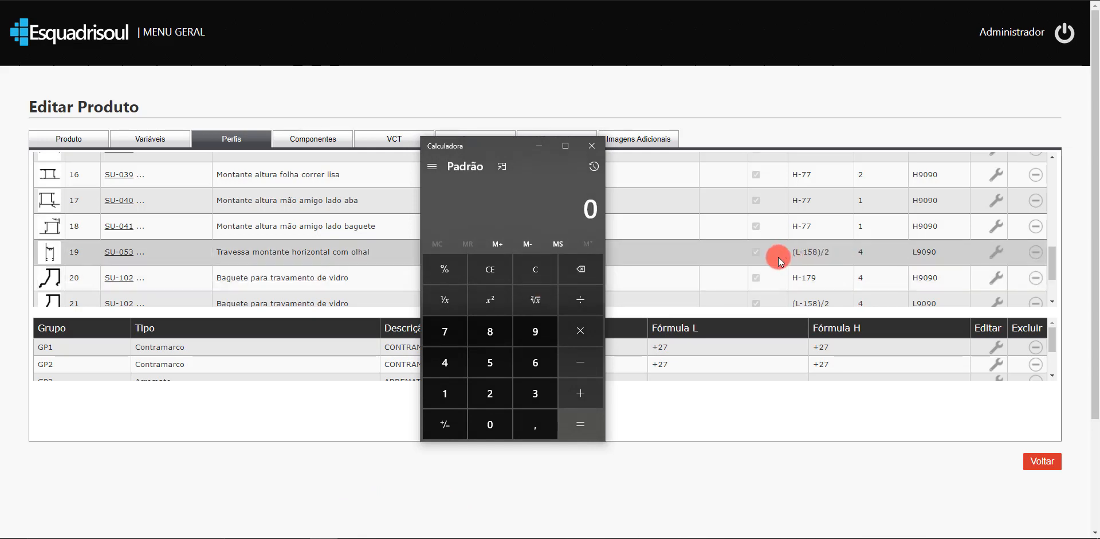
text(1500 - 158)
key(Return)
text(/2)
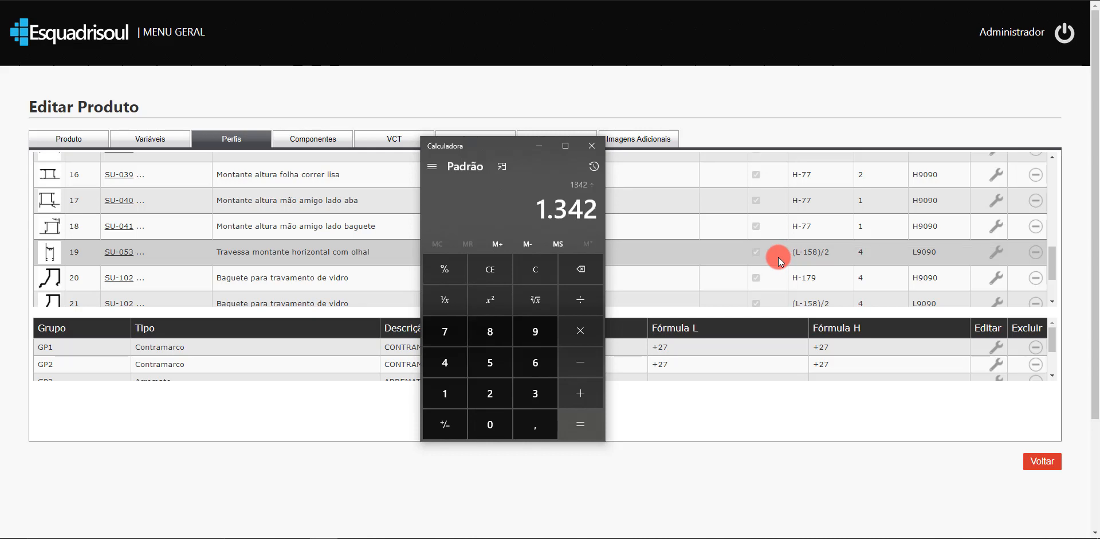
key(Return)
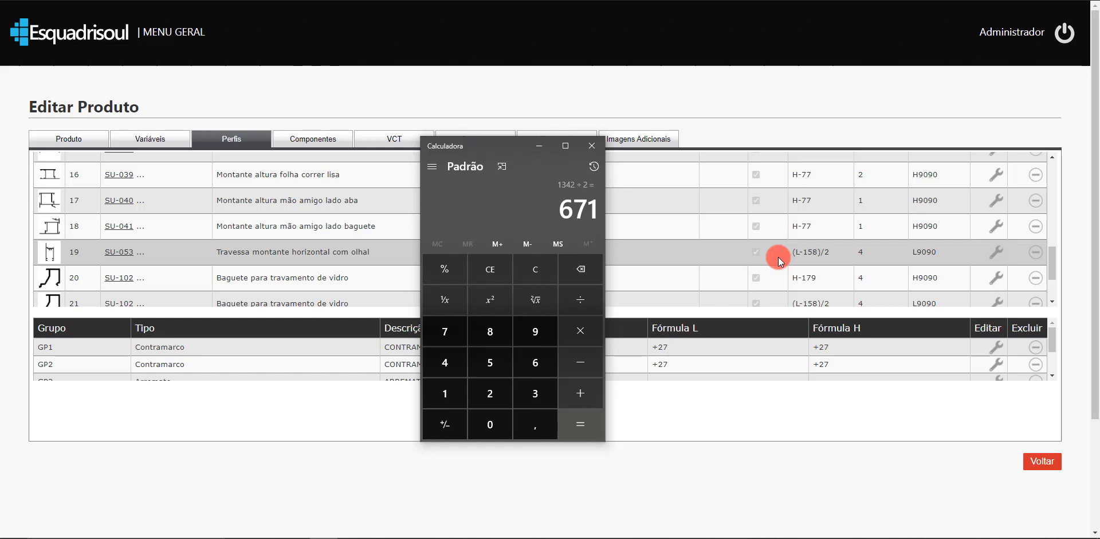
click(824, 174)
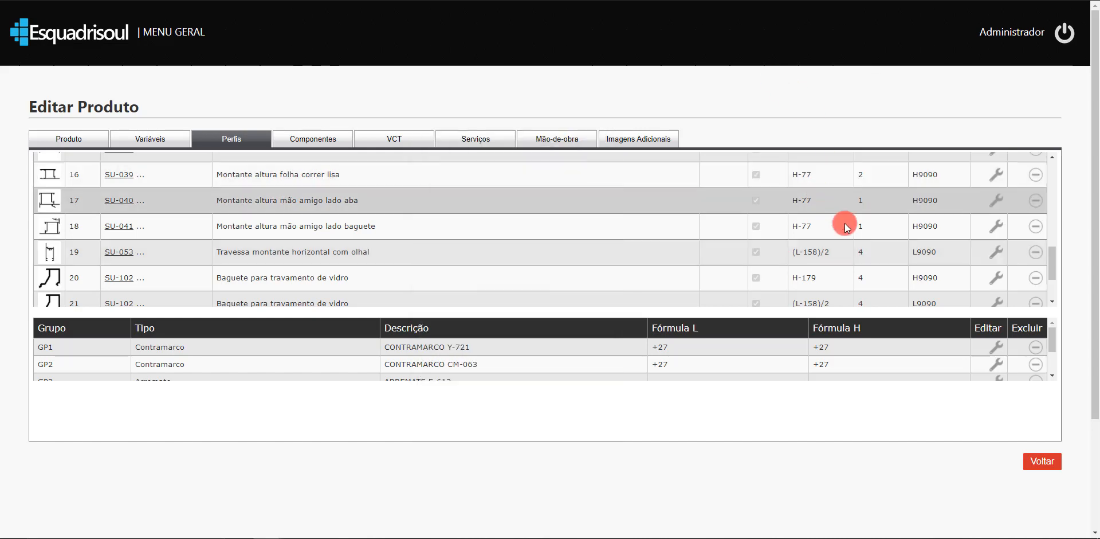
Examine the cutting formulas of the two SU-102 glazing bead profiles at the end of the product's profile list
drag(1050, 258, 1051, 262)
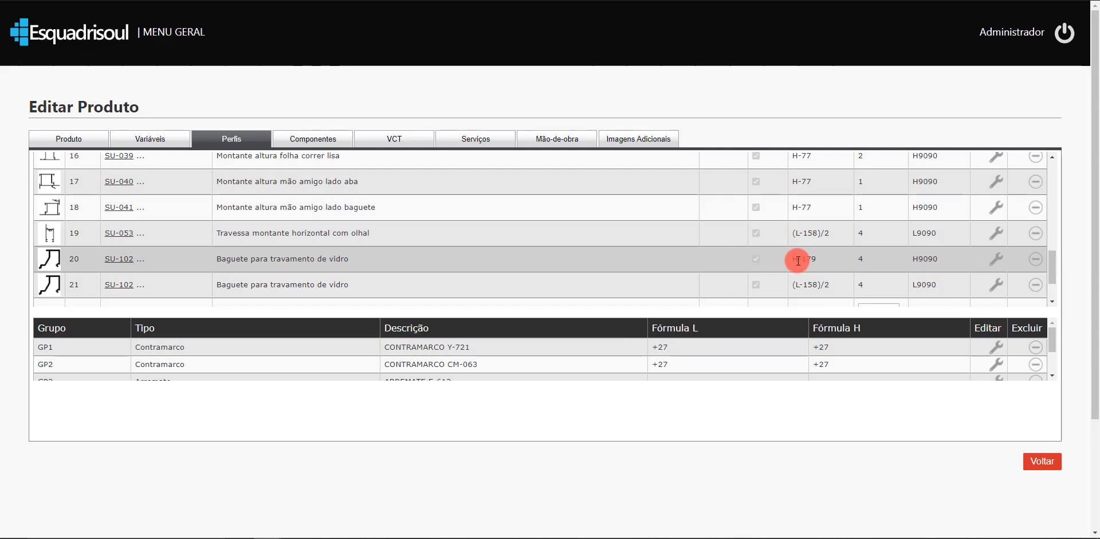
drag(802, 261, 817, 261)
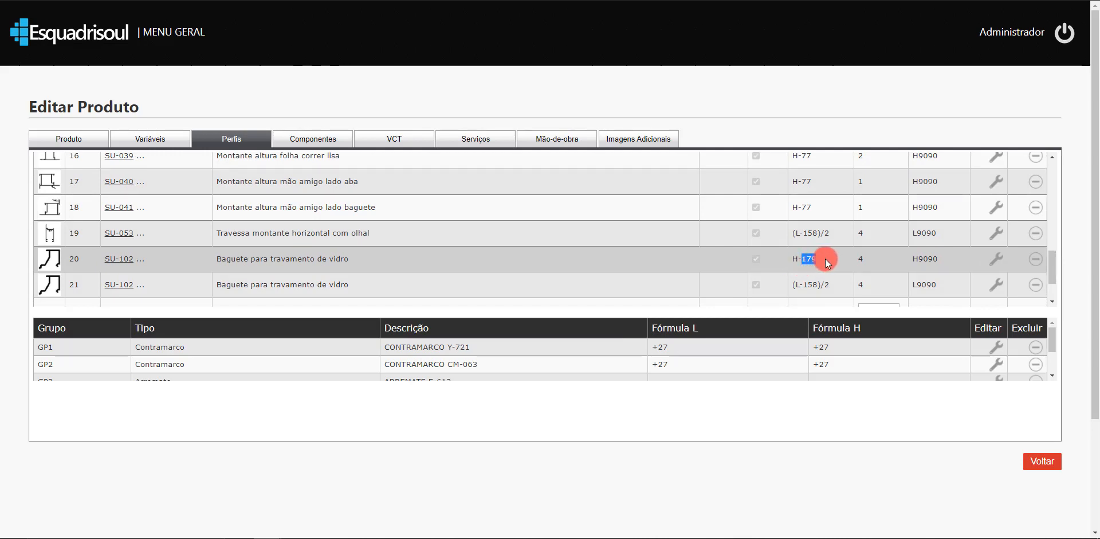
click(826, 259)
drag(1052, 274, 1053, 280)
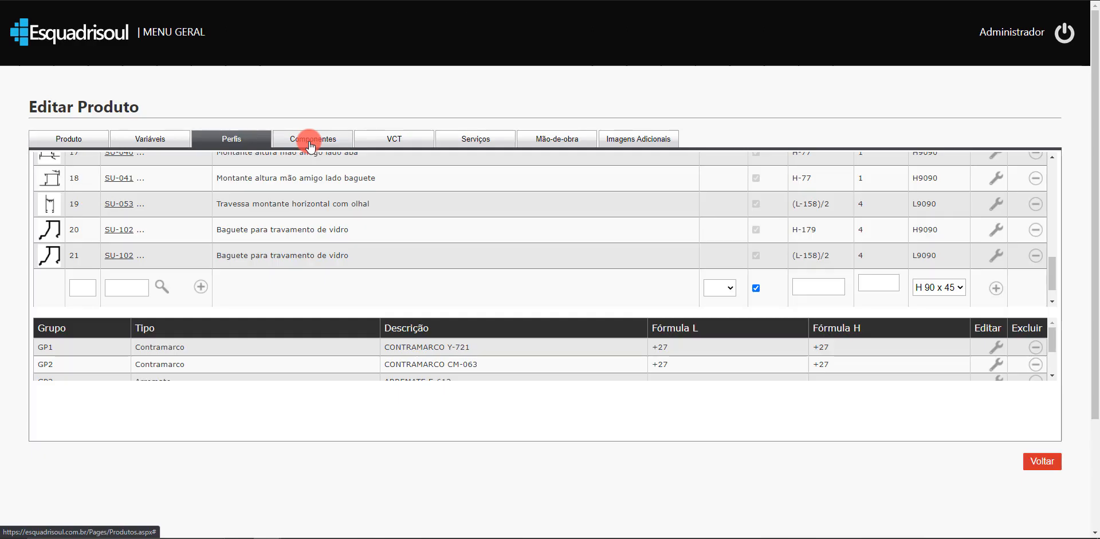
Examine the quantity formulas of the product's gaskets and sealing strips, including GUA-256, against the product image
click(311, 143)
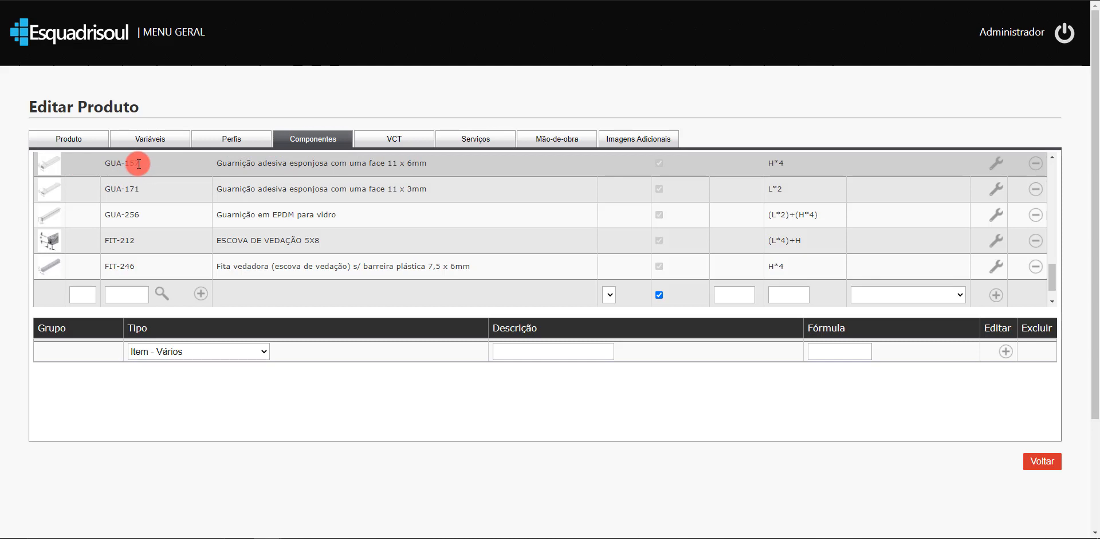
click(63, 139)
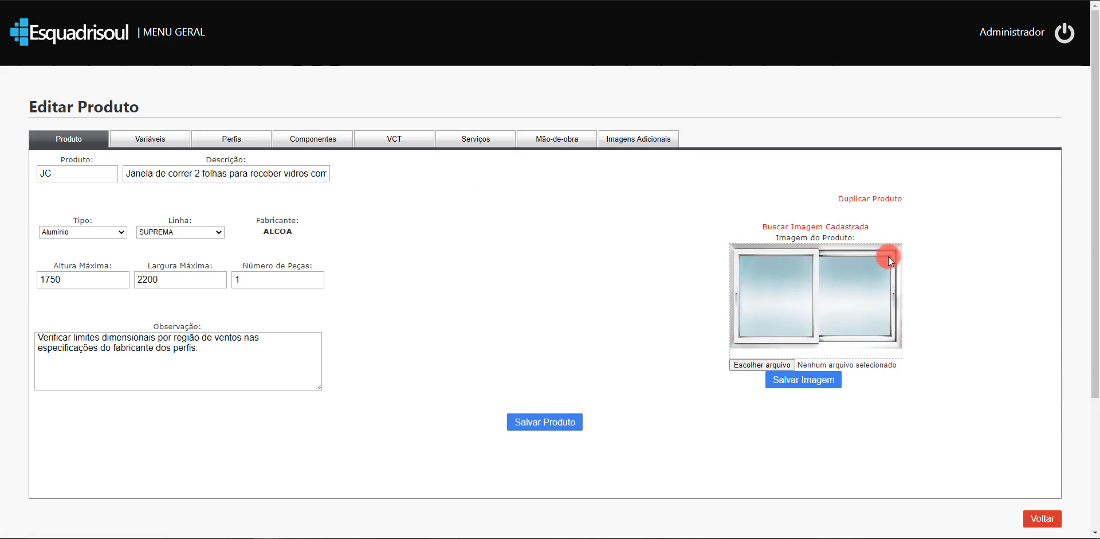
click(316, 141)
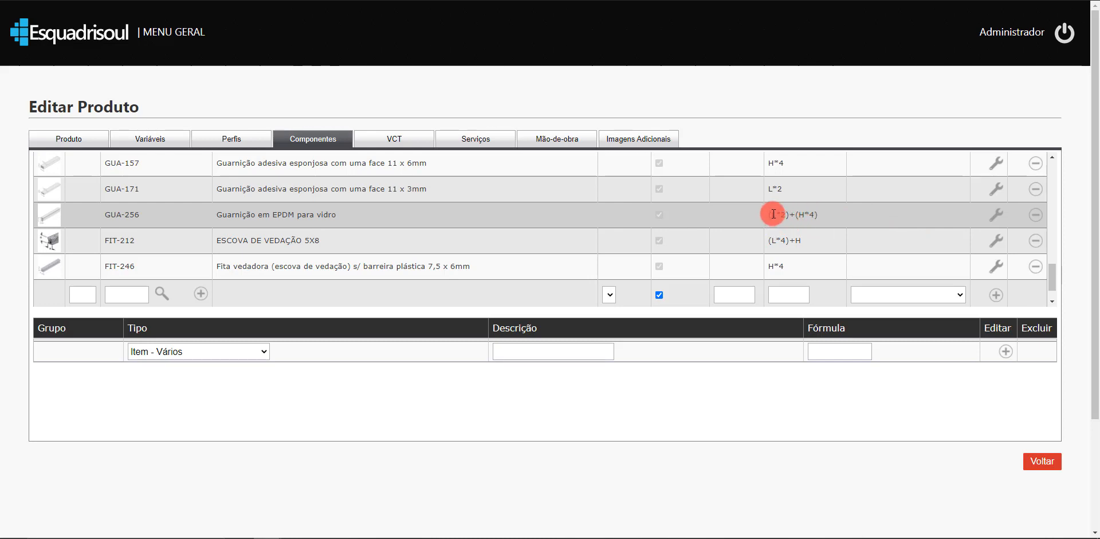
drag(772, 214, 787, 215)
Examine the width and height formulas of the product's standard VCT glass, comparing them with the product image
click(393, 137)
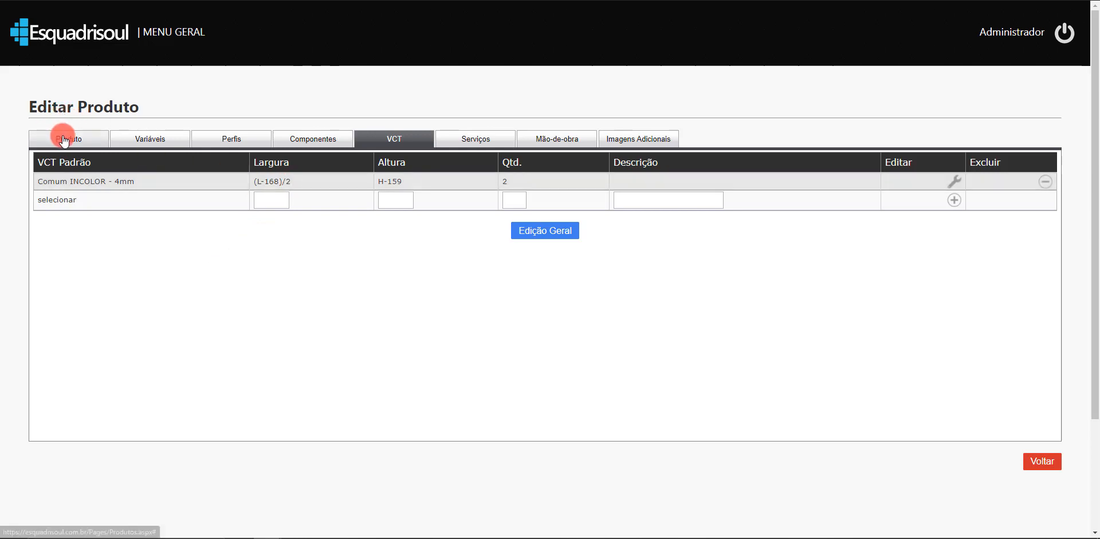
click(41, 138)
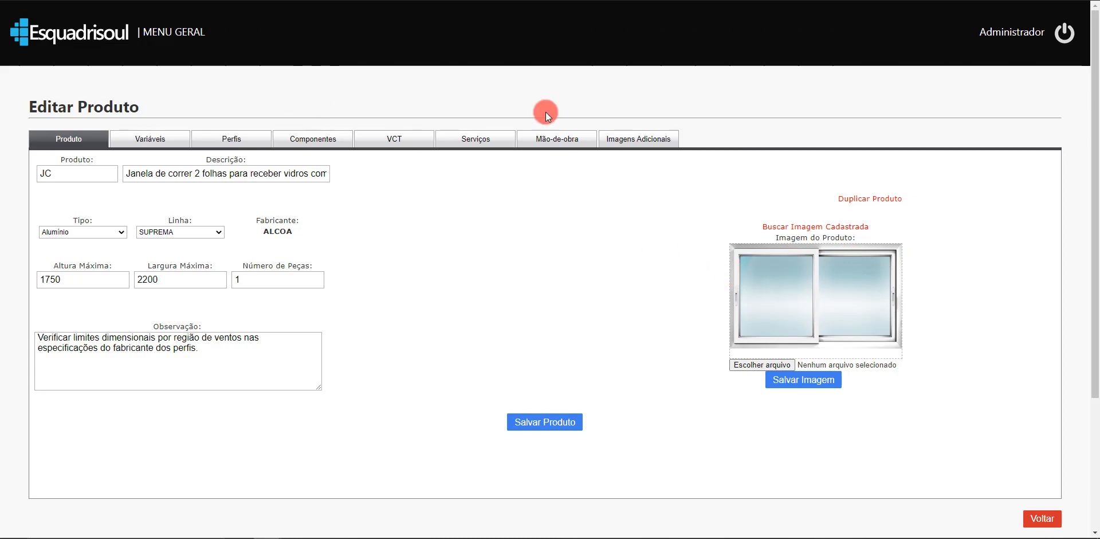
click(411, 139)
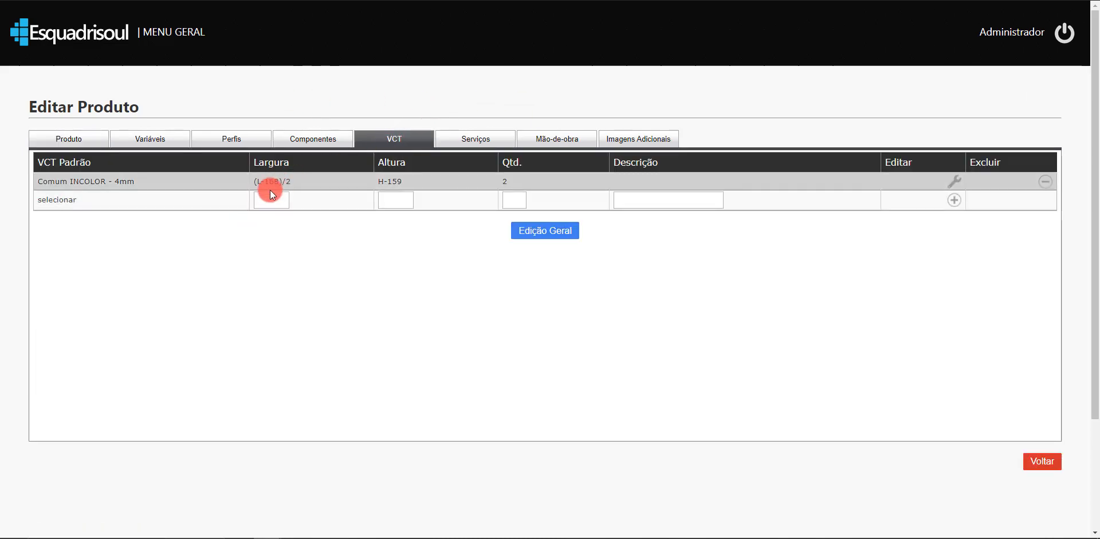
click(72, 139)
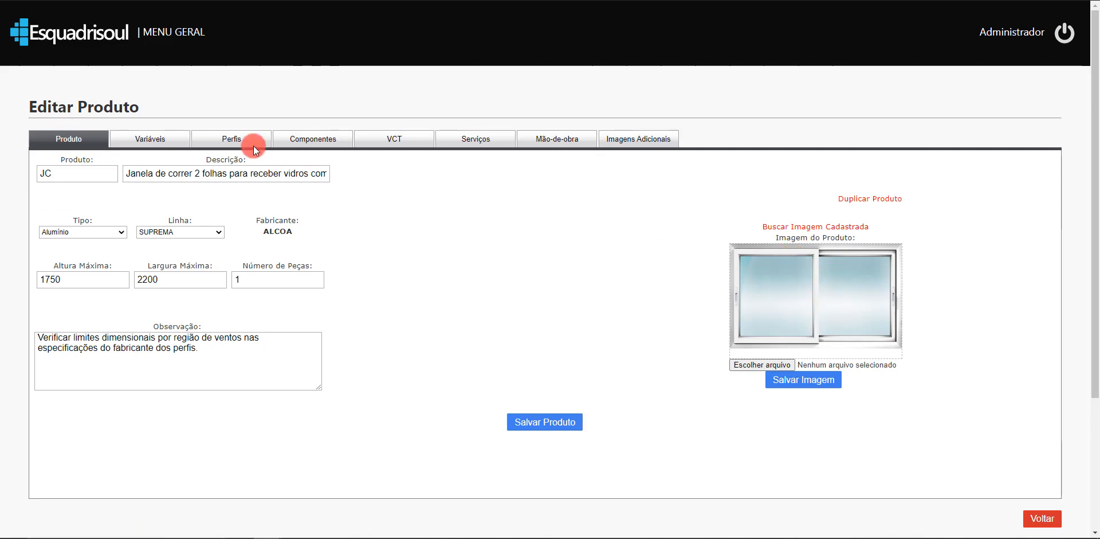
click(396, 139)
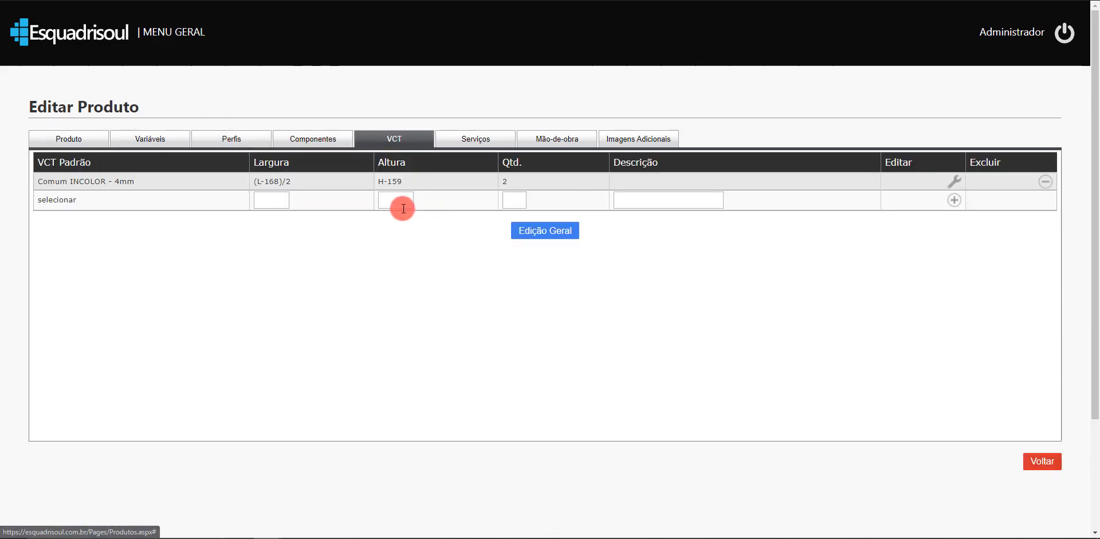
click(70, 138)
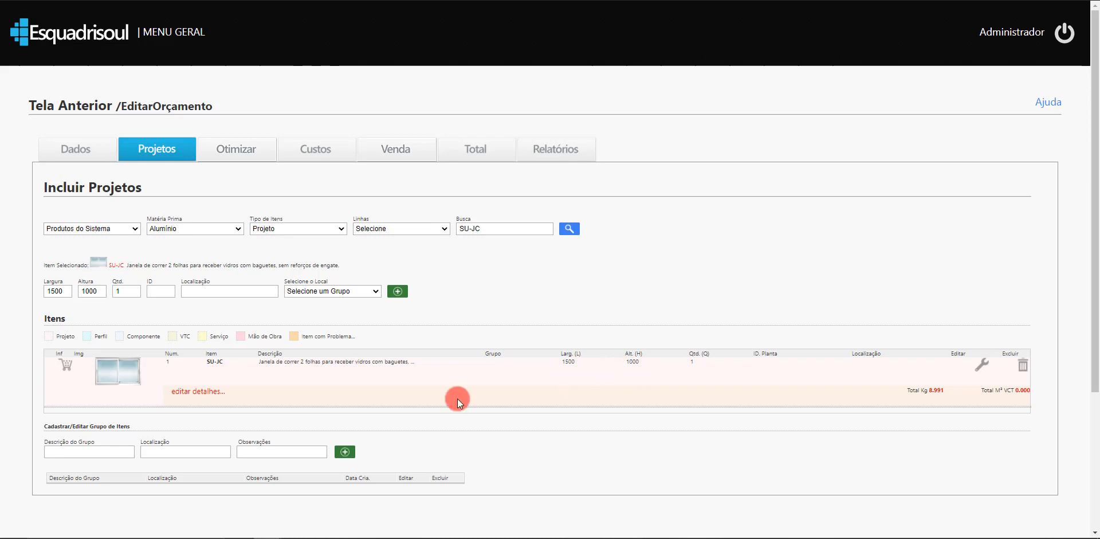
Open the details of the SU-JC item in the budget and review its standard profile and component formulas
click(183, 396)
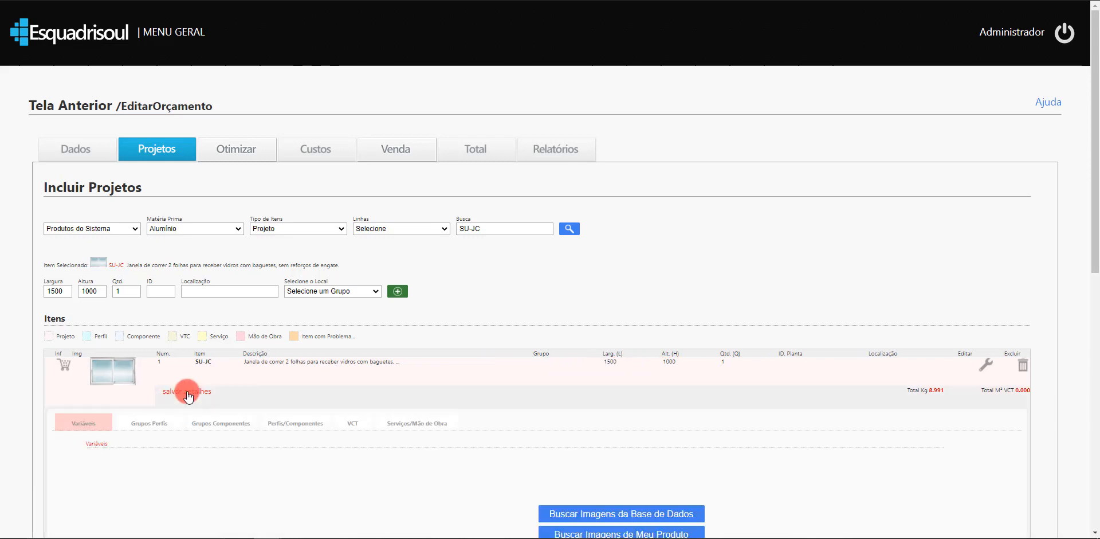
scroll(270, 373, down, 2)
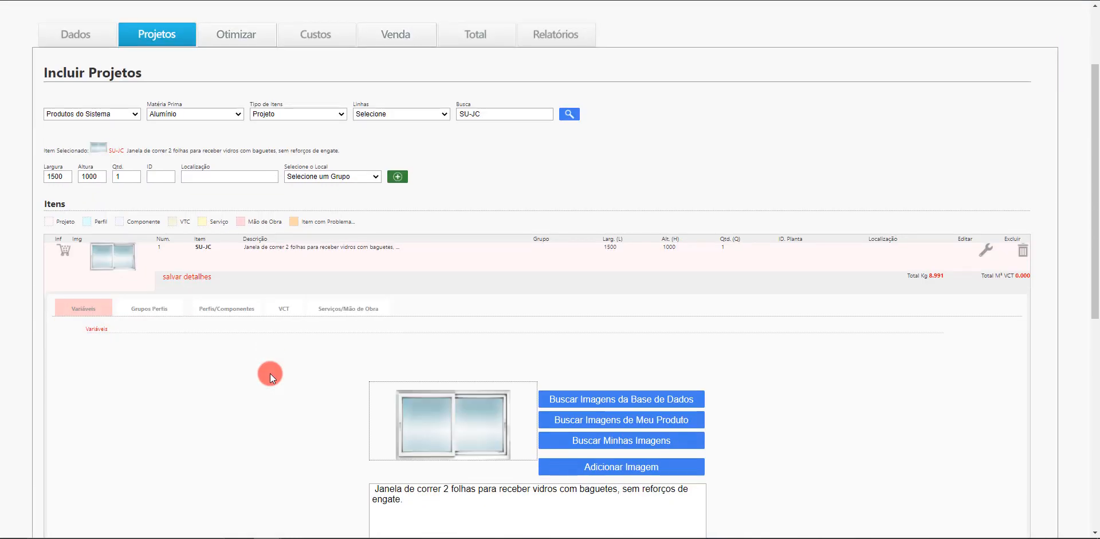
click(232, 312)
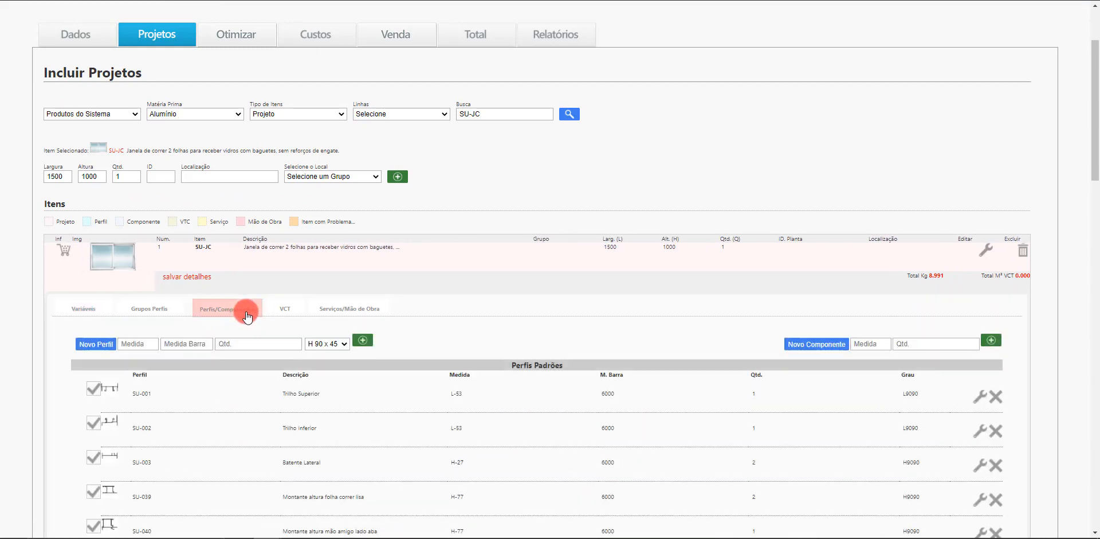
scroll(344, 326, down, 2)
scroll(344, 326, down, 2)
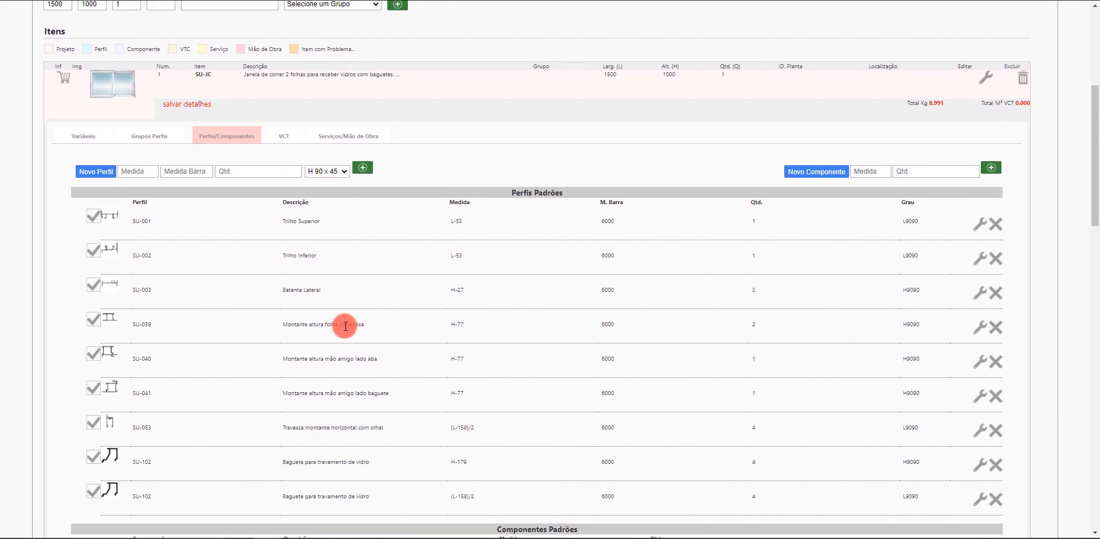
scroll(344, 321, down, 2)
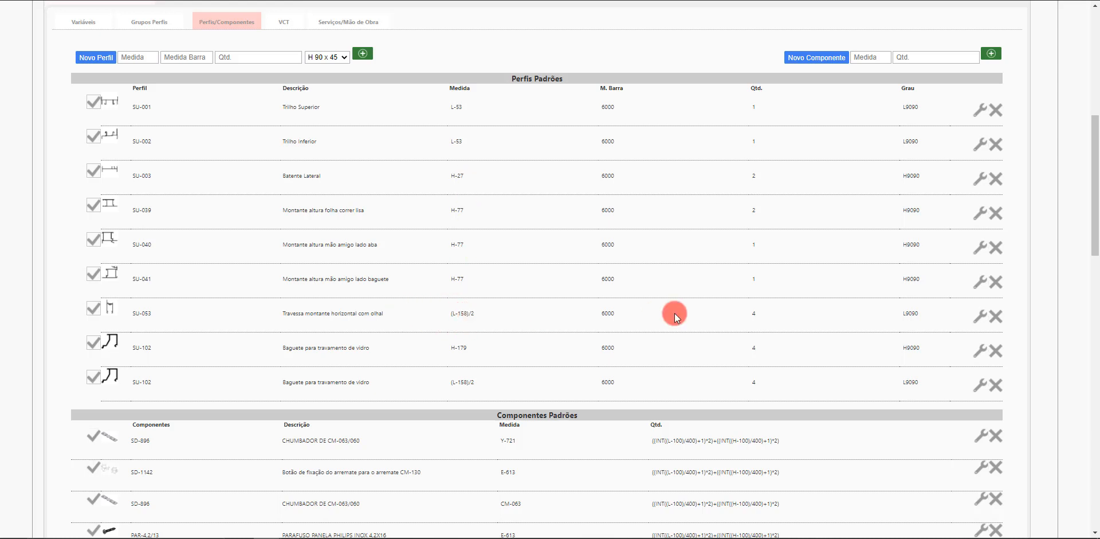
scroll(236, 308, up, 2)
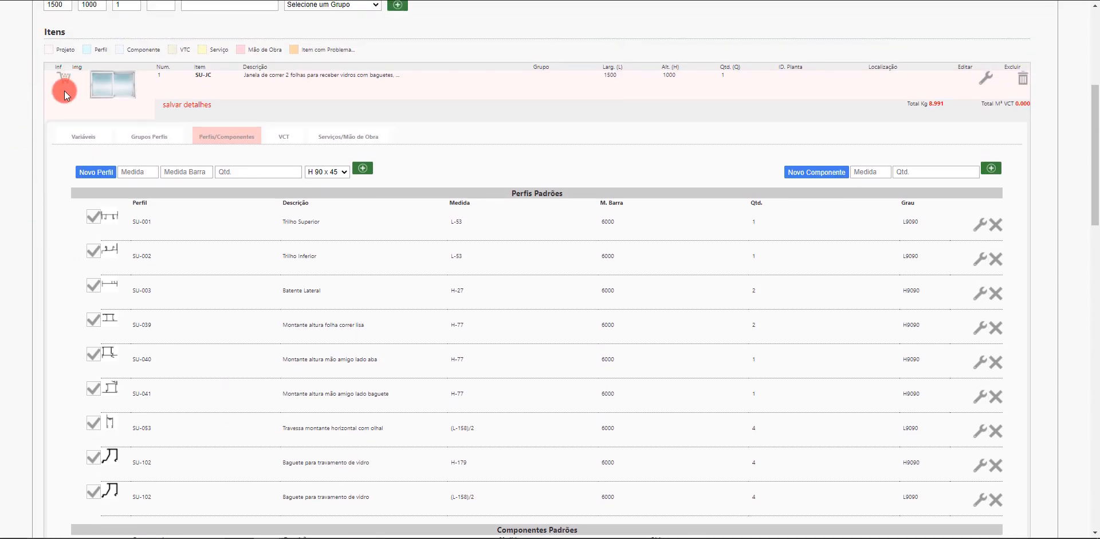
Show the SU-JC item's calculated material list and locate the SU-001 upper rail
click(64, 81)
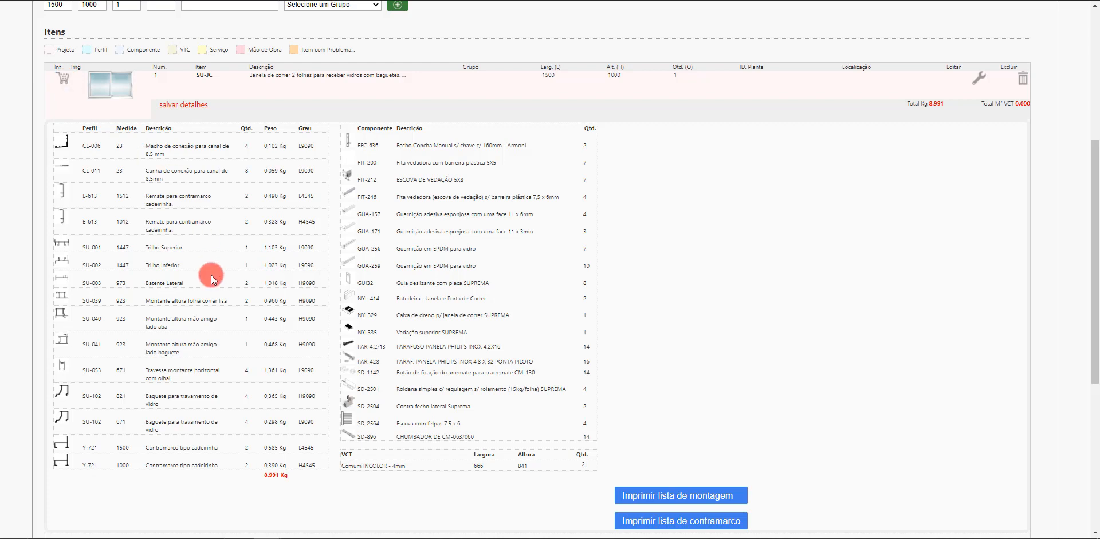
drag(82, 246, 110, 249)
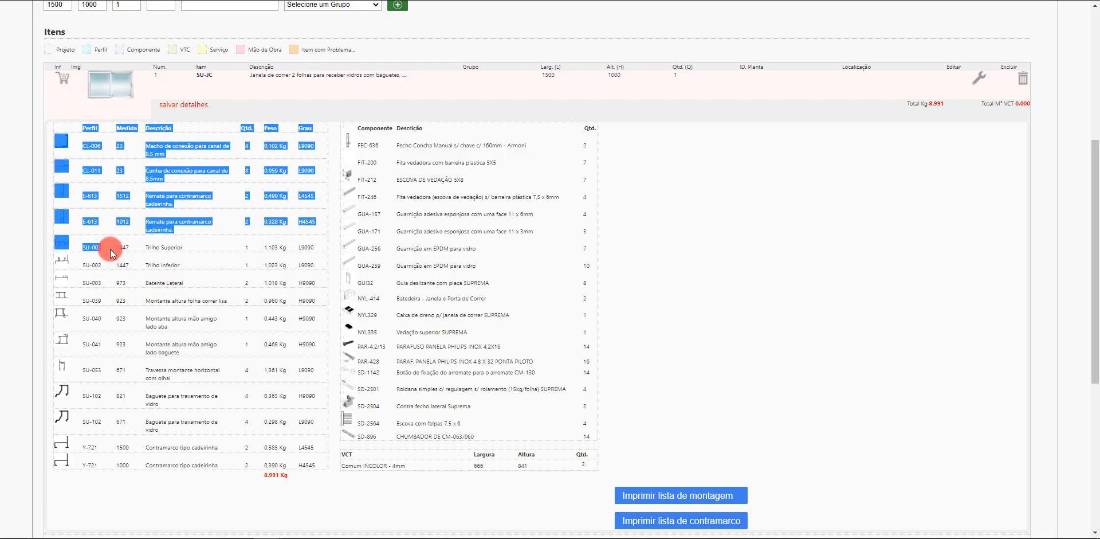
click(201, 256)
Compute 1500 - 53 in Calculator and compare the result with the SU-001 upper rail's measure in the material list
click(324, 538)
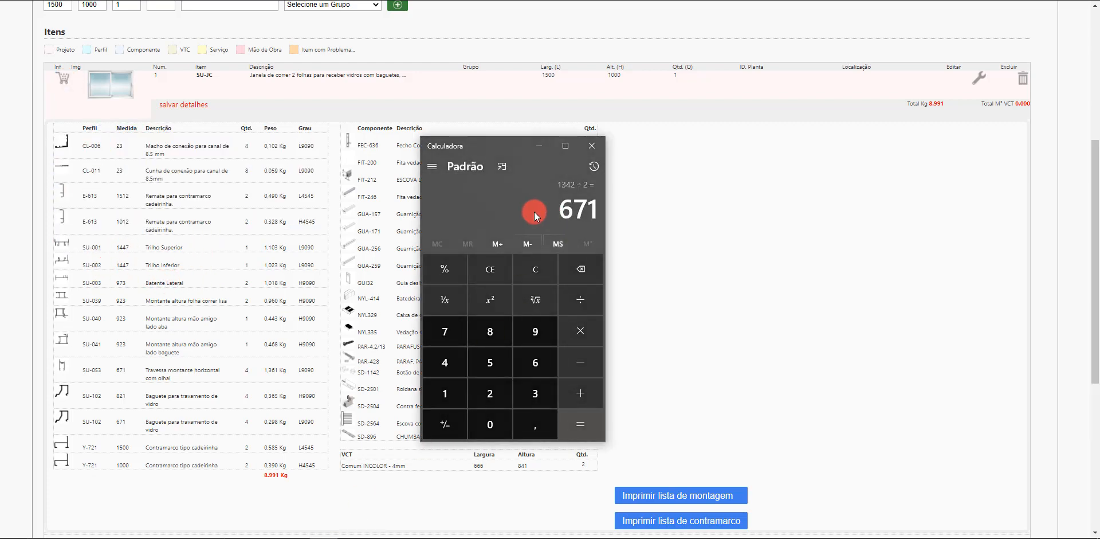
click(533, 271)
drag(498, 152, 595, 153)
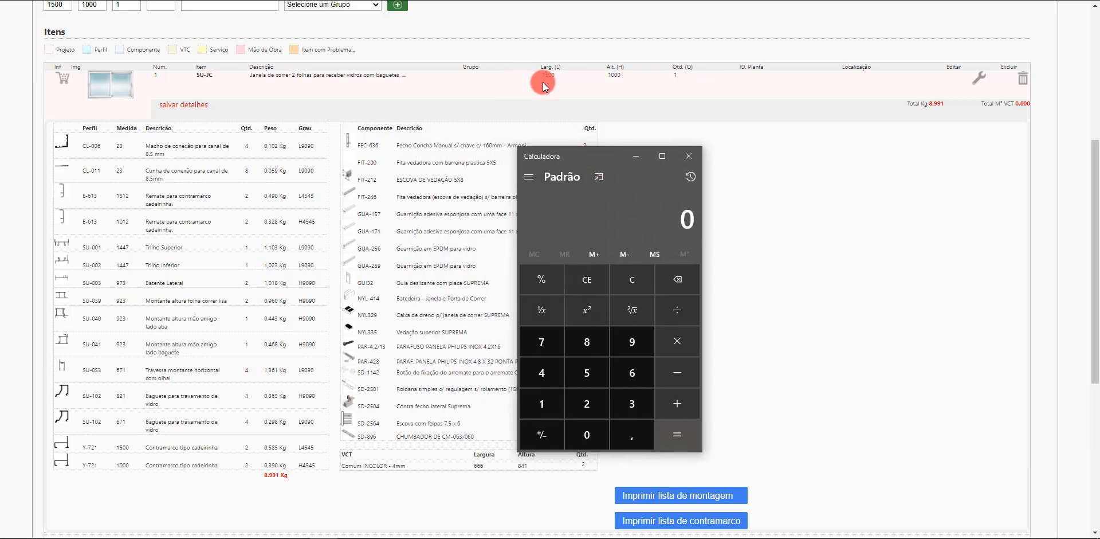
text(1500)
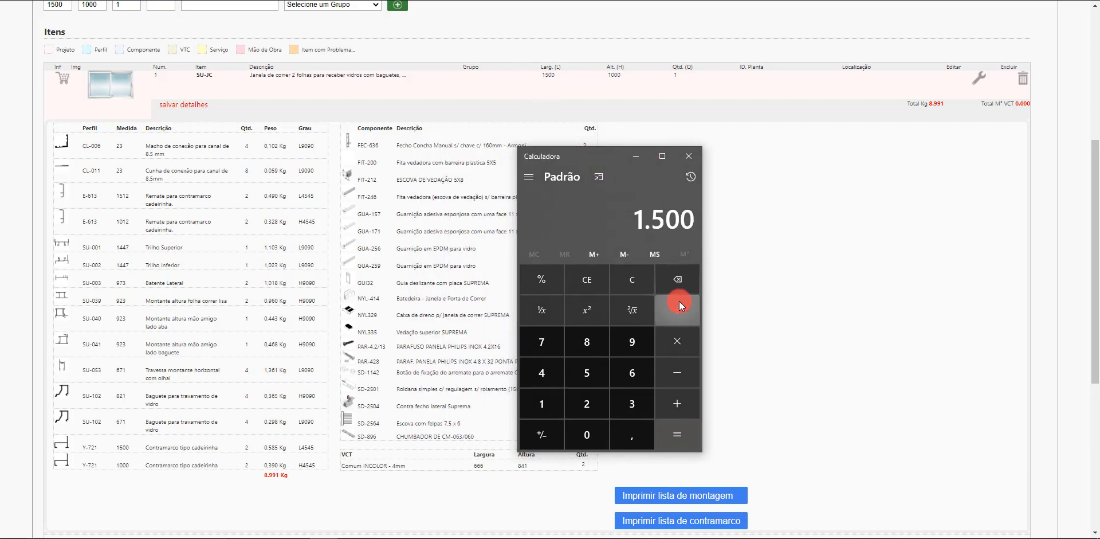
key(minus)
text(53)
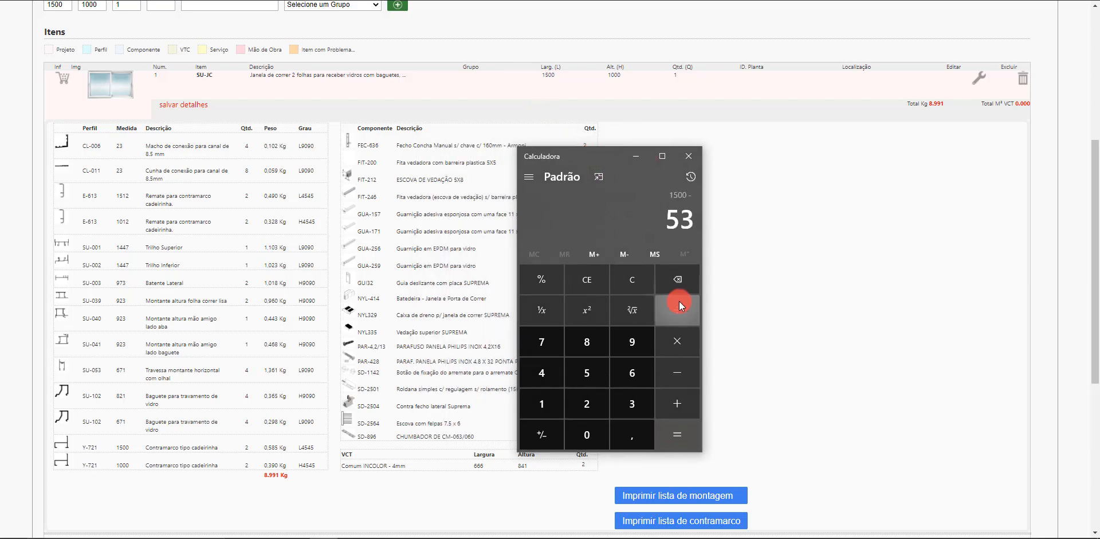
key(Return)
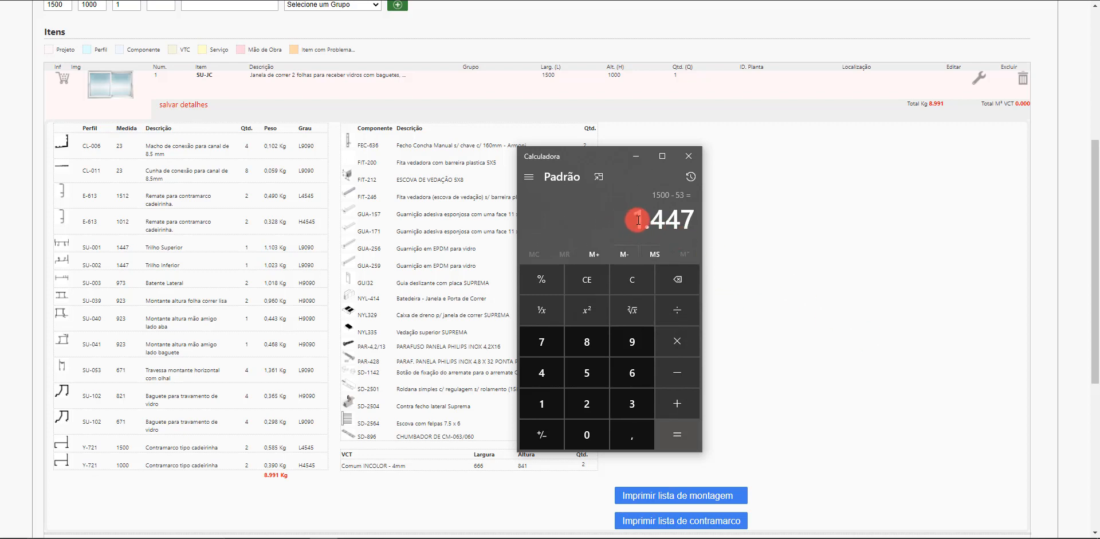
click(103, 265)
double_click(122, 247)
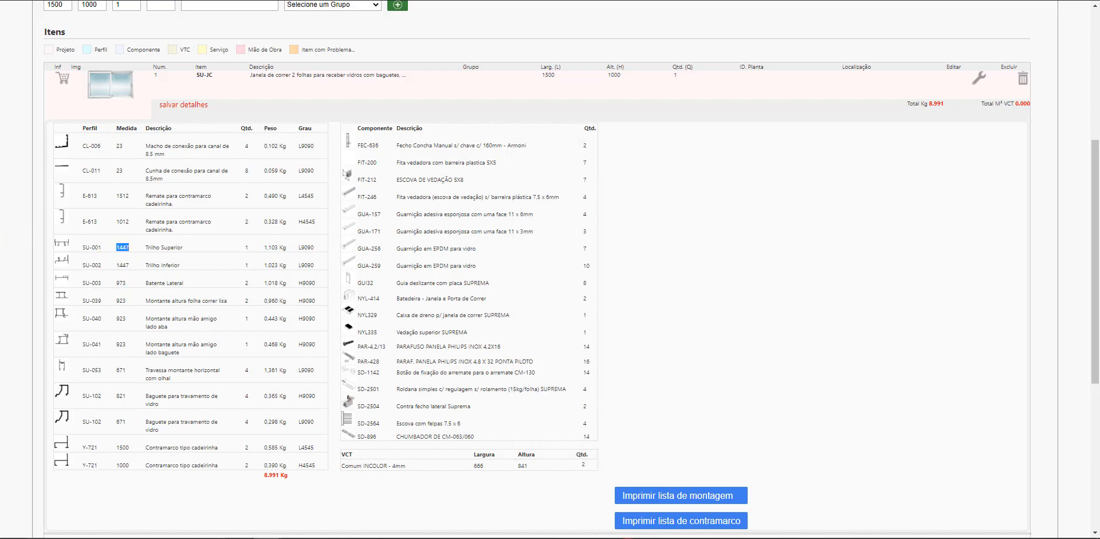
Clear the calculator, compute 1000 - 27 and compare the result with the SU-003 side jamb's measure in the list
click(323, 536)
click(633, 280)
text(1)
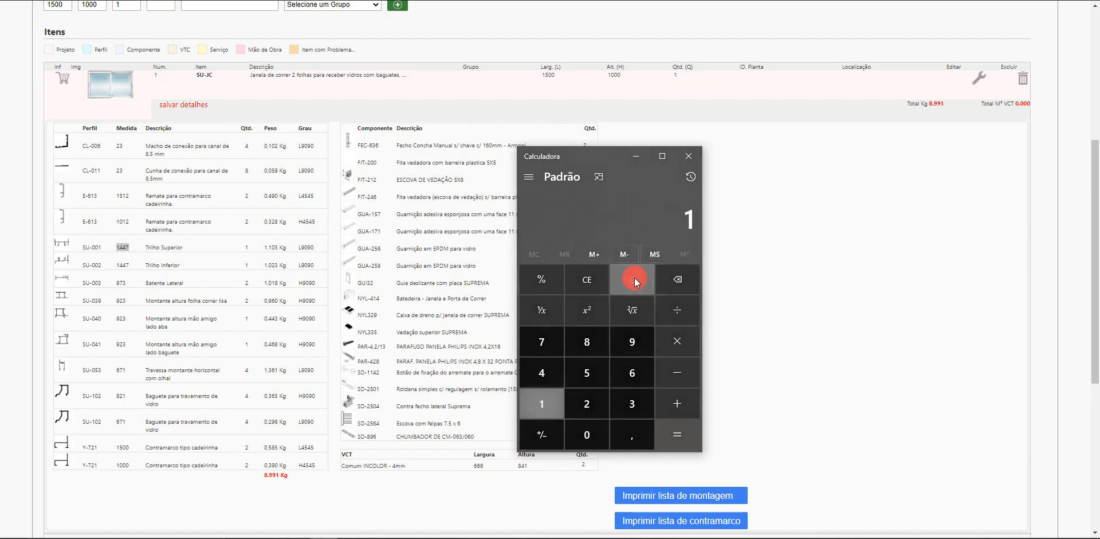
text(000 - 27)
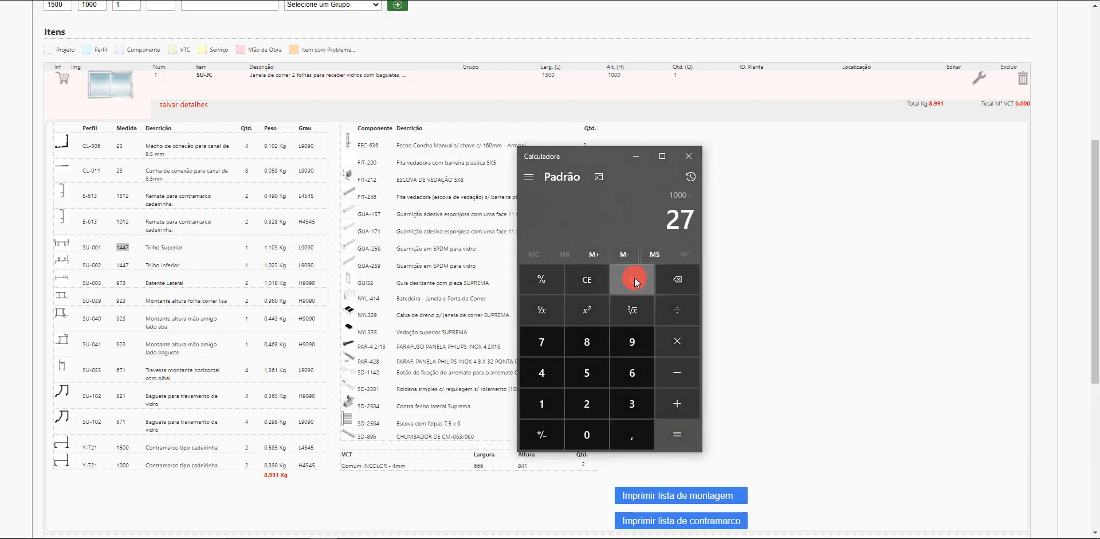
key(Return)
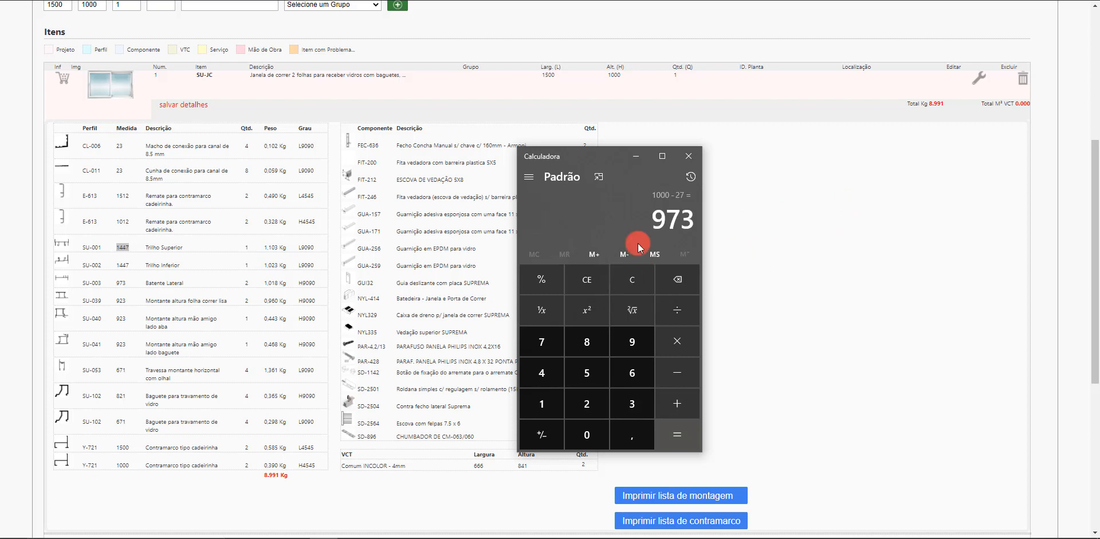
double_click(119, 283)
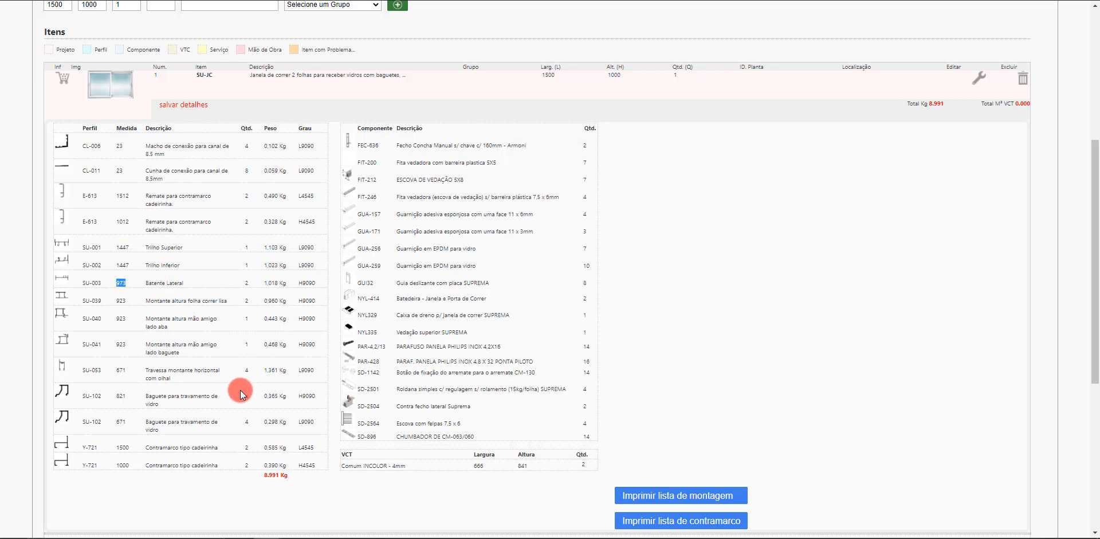
Start a new product with code JC2 and description JANELA DE CORRER 2 FOLHAS
click(243, 14)
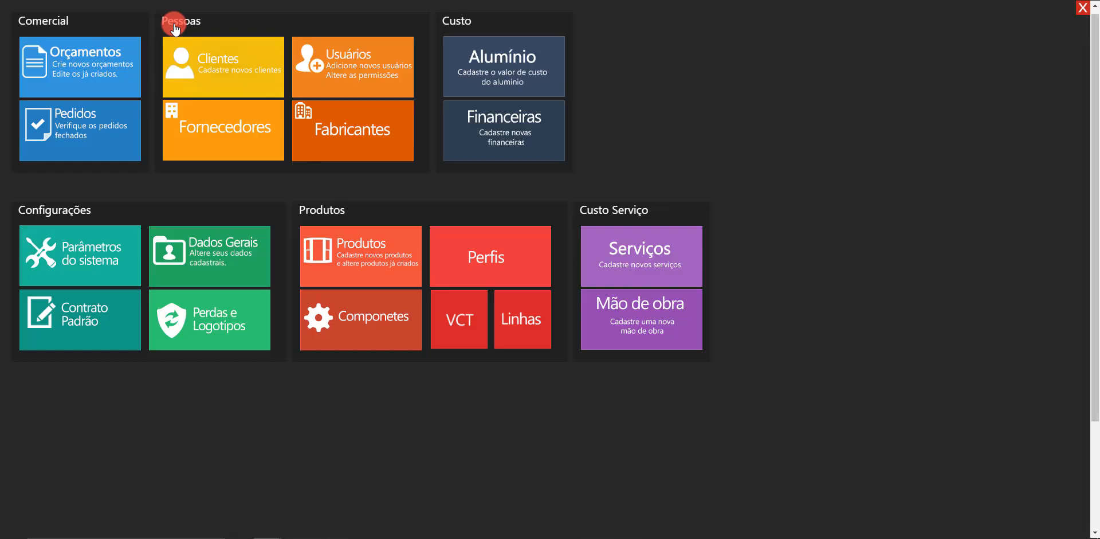
click(378, 252)
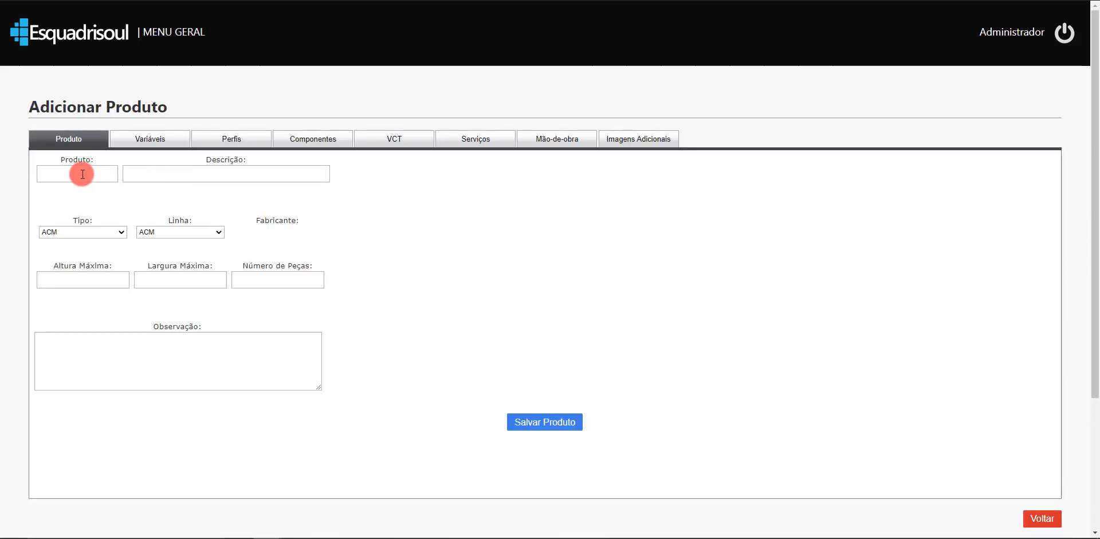
click(83, 174)
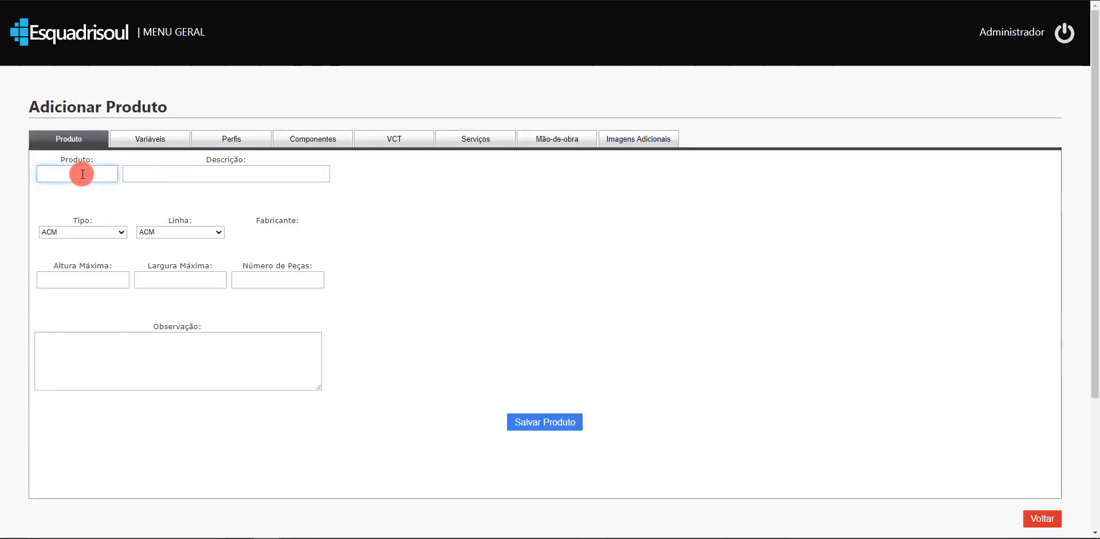
text(JC2)
click(173, 173)
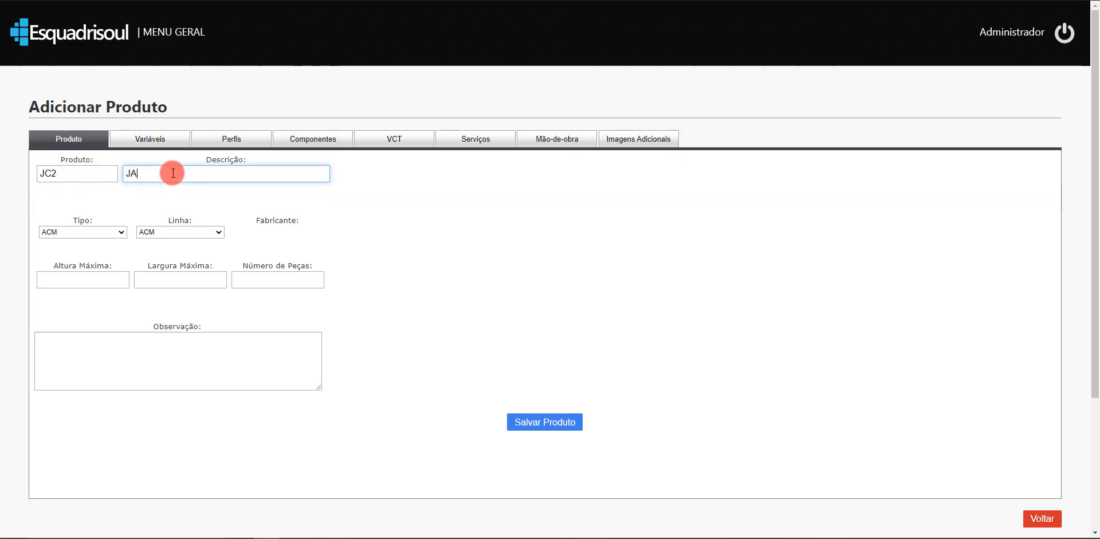
text(NELA DE CORRER 2)
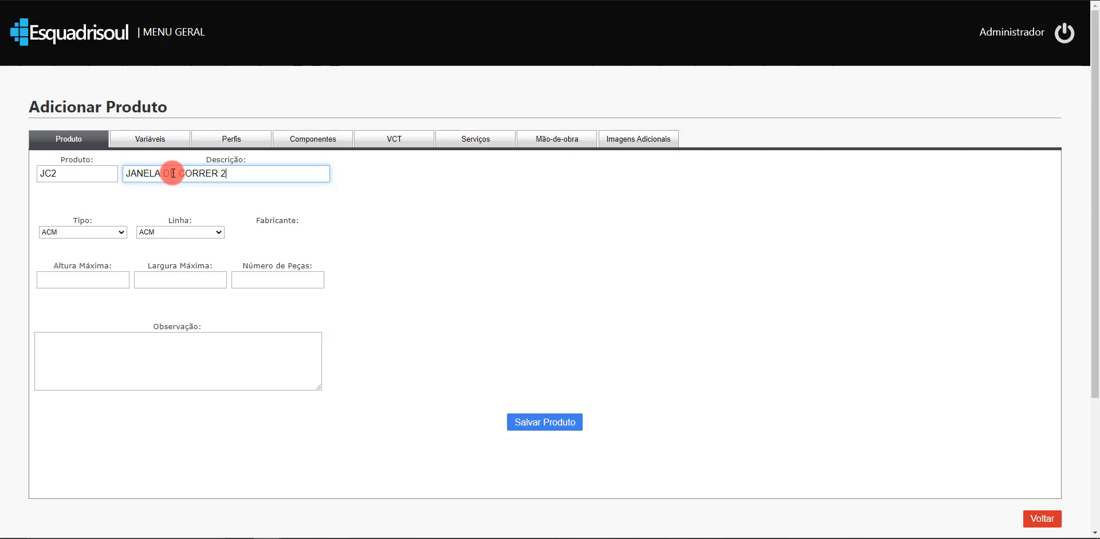
text( FOLHAS)
Set the new product's type to Alumínio and its line to SUPREMA
click(93, 231)
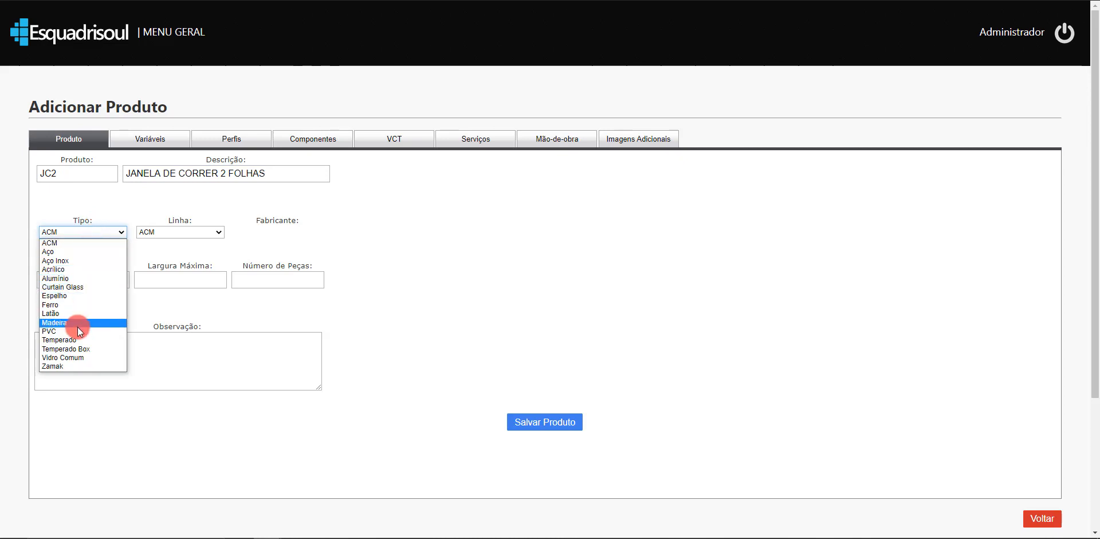
click(85, 278)
click(162, 232)
key(s)
click(141, 212)
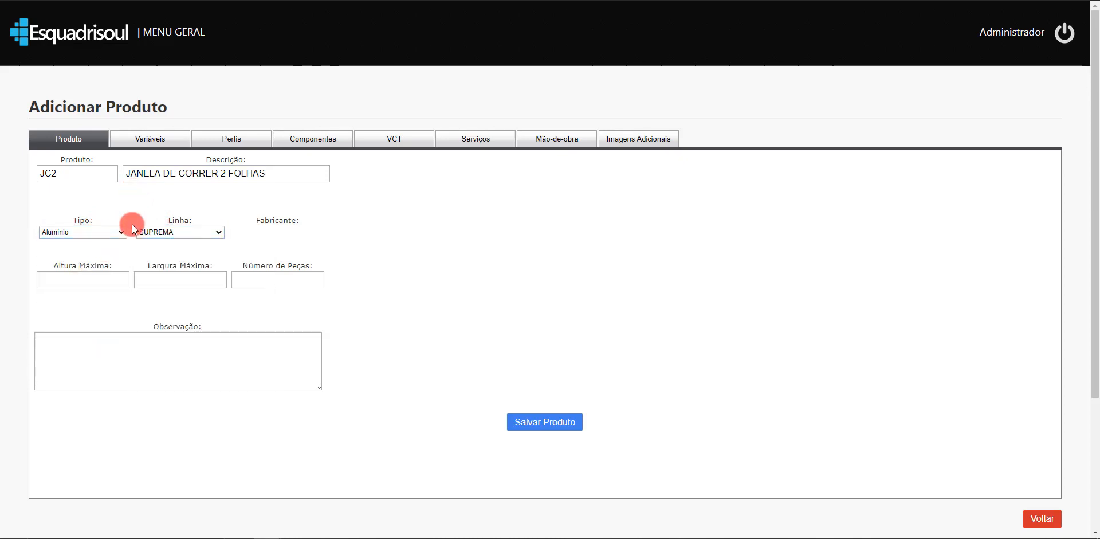
Set the product's maximum height and maximum width to 3000 and its number of pieces to 1, and save it
click(109, 275)
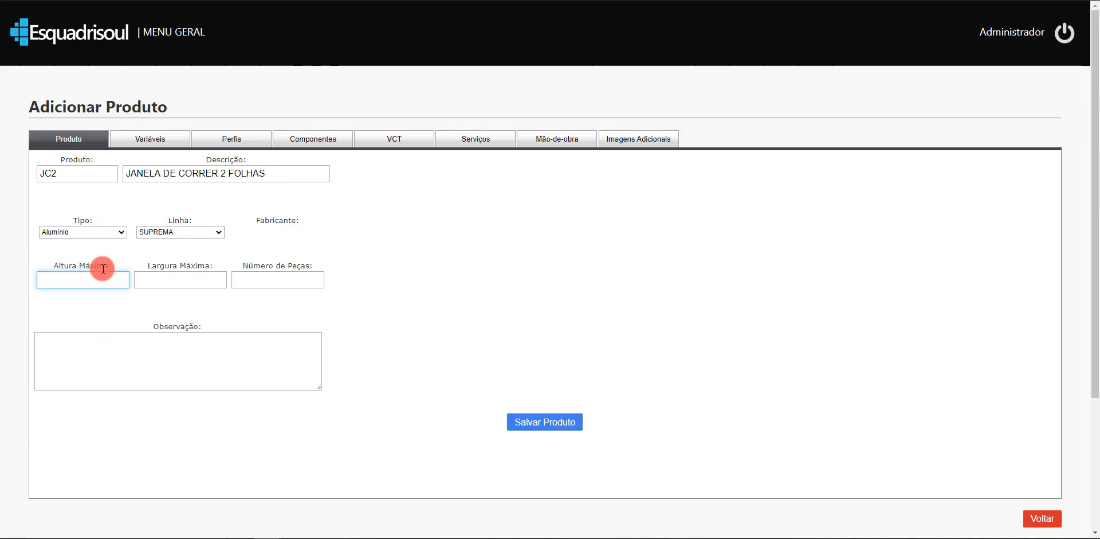
text(3000)
key(Tab)
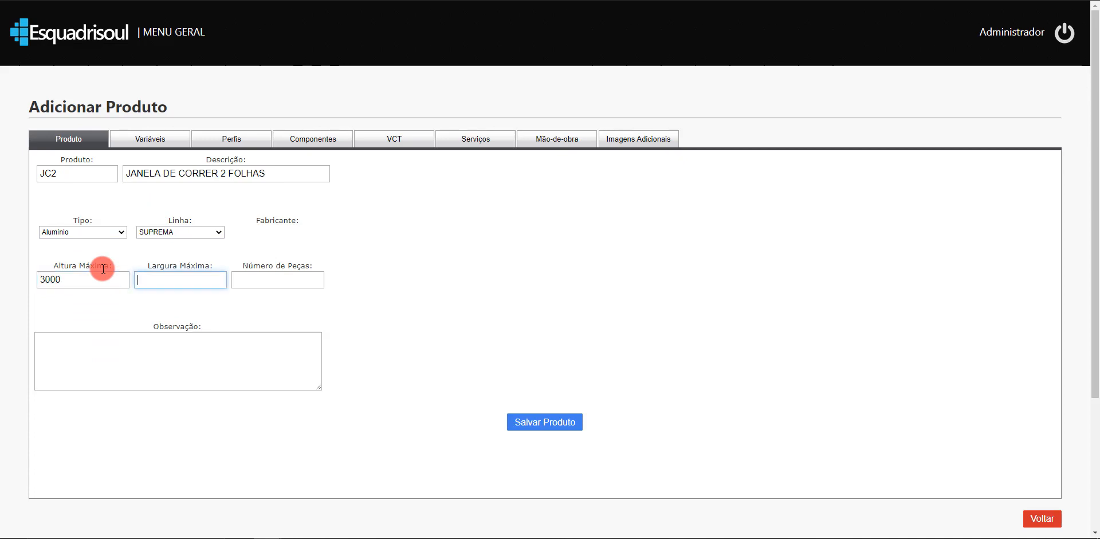
text(3000)
click(261, 284)
text(1)
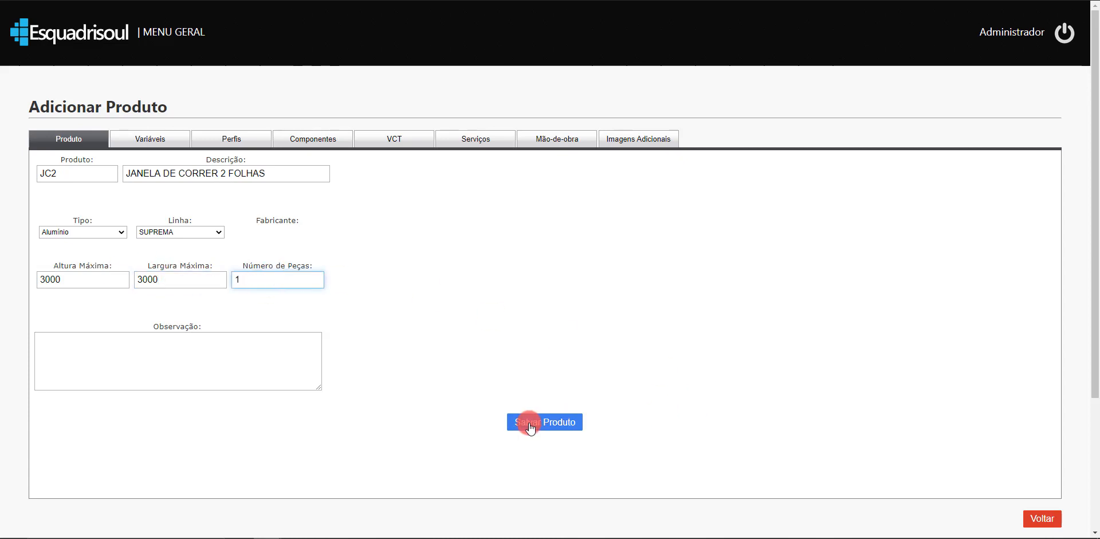
click(527, 424)
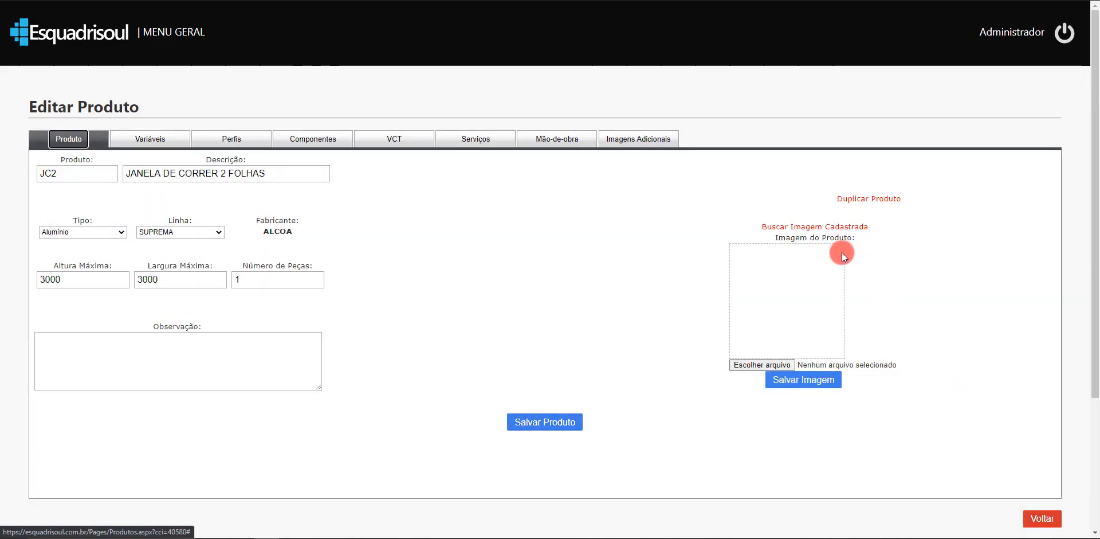
Find the registered SU-JC sliding window image, assign it to the JC2 product and save the product
click(843, 227)
click(555, 166)
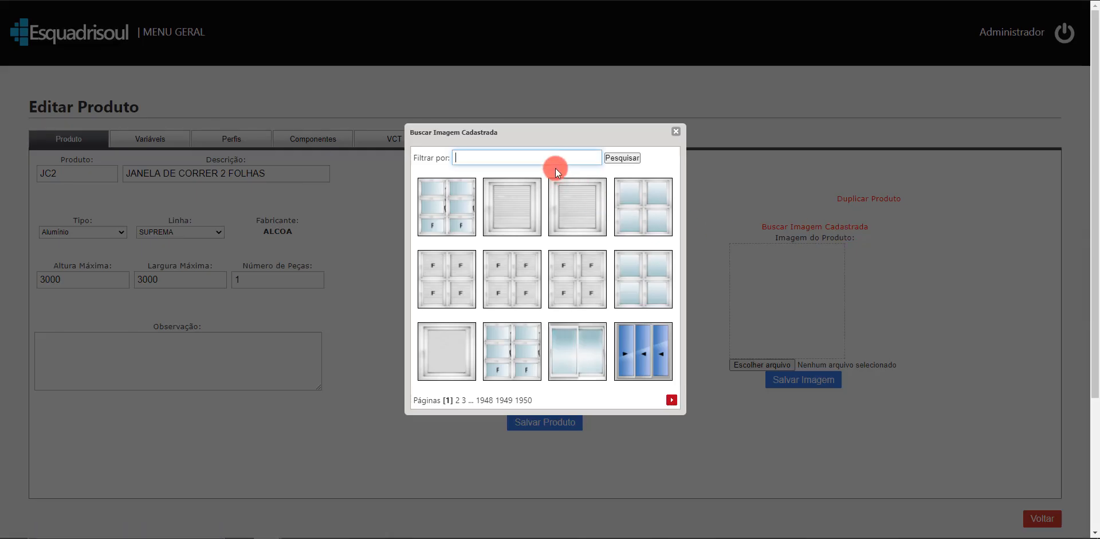
text(SU-JC)
click(604, 163)
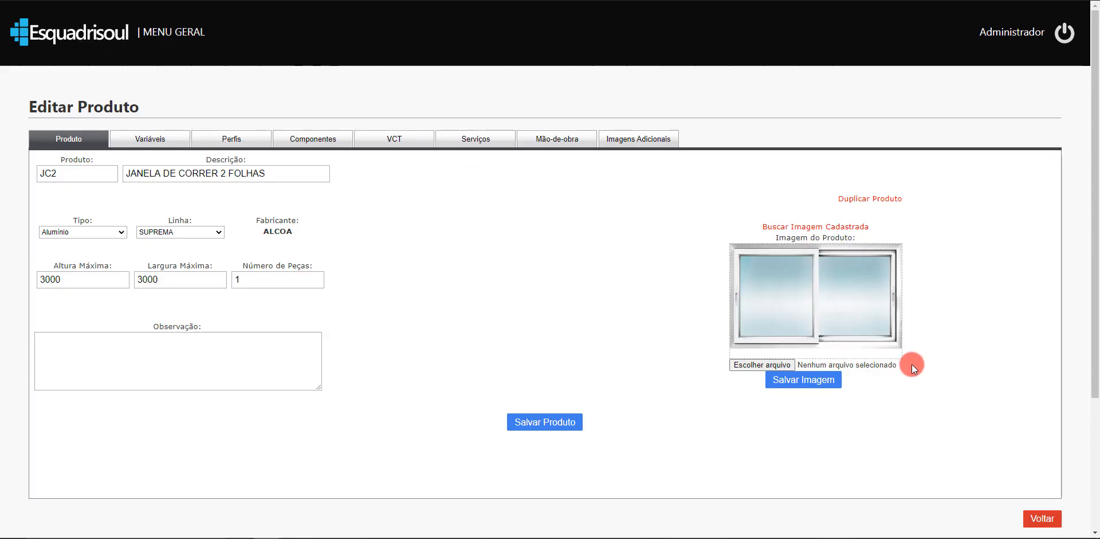
click(563, 424)
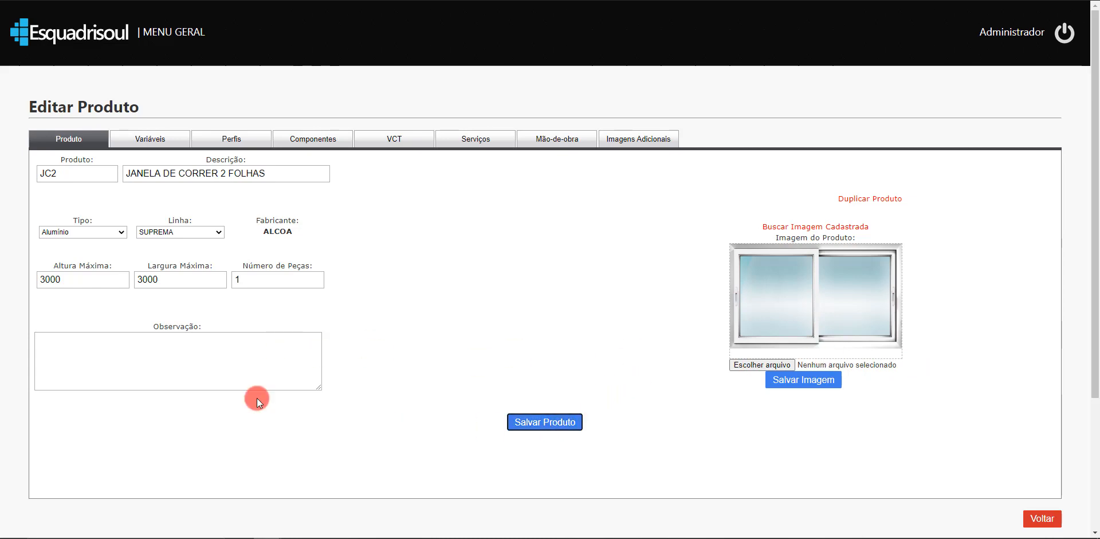
Add profile Y-721 (Contramarco tipo cadeirinha) to the product with measure L, quantity 2 and cut angle L 45 x 45
click(223, 139)
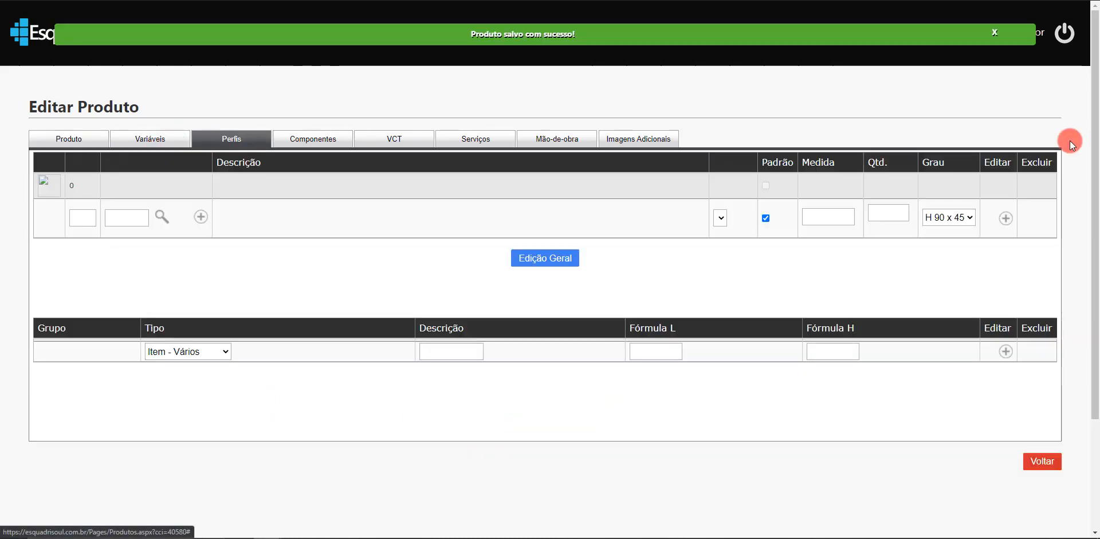
click(995, 33)
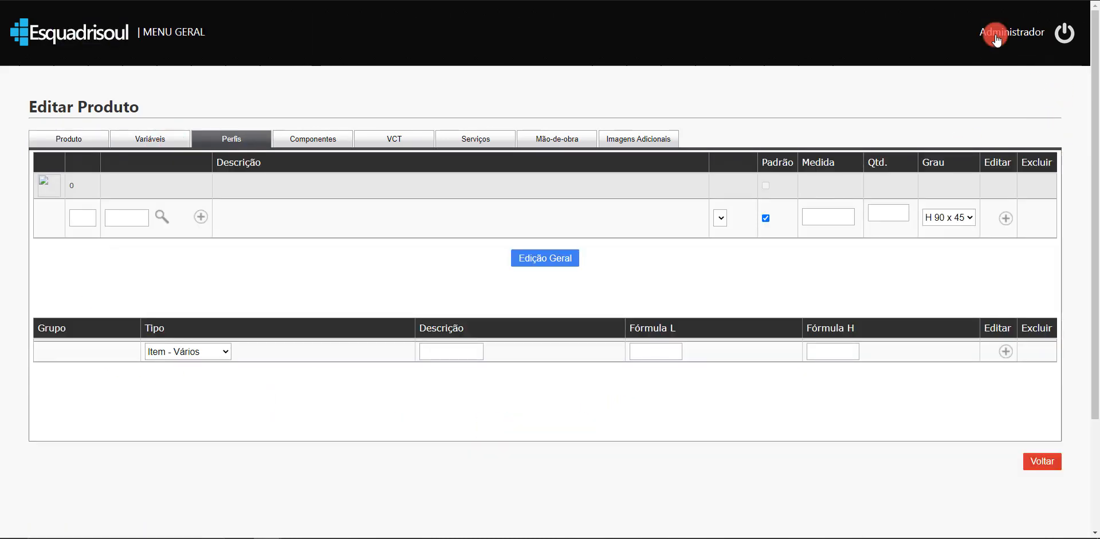
click(161, 216)
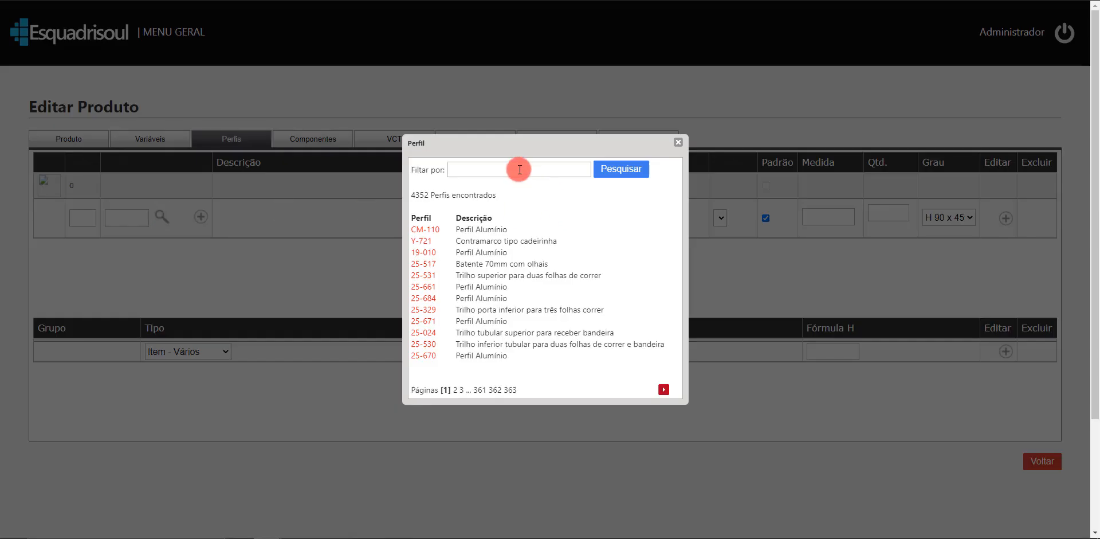
click(418, 241)
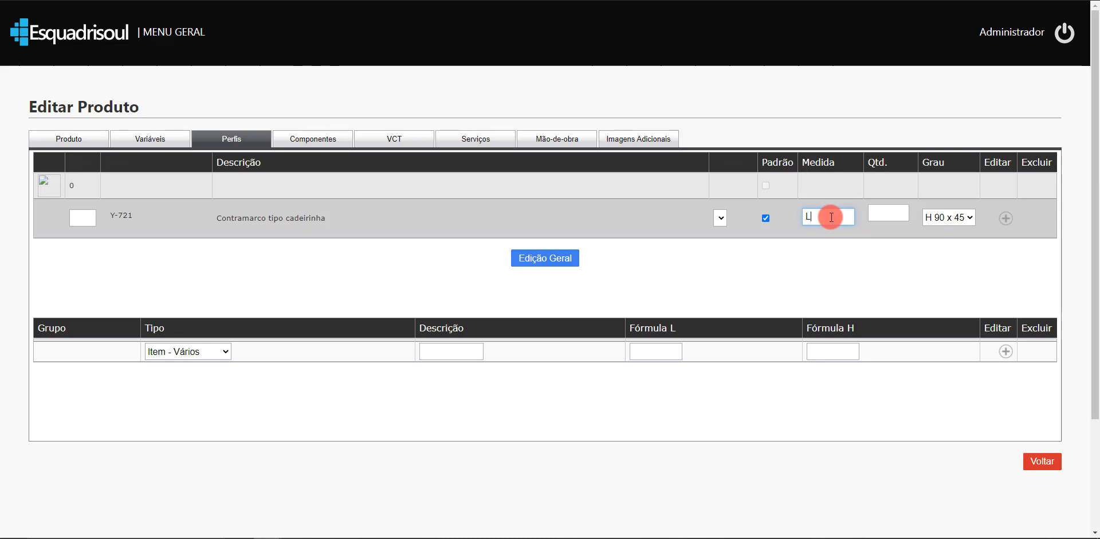
key(Tab)
click(934, 217)
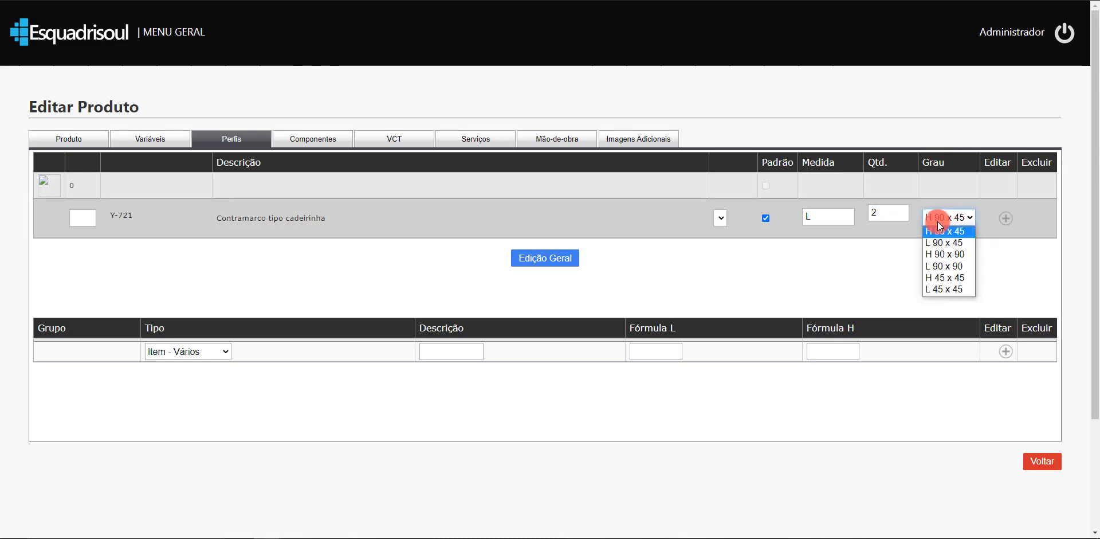
click(951, 289)
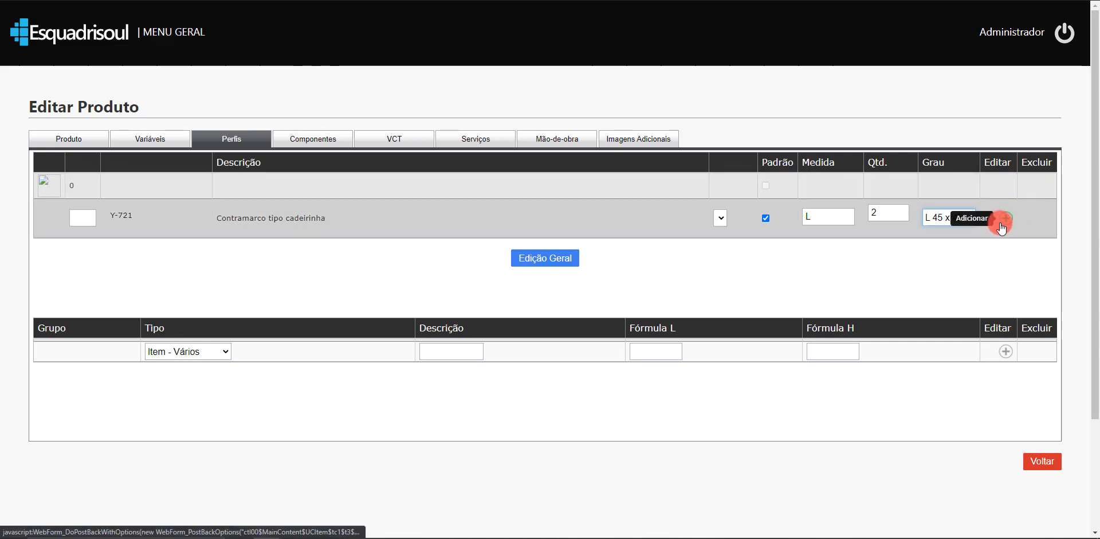
click(1001, 227)
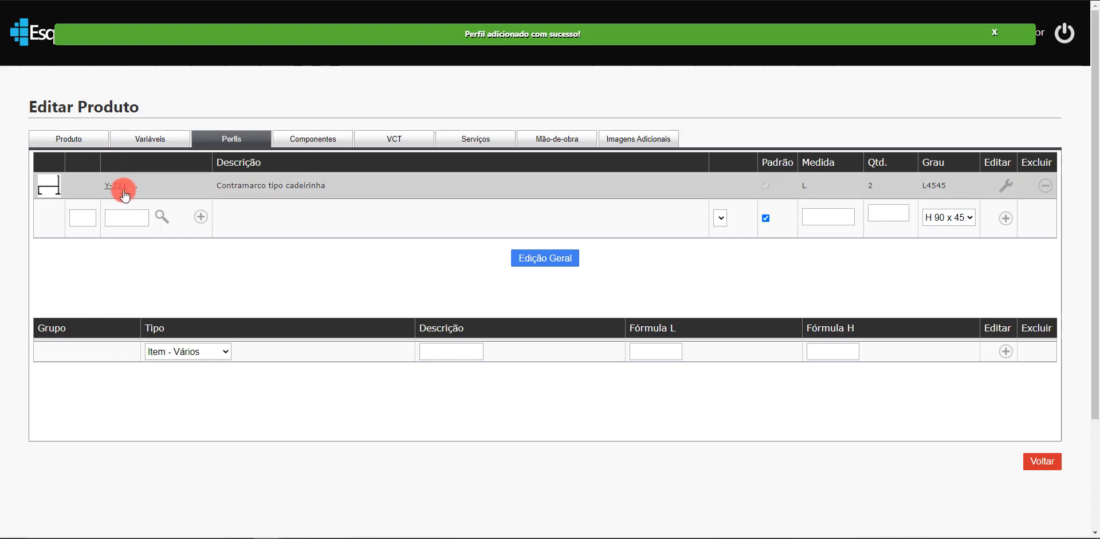
Add a second Y-721 profile to the product with measure H, quantity 2 and cut angle H 45 x 45
click(160, 217)
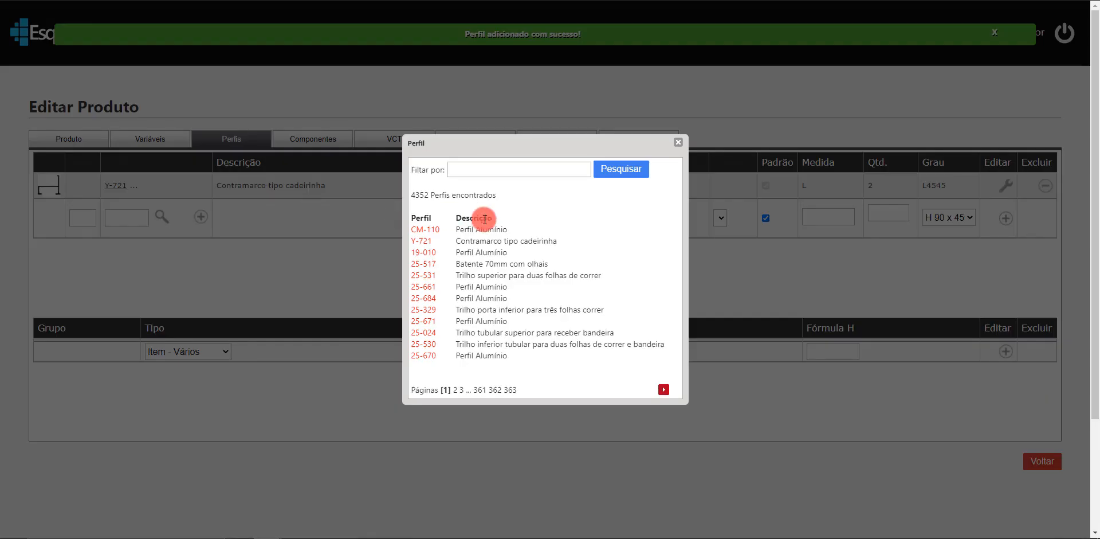
click(422, 241)
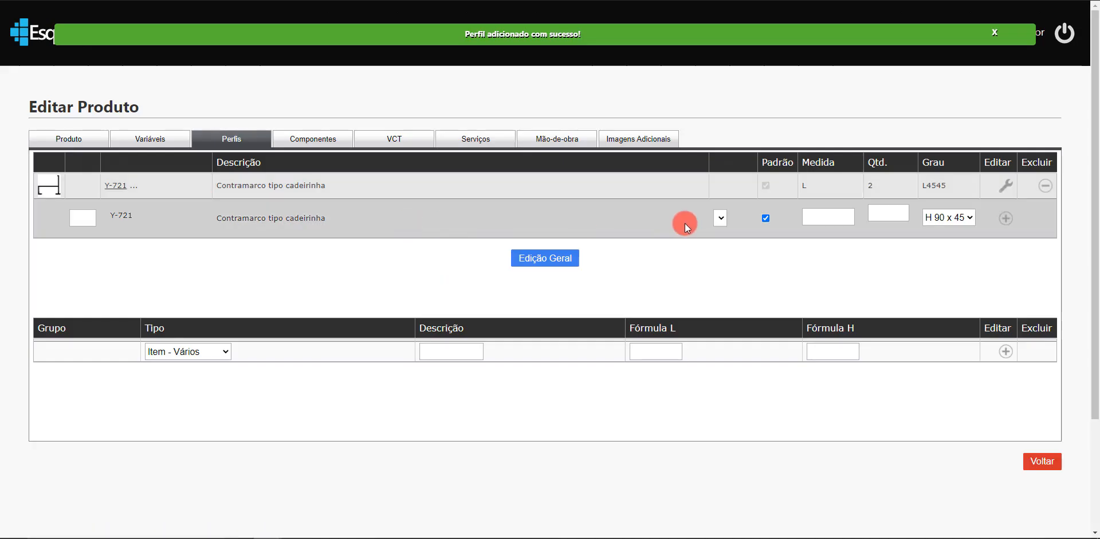
click(819, 212)
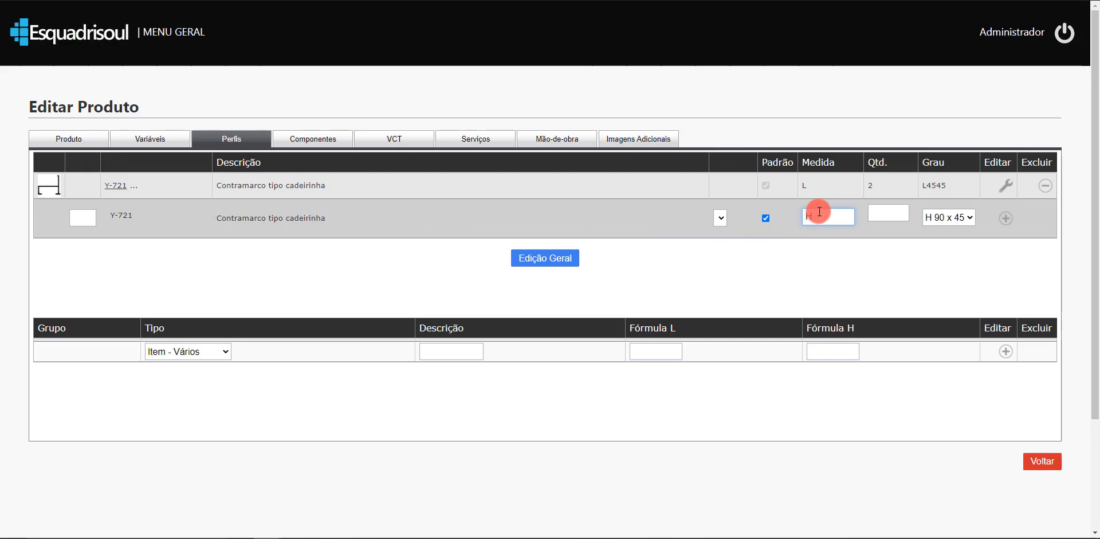
click(875, 214)
text(2)
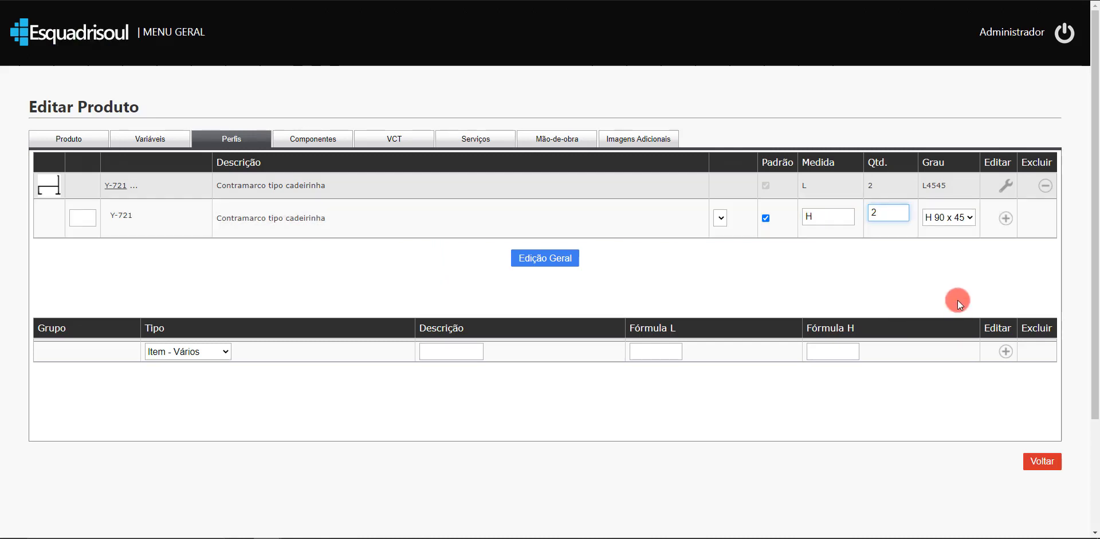
click(945, 217)
click(940, 285)
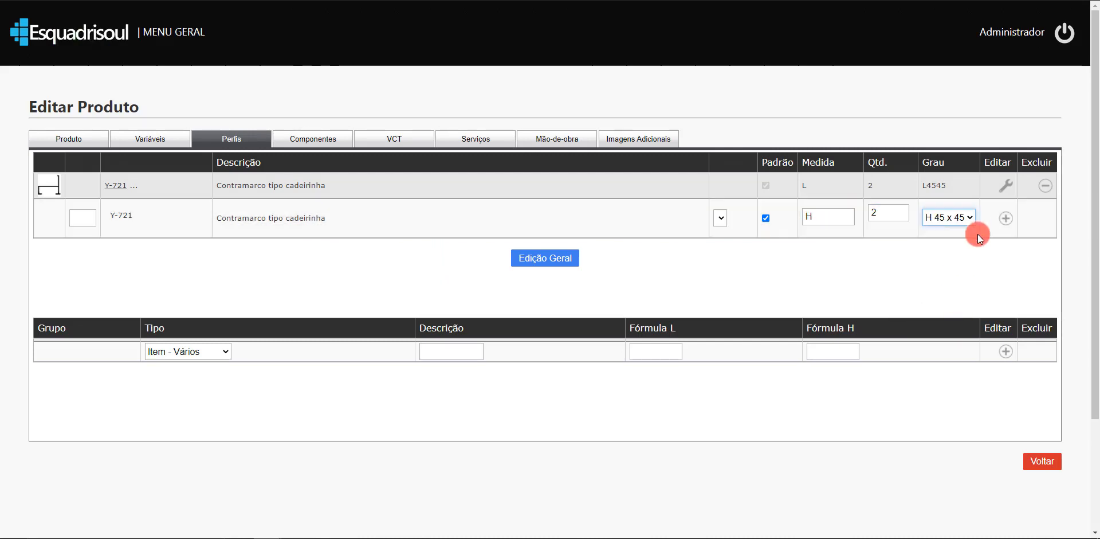
click(1006, 218)
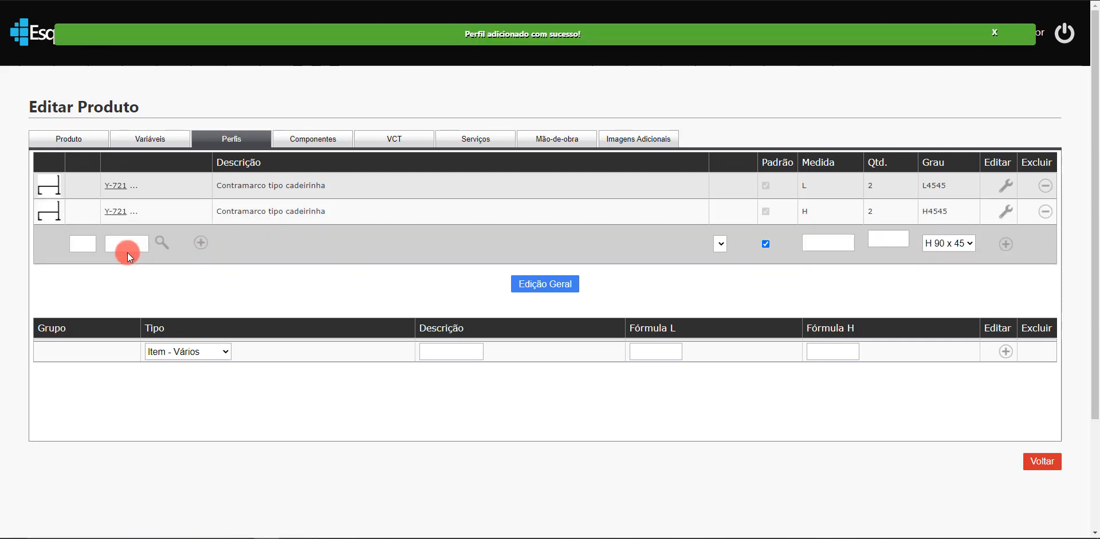
Search the profile catalogue for TRAVESSA to fill the product's third profile row
click(156, 243)
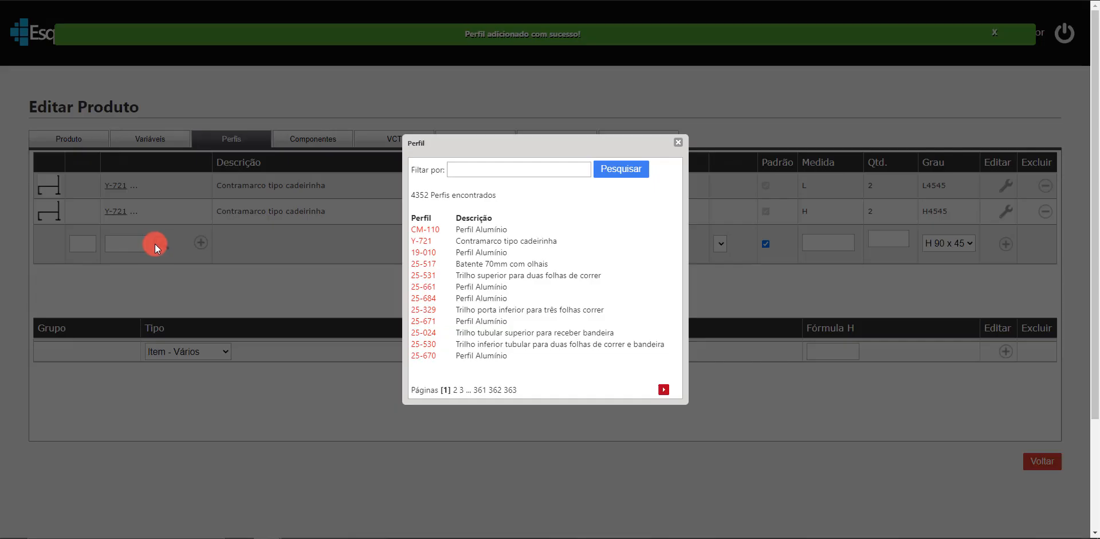
click(480, 168)
text(TRAV)
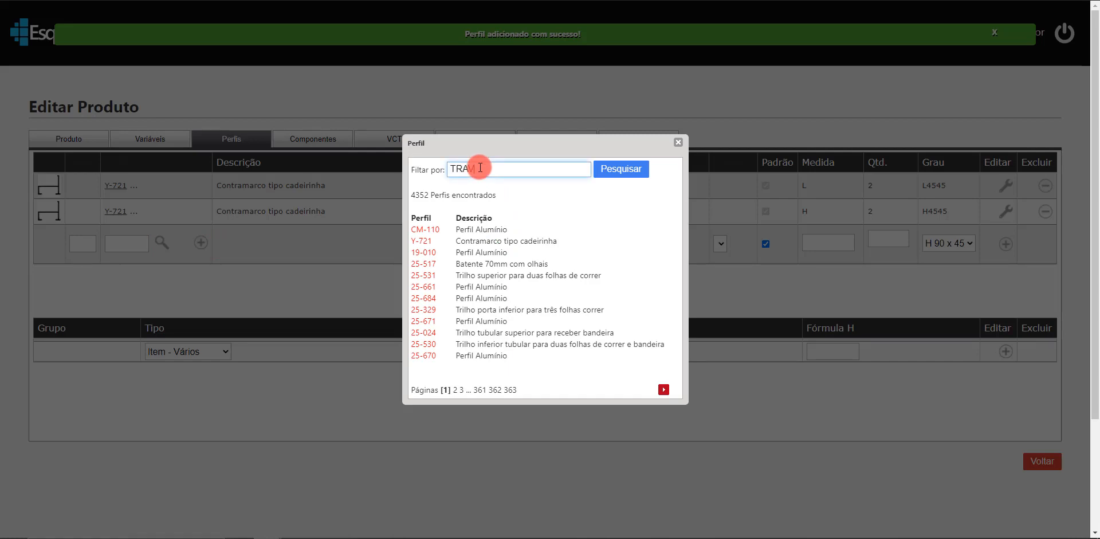
text(ESSA)
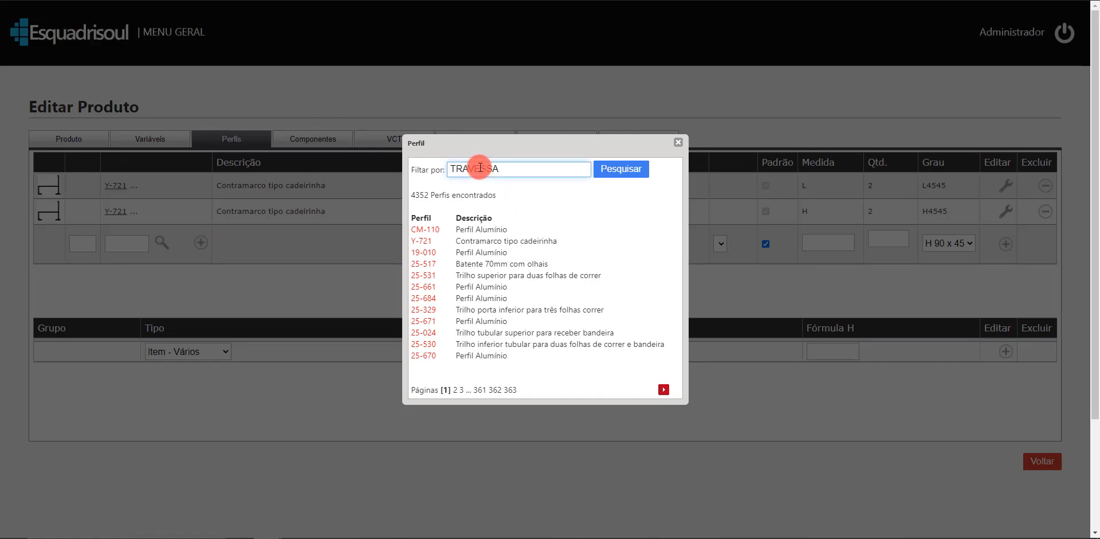
click(632, 172)
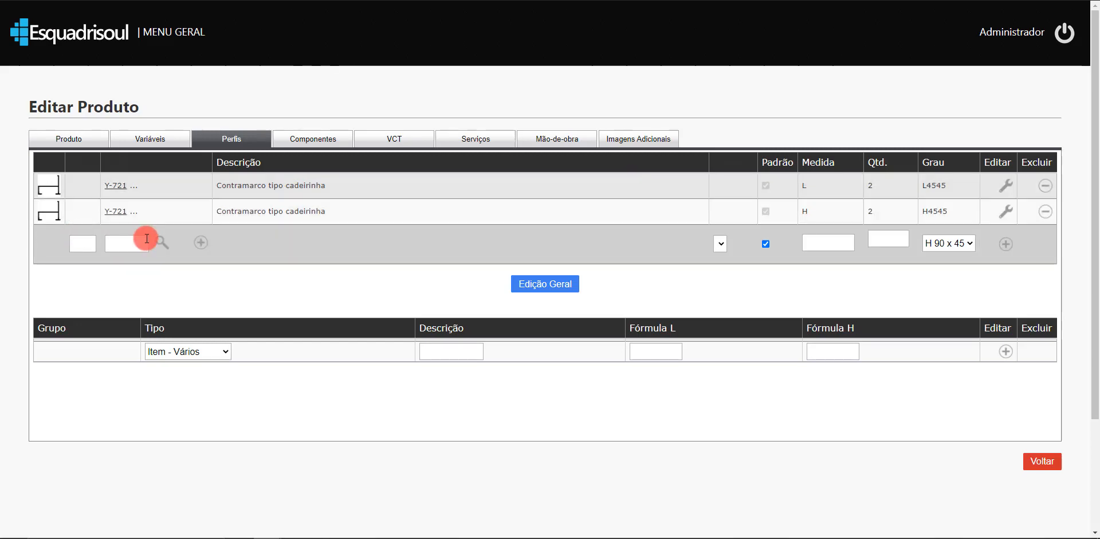
Add profile SU-200 (Montante / travessa folha 45graus) to the product with measure (L-170)/2, quantity 4 and cut angle L 45 x 45
click(163, 242)
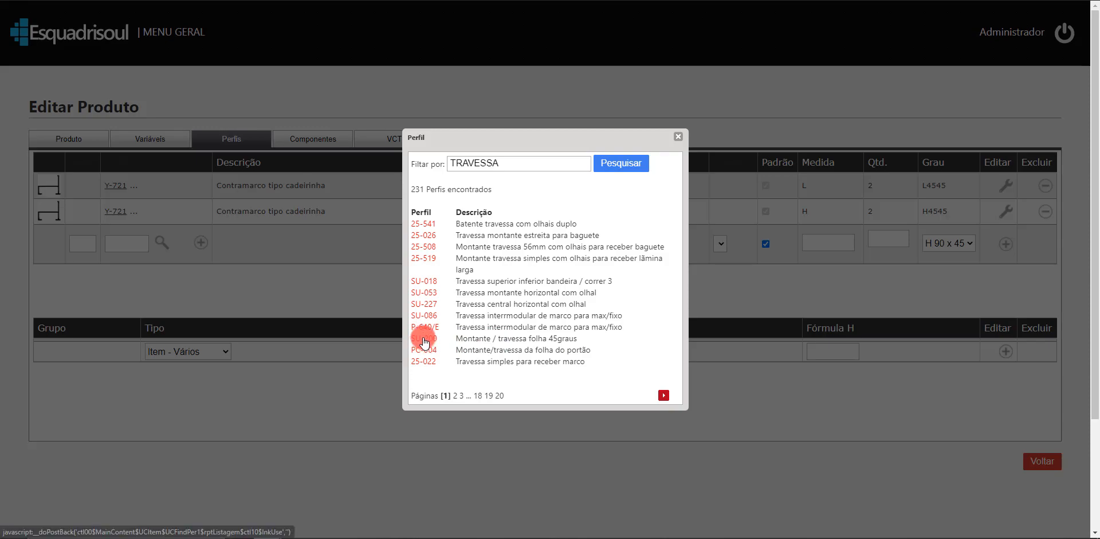
click(427, 340)
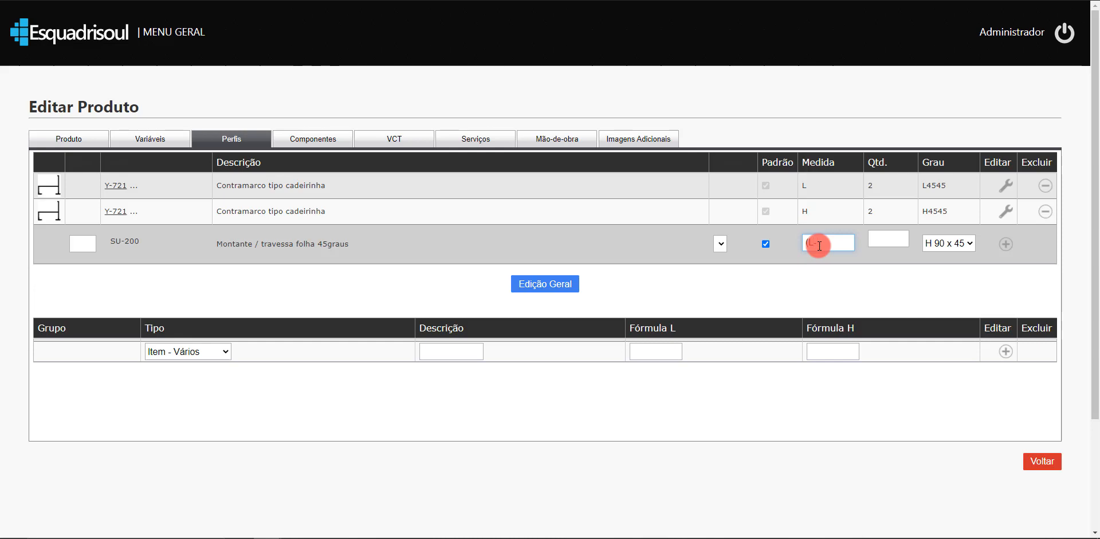
text(70)/2)
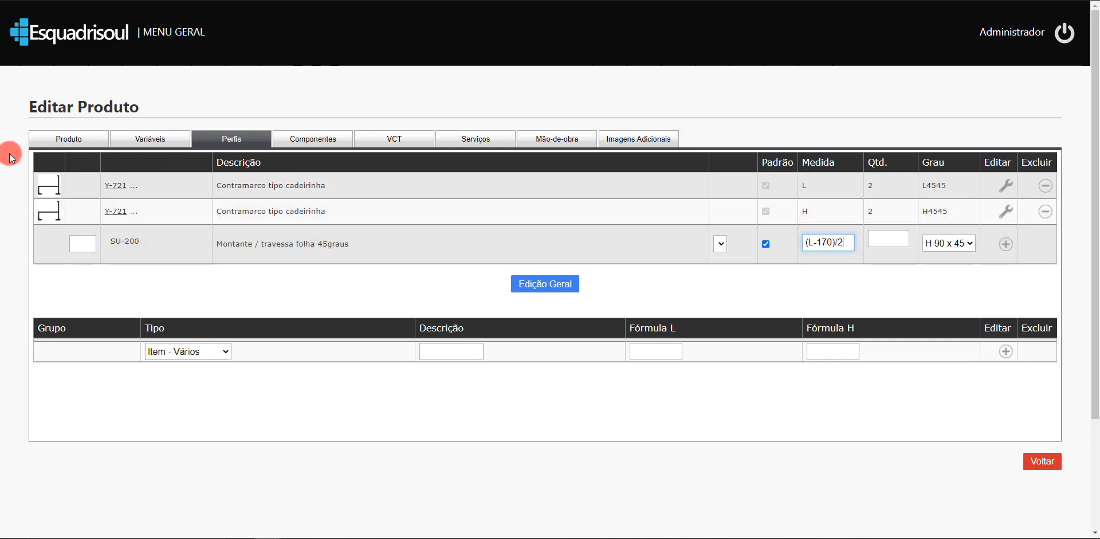
click(60, 138)
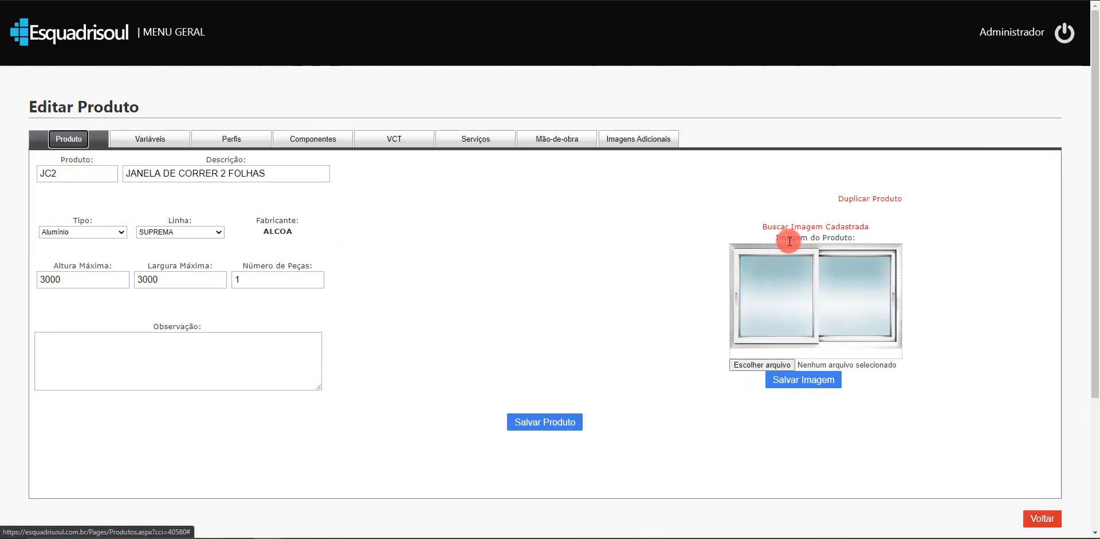
click(143, 140)
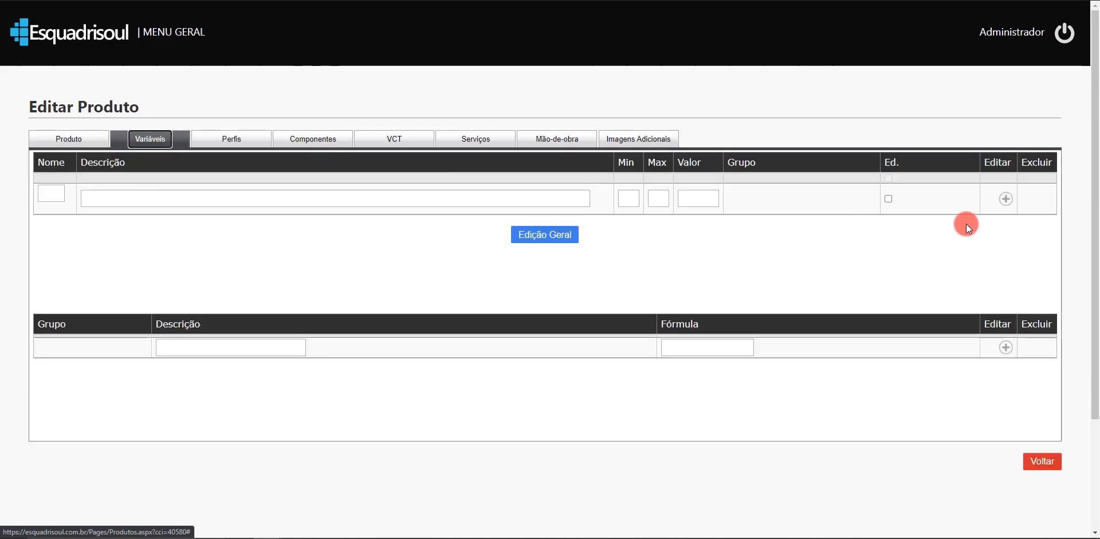
click(230, 138)
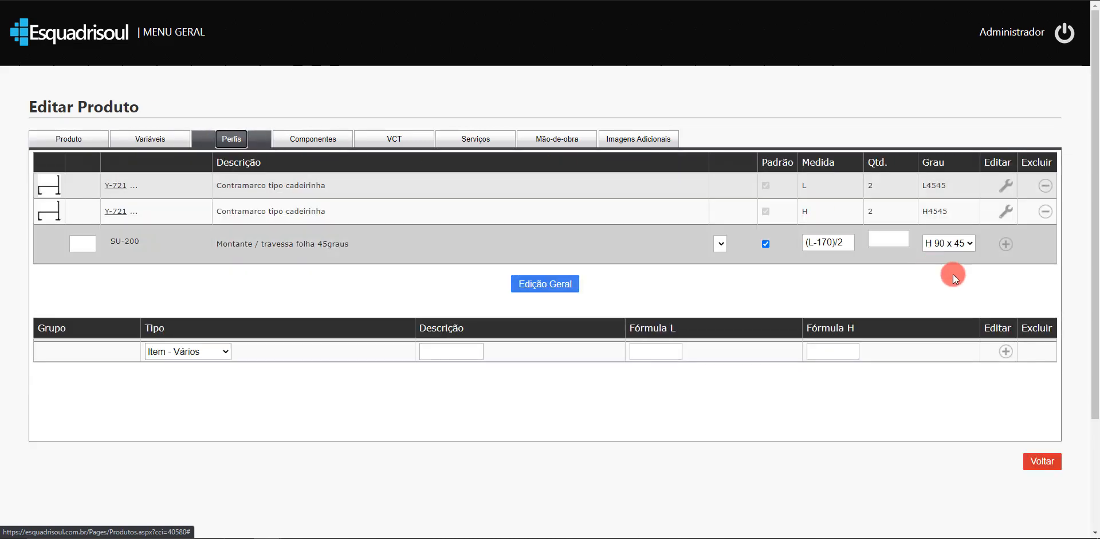
click(888, 240)
text(4)
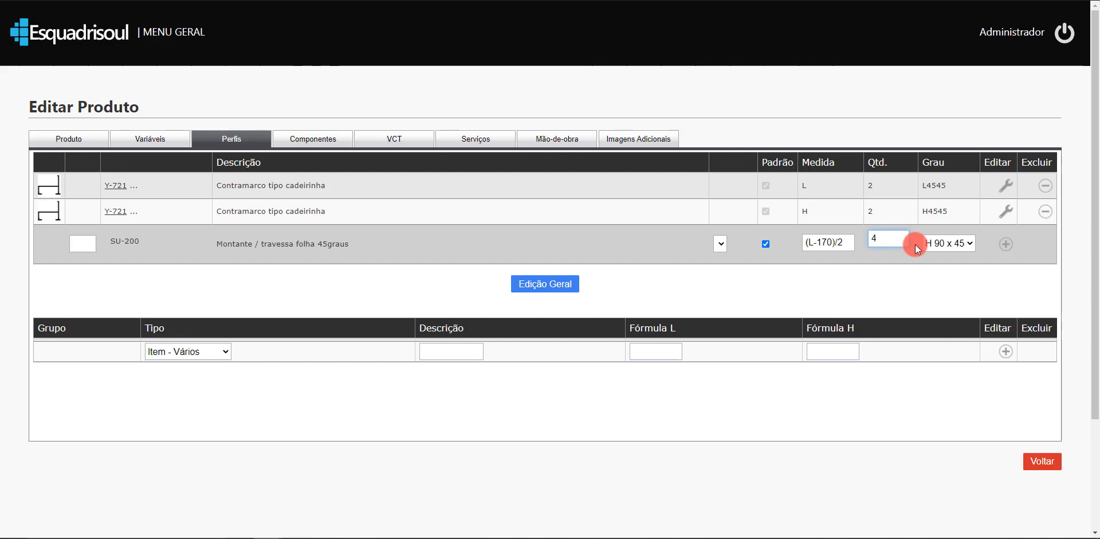
click(949, 243)
click(961, 314)
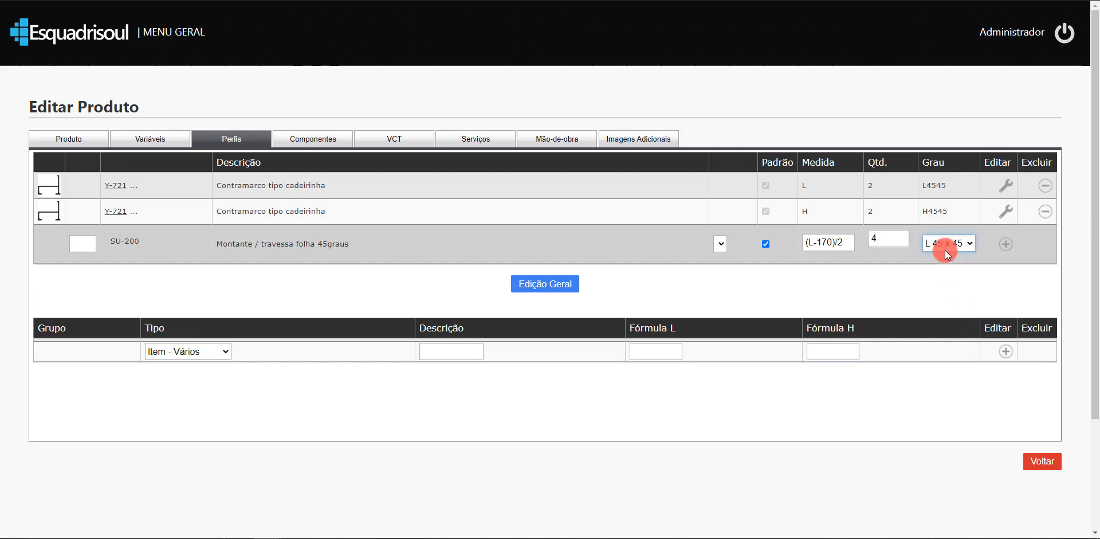
click(1002, 246)
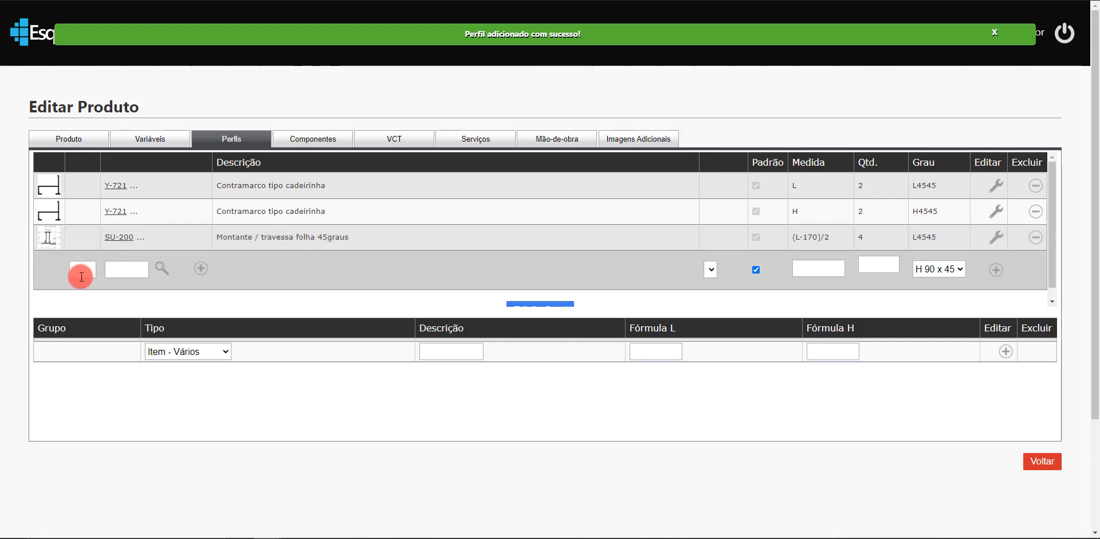
Search the profile catalogue for BATENTE to fill the product's fourth profile row
click(163, 267)
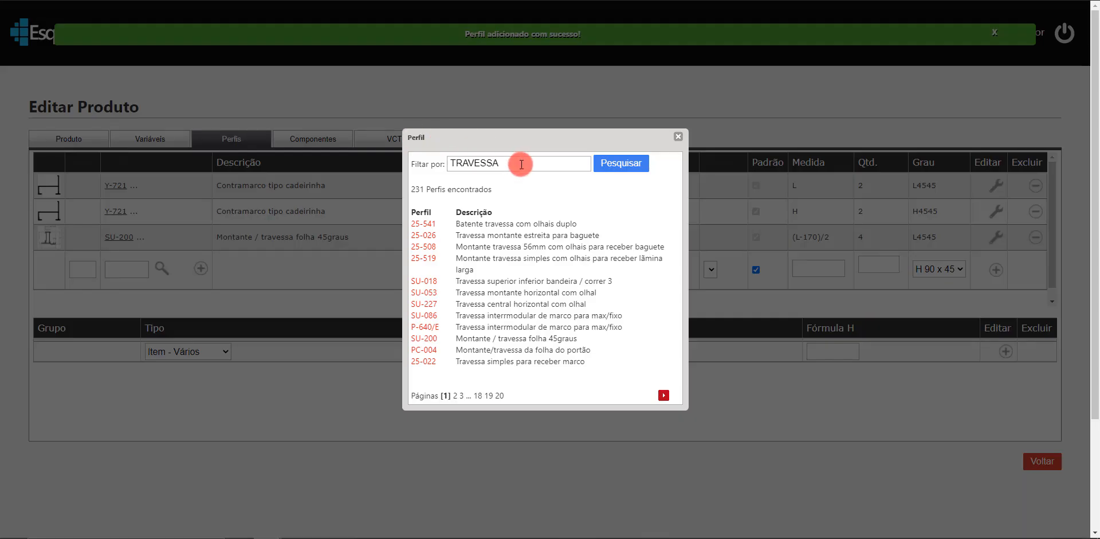
double_click(513, 162)
text(BATE)
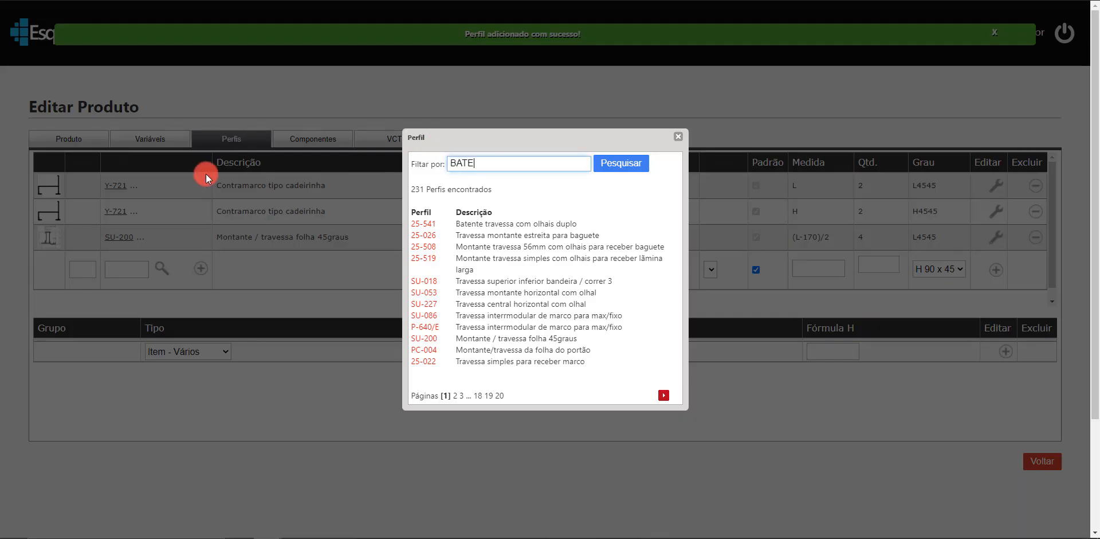
text(NTE)
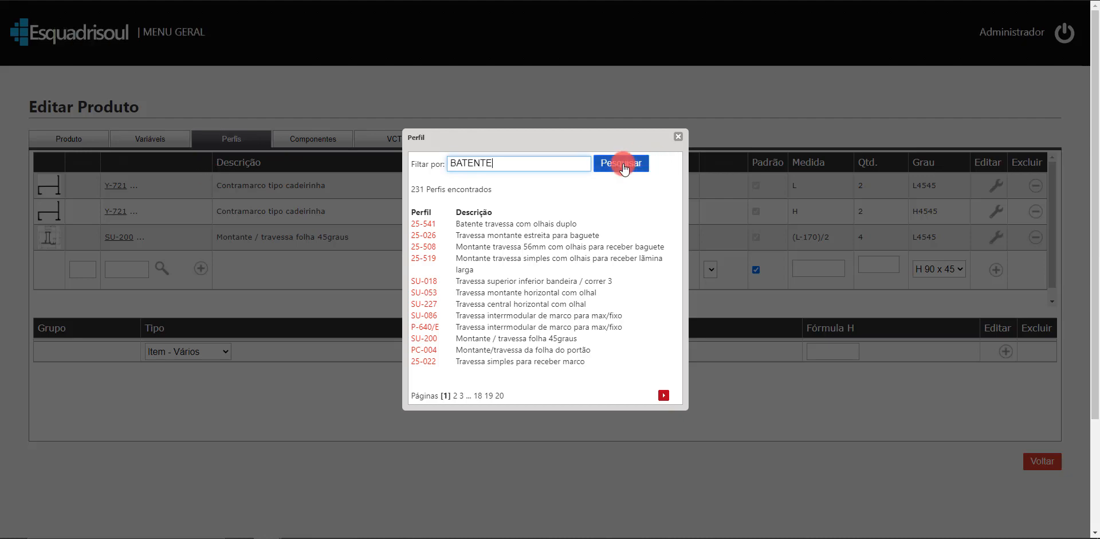
click(624, 165)
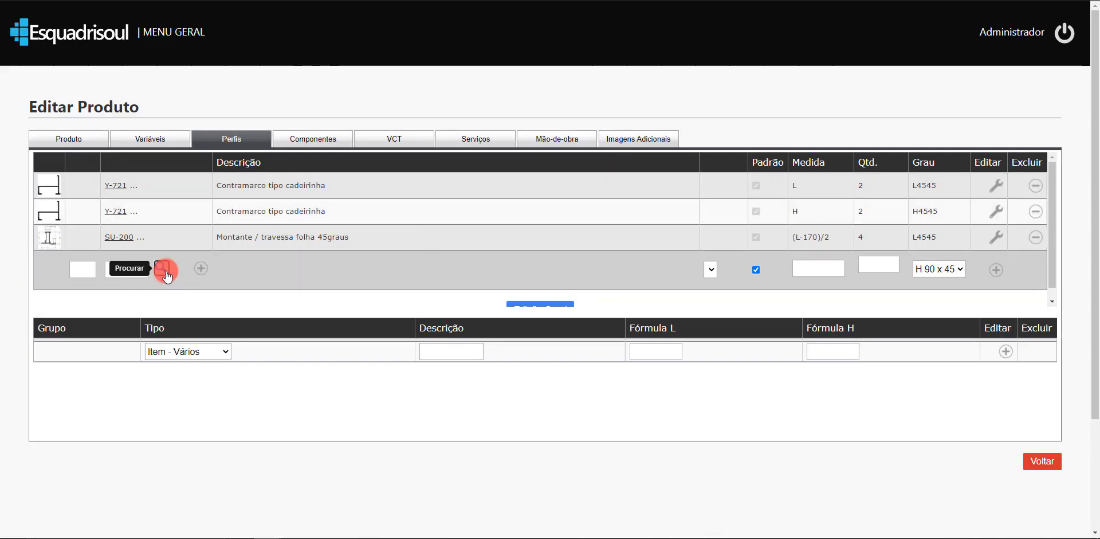
click(162, 269)
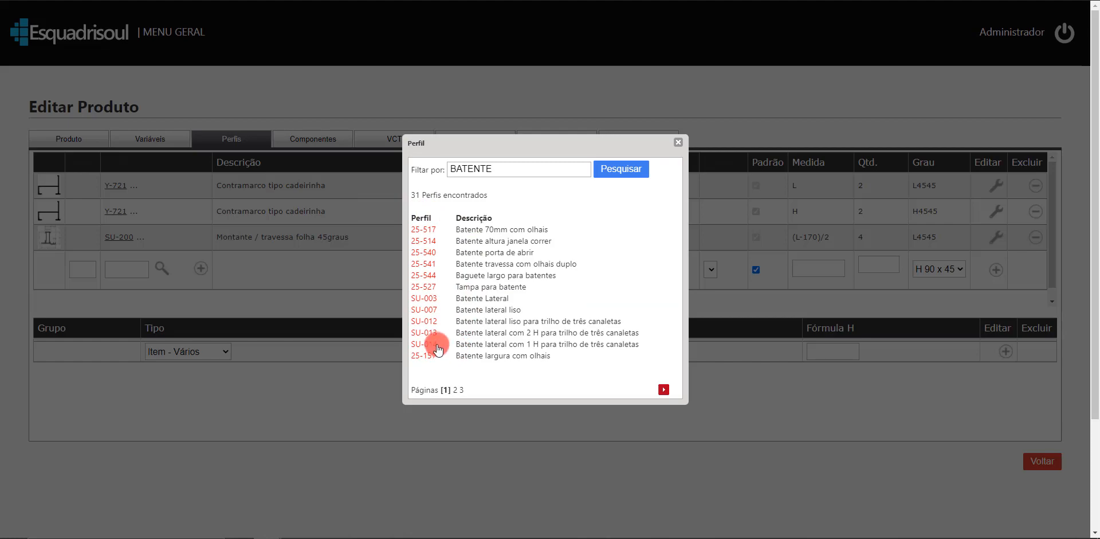
Add profile SU-003 (Batente Lateral) to the product with measure H-27, quantity 2 and cut angle H 90 x 90
click(424, 299)
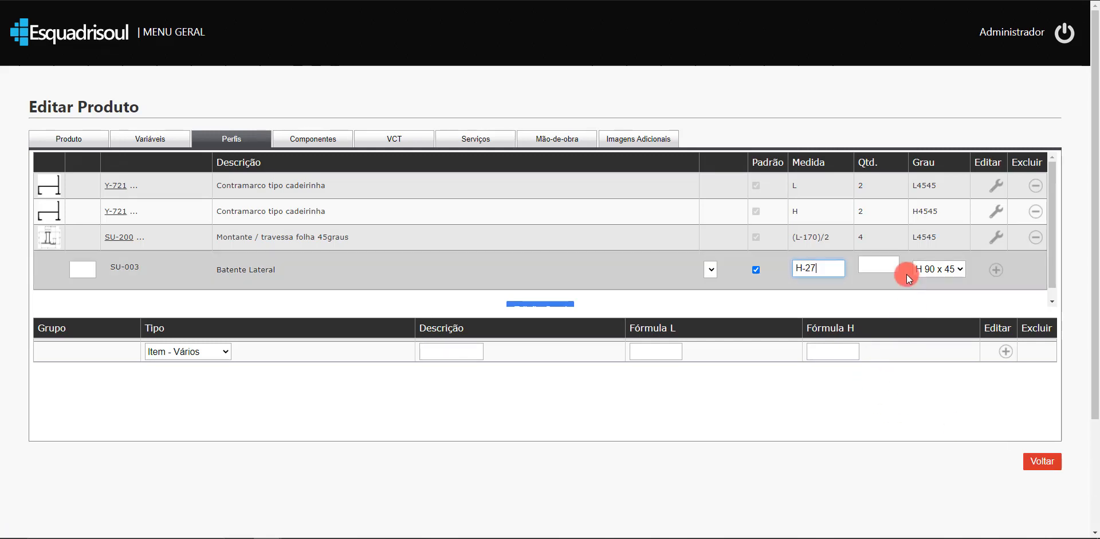
click(888, 267)
text(2)
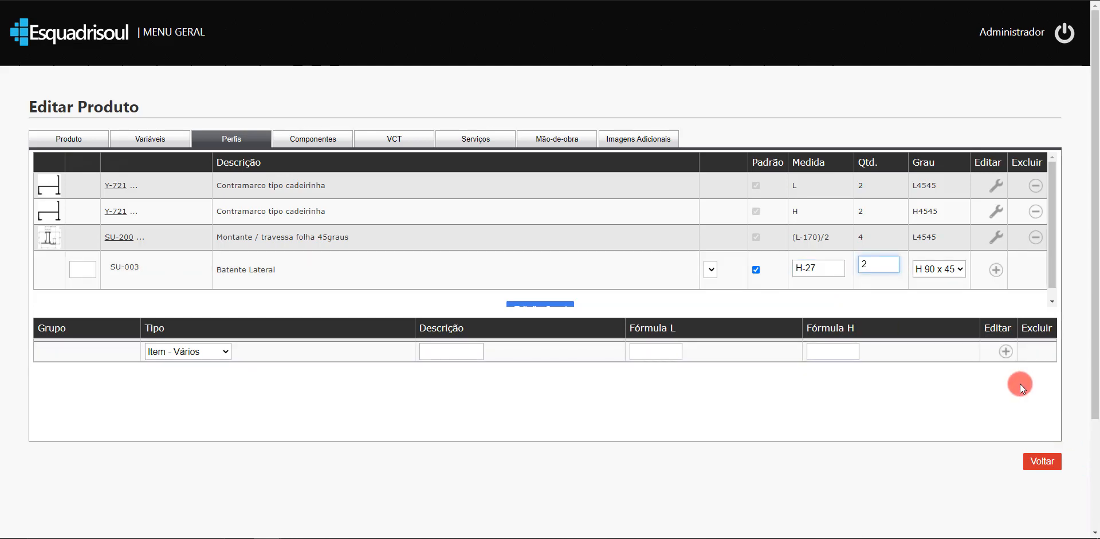
click(951, 267)
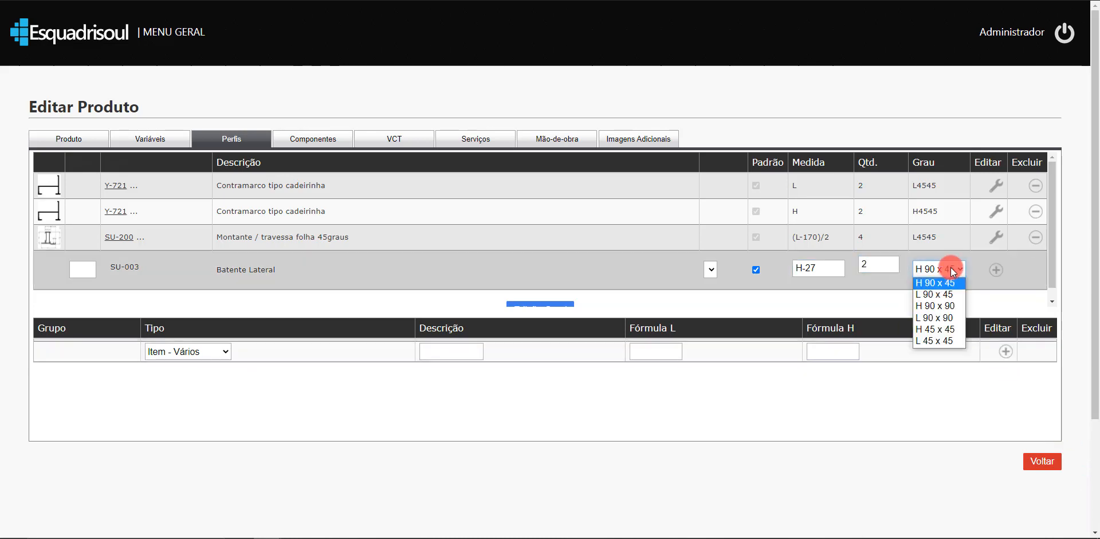
click(943, 306)
click(996, 267)
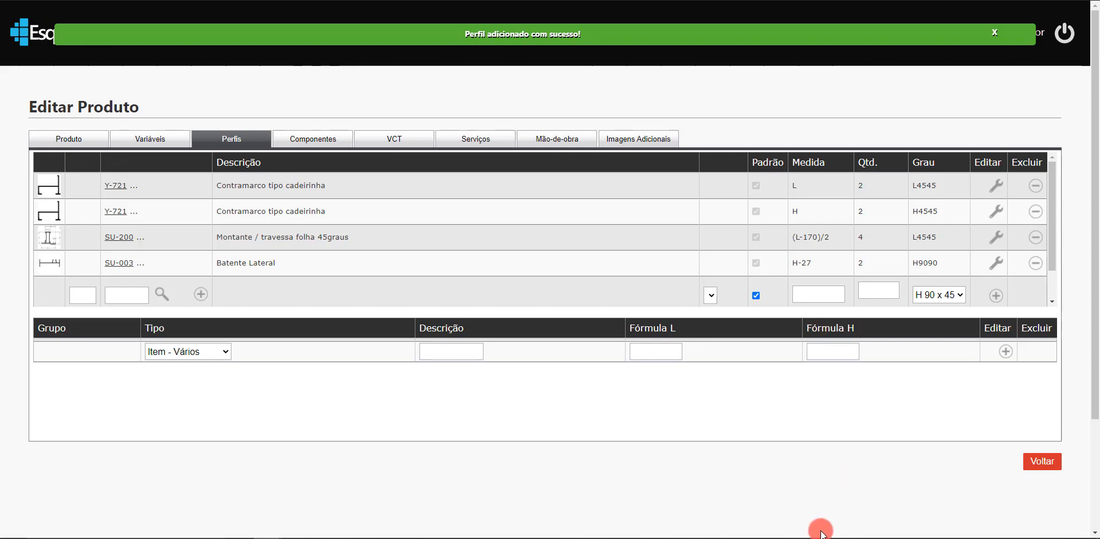
Switch to the Notepad notes and highlight the Então, Condição and Maior que symbols in the operator list
click(487, 533)
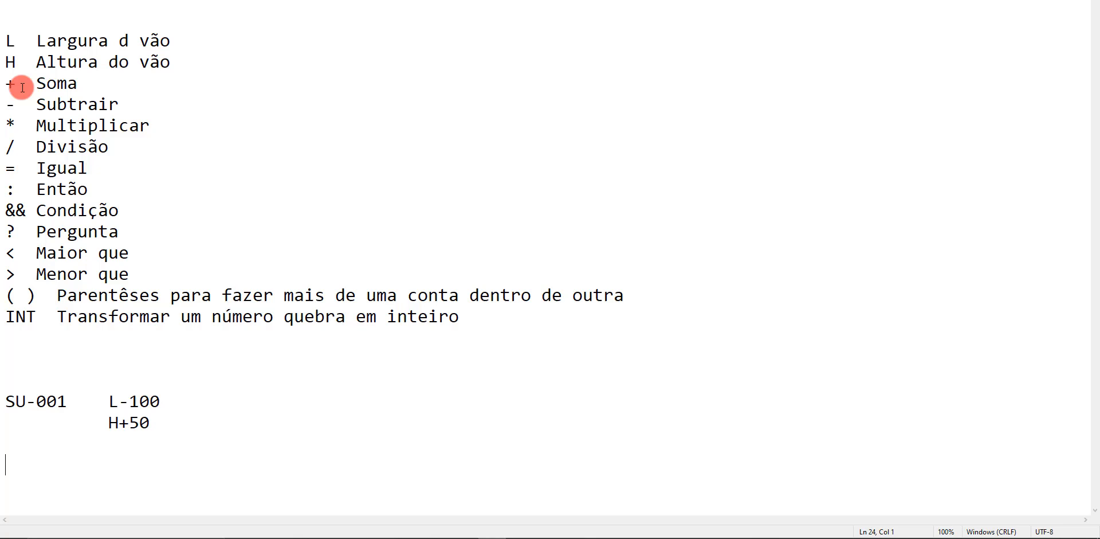
click(26, 212)
drag(26, 213, 7, 190)
drag(24, 254, 13, 252)
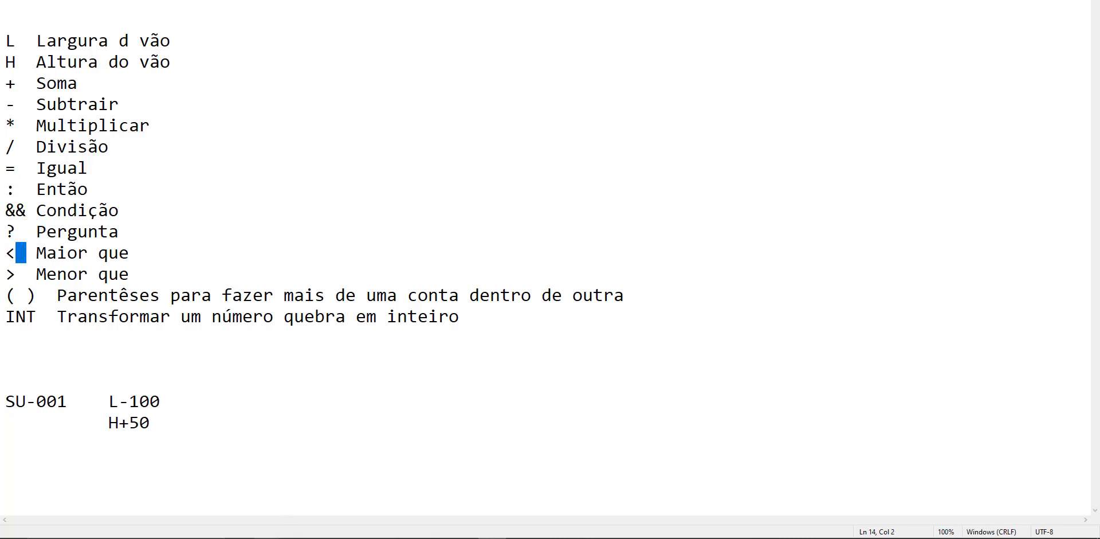
Return to Esquadrisoul in Chrome, search the registered products for SU-M and open the maxim-ar window product M for editing
mouse_move(267, 538)
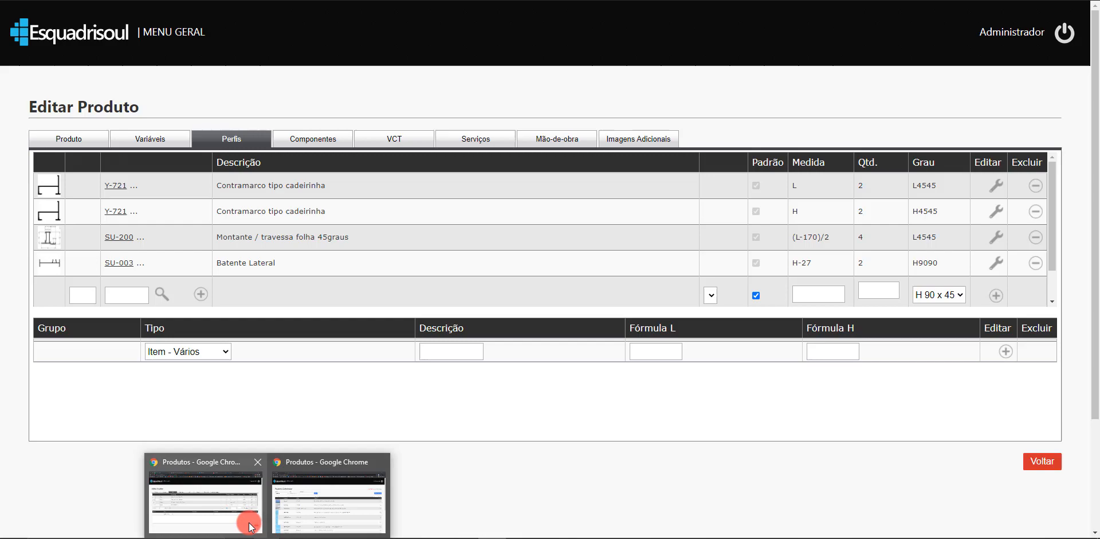
click(203, 30)
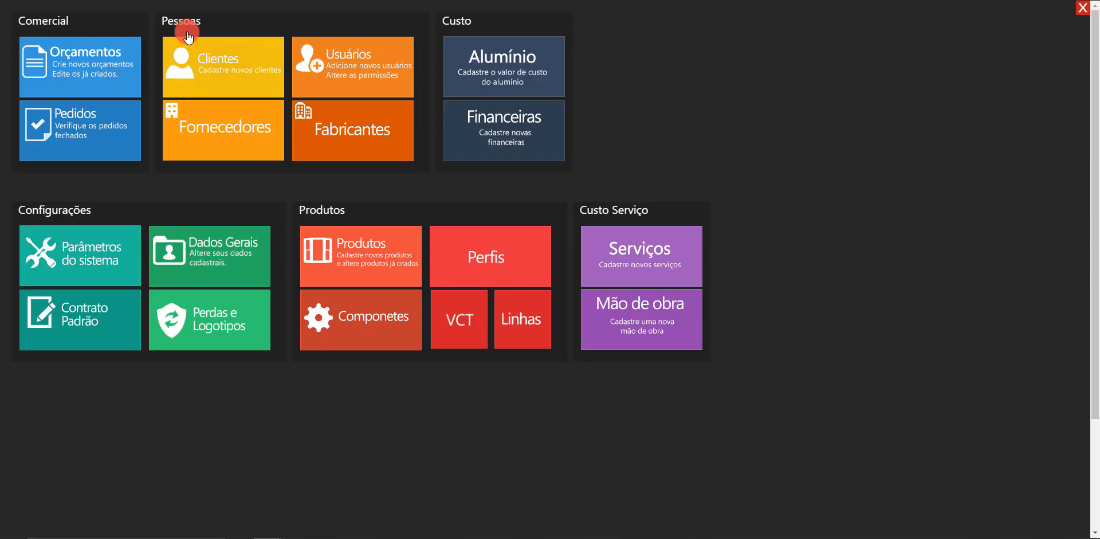
click(349, 252)
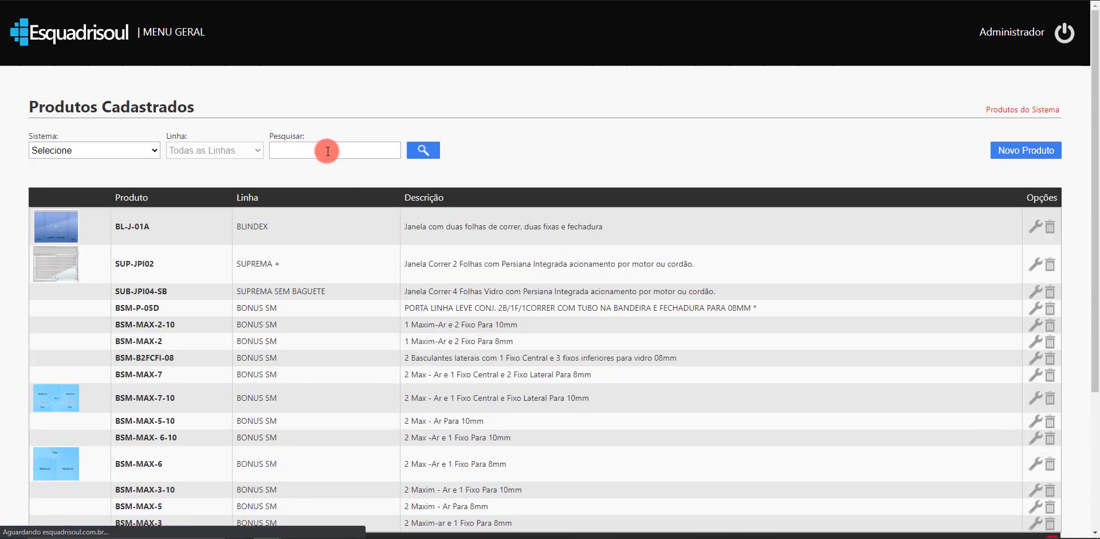
click(328, 151)
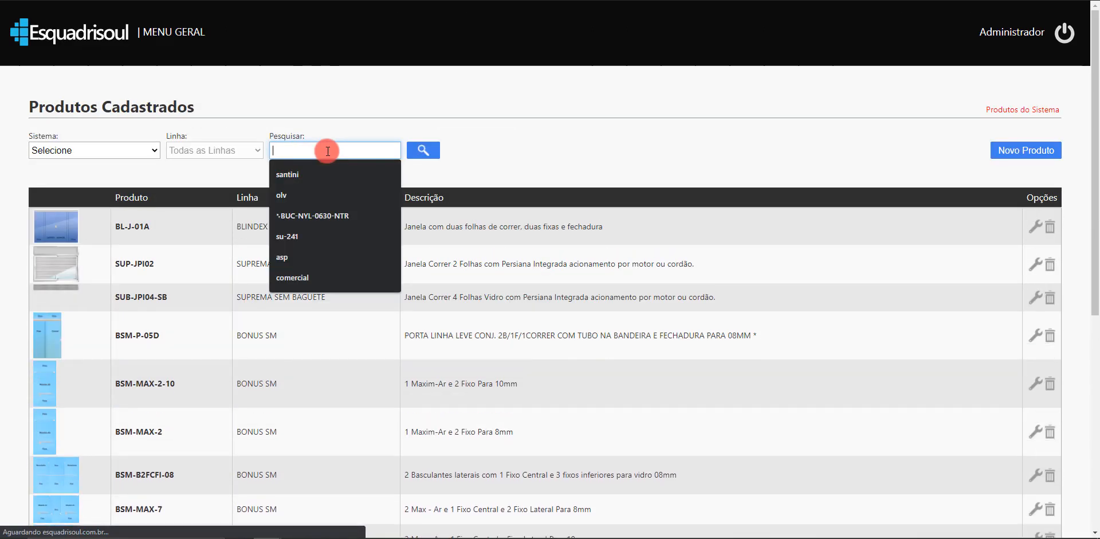
text(SU-)
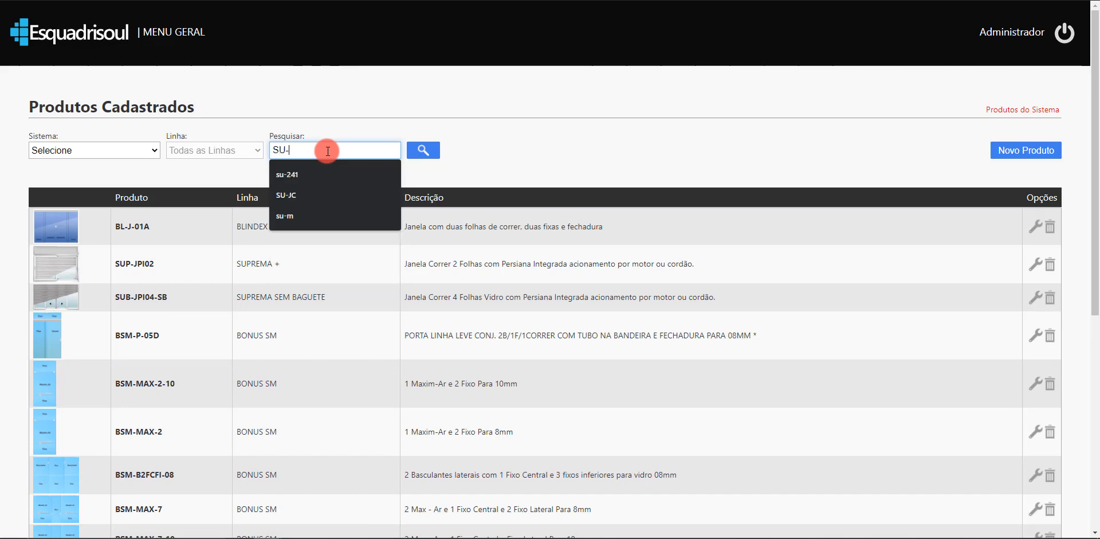
text(M)
key(Return)
scroll(194, 380, down, 4)
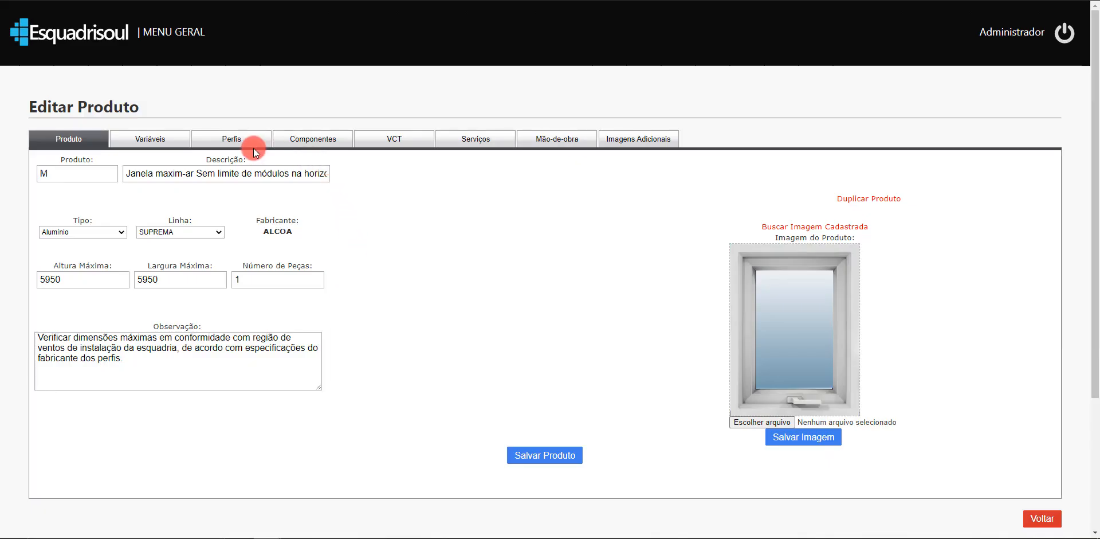
Examine product M's profile formulas and the conditional formulas of its maxim-ar arm components
click(228, 144)
scroll(714, 254, down, 5)
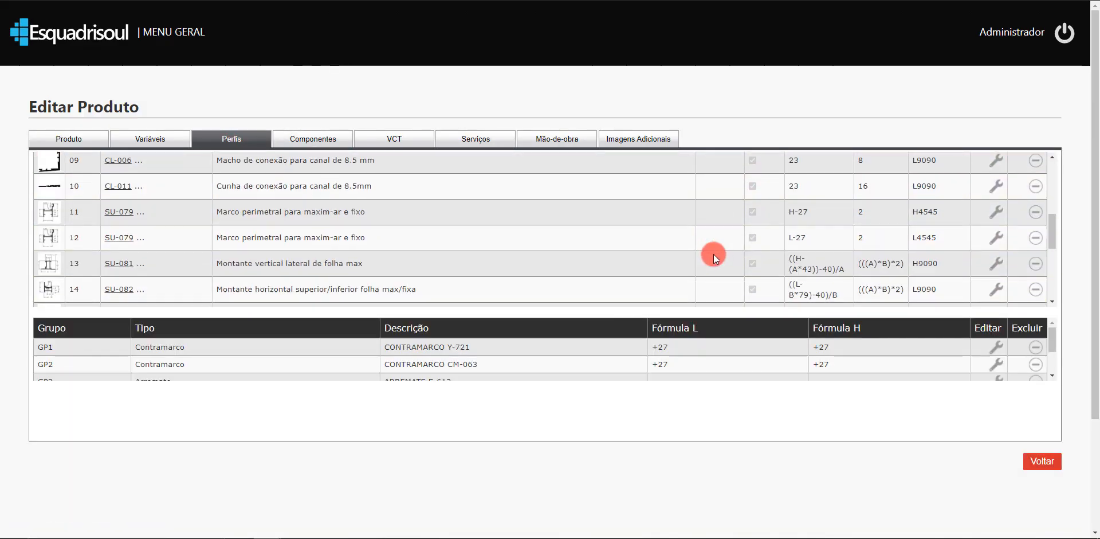
click(316, 137)
click(315, 138)
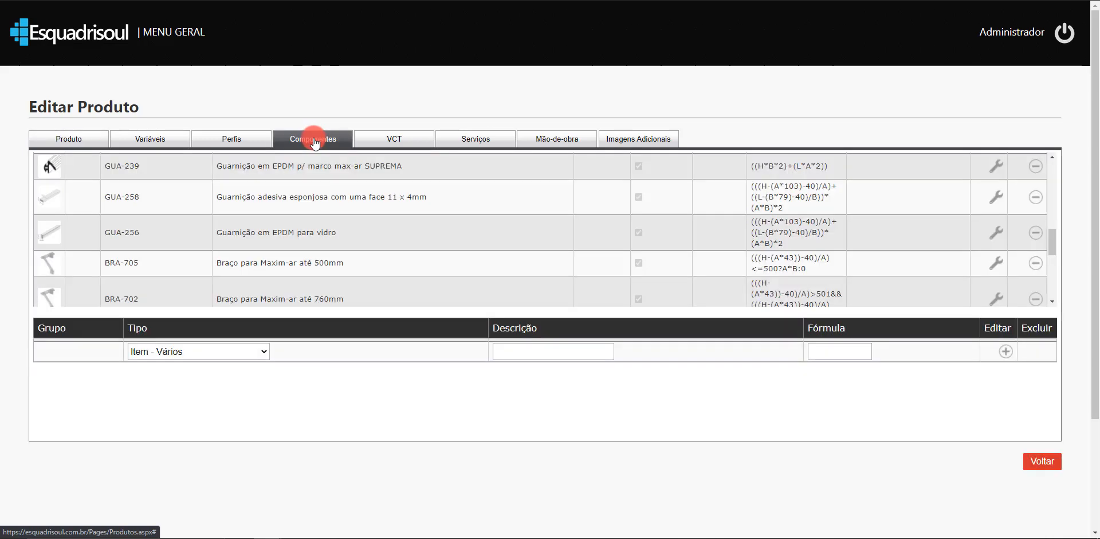
scroll(851, 228, down, 2)
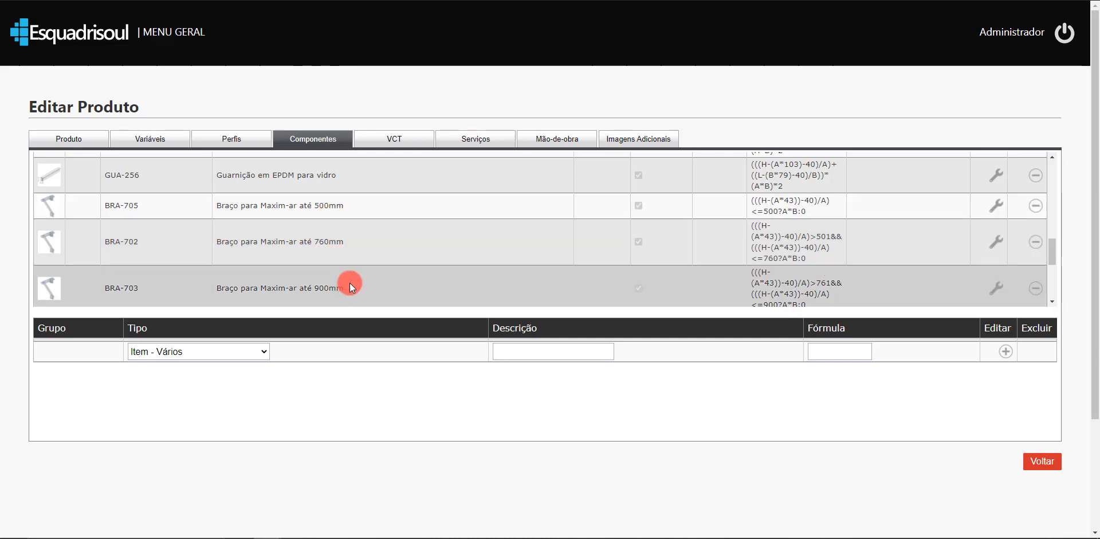
scroll(349, 281, down, 1)
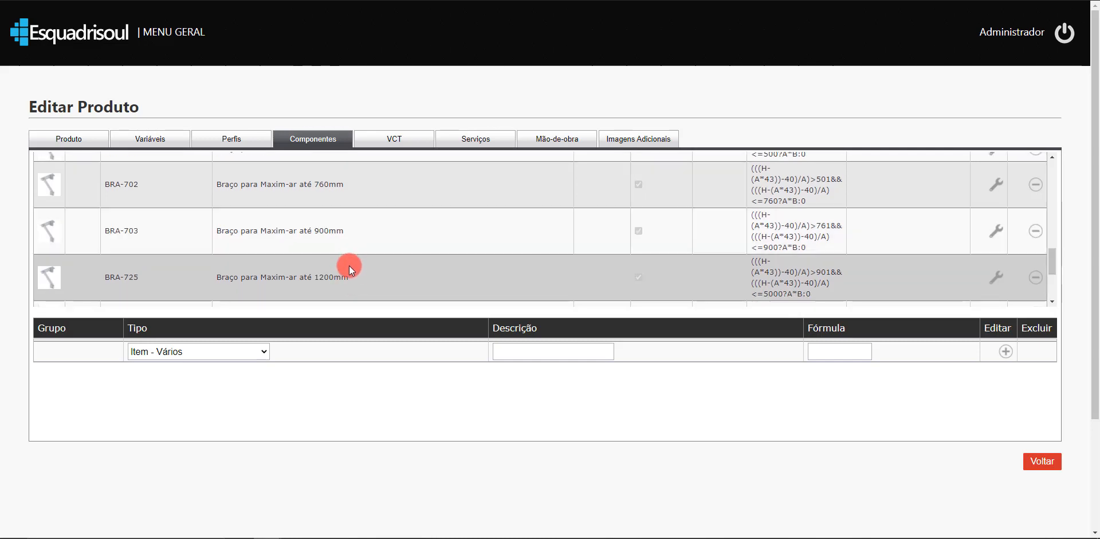
scroll(349, 266, down, 1)
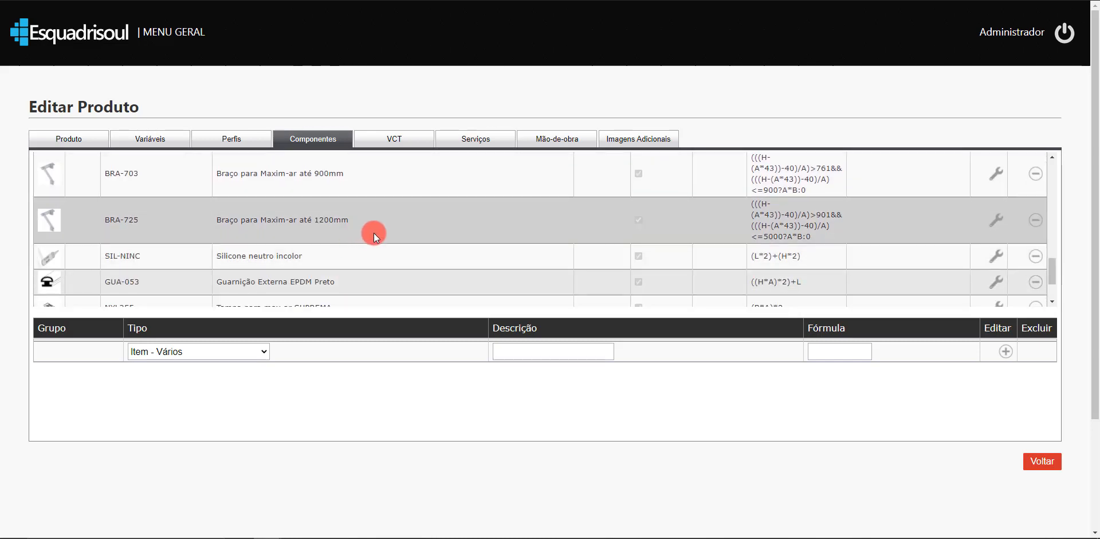
scroll(374, 232, up, 3)
scroll(403, 239, down, 2)
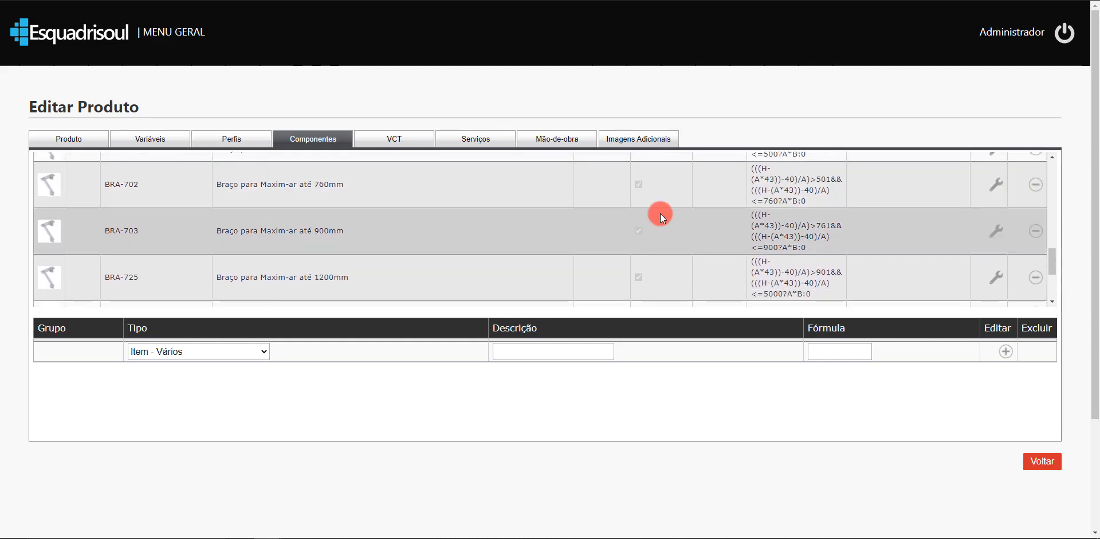
Copy the formula of component BRA-705 (Braço para Maxim-ar até 500mm) and switch to the Notepad notes
scroll(819, 207, up, 1)
drag(816, 212, 744, 198)
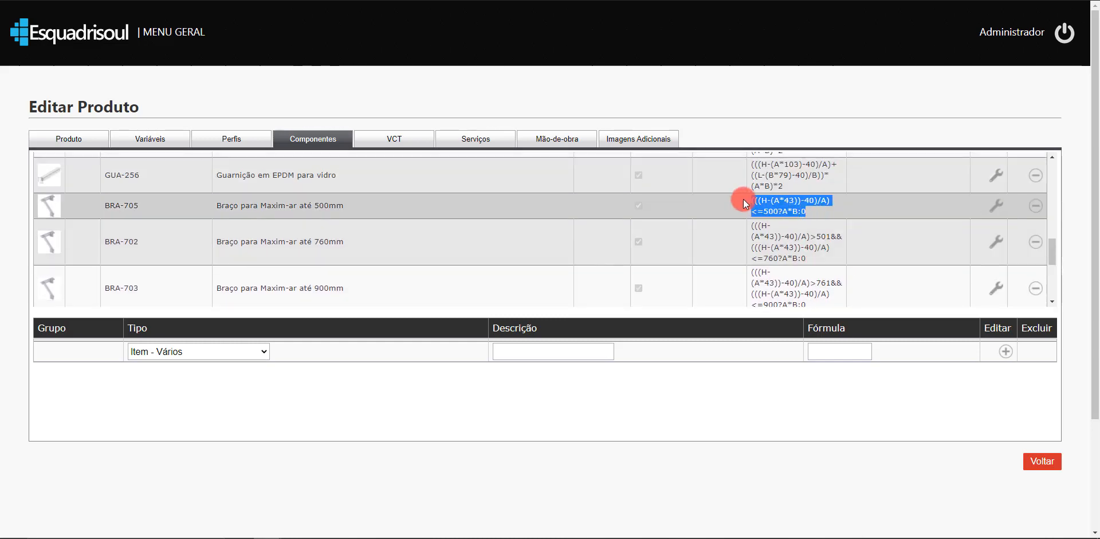
right_click(796, 202)
click(817, 213)
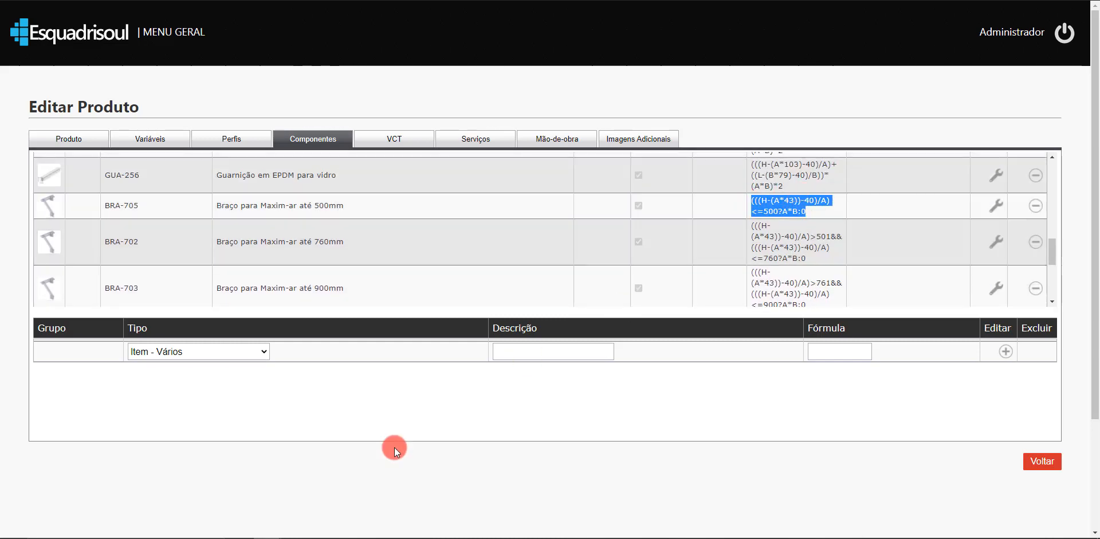
click(474, 534)
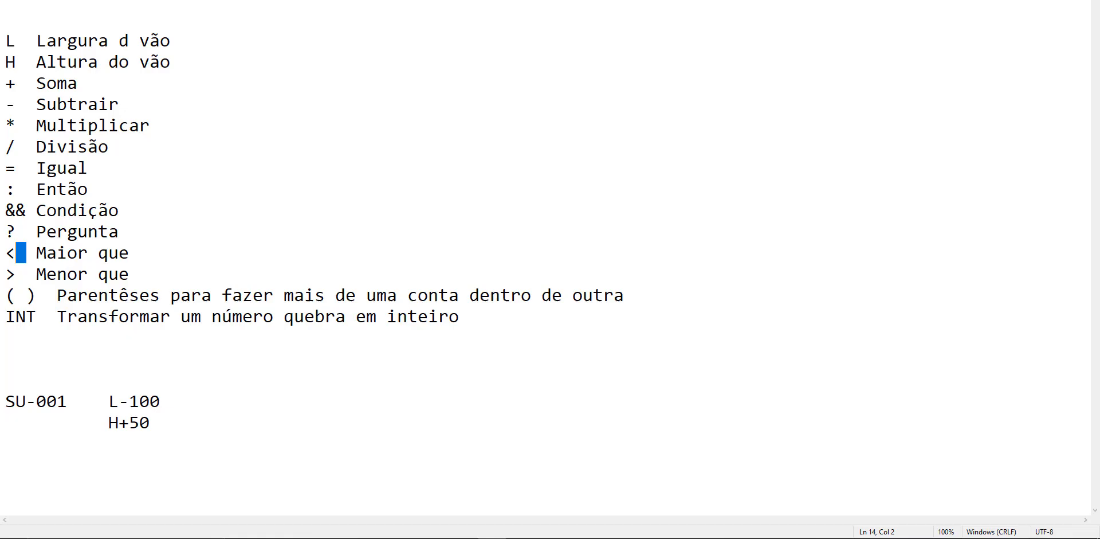
Insert three blank lines below the operator list and paste the copied BRA-705 formula above the SU-001 notes
click(161, 353)
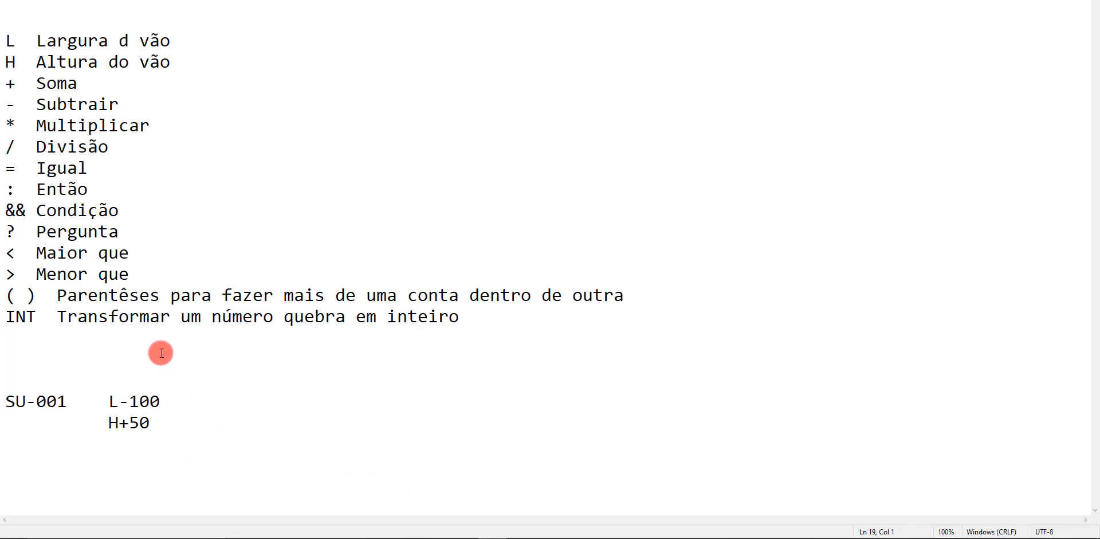
key(Return)
key(Return)
key(Return)
right_click(84, 386)
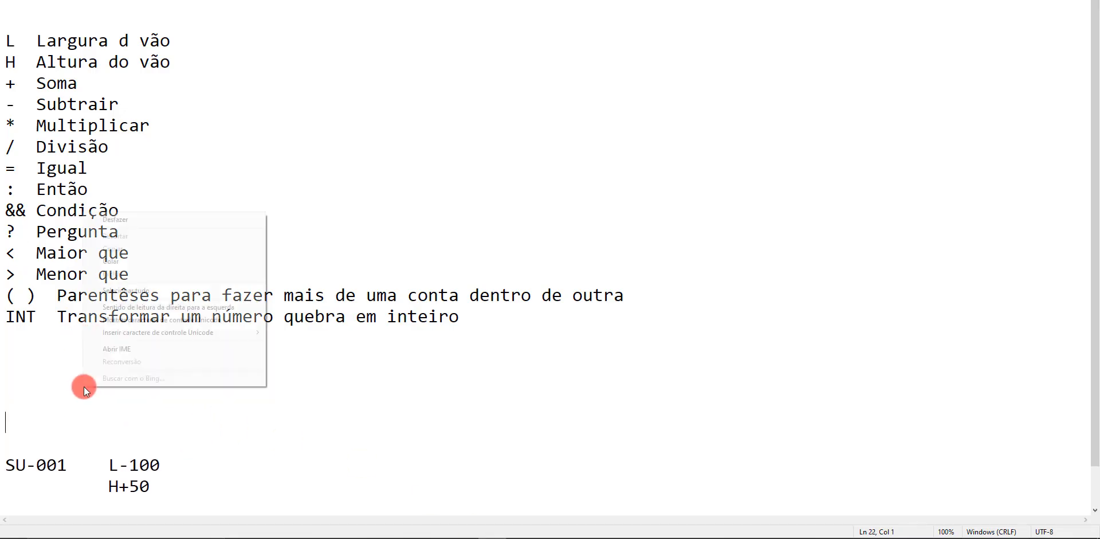
click(140, 262)
click(272, 380)
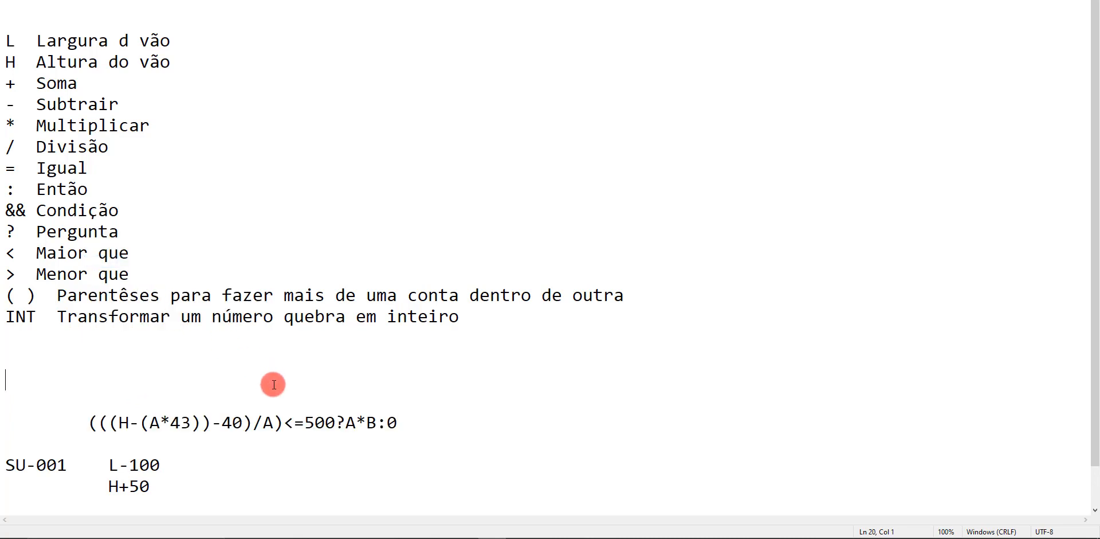
Highlight the parts of the pasted formula in turn: the height calculation, the 500 limit, the A*B result and the 0 alternative
scroll(290, 436, down, 1)
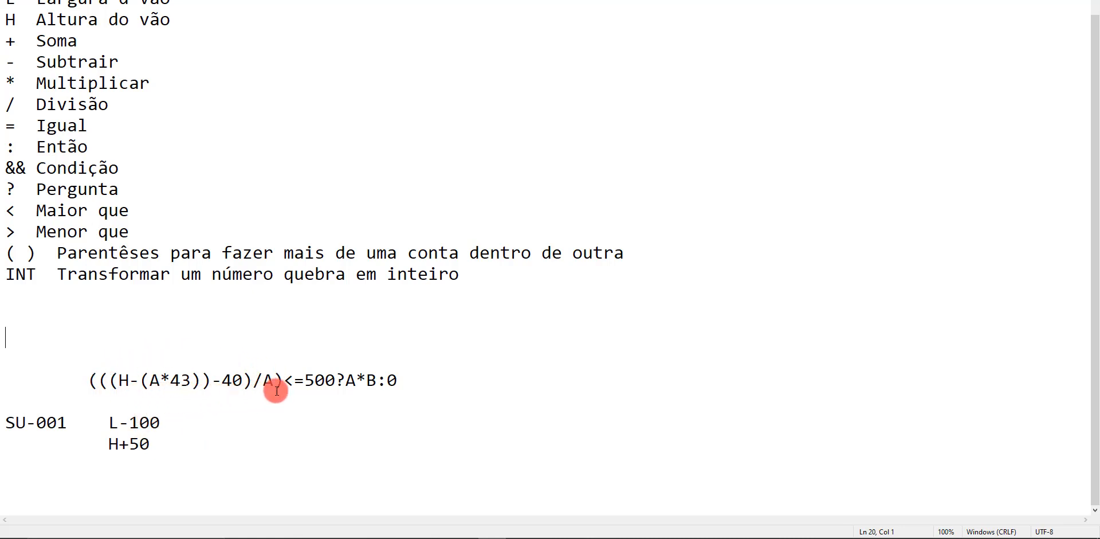
drag(279, 386, 89, 381)
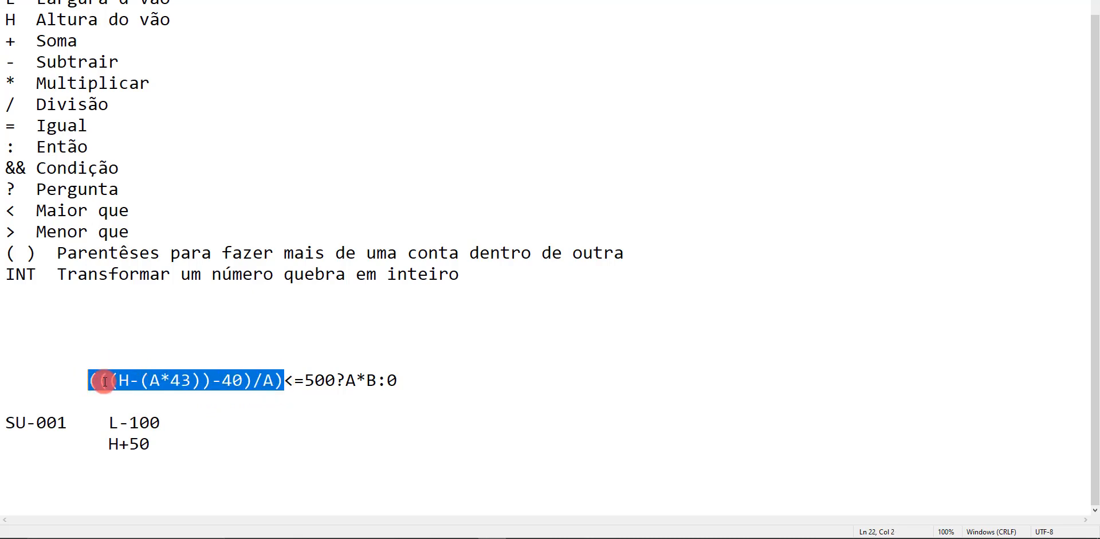
click(286, 380)
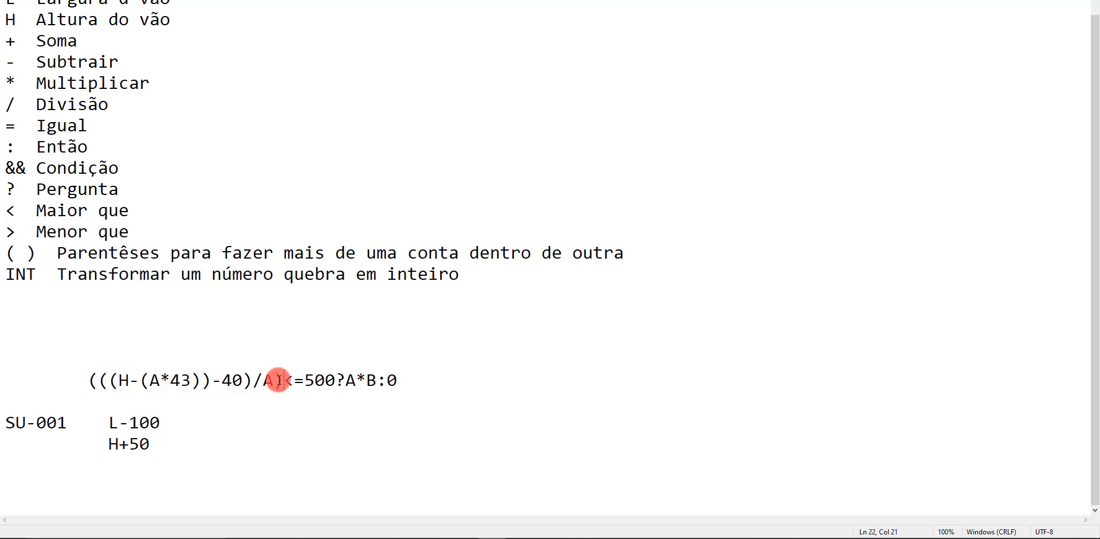
drag(304, 381, 336, 381)
click(306, 380)
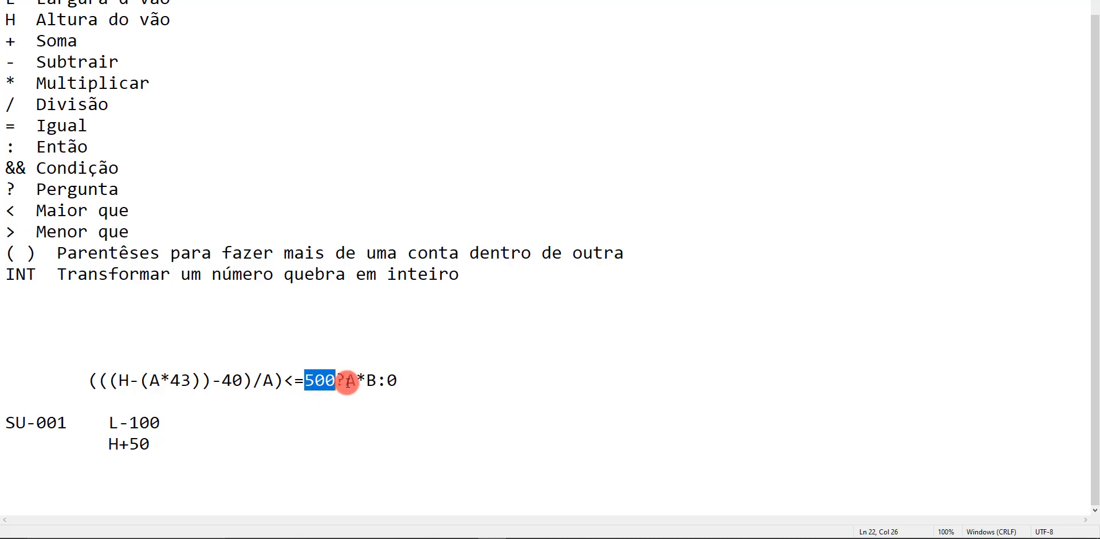
drag(347, 381, 382, 381)
click(395, 380)
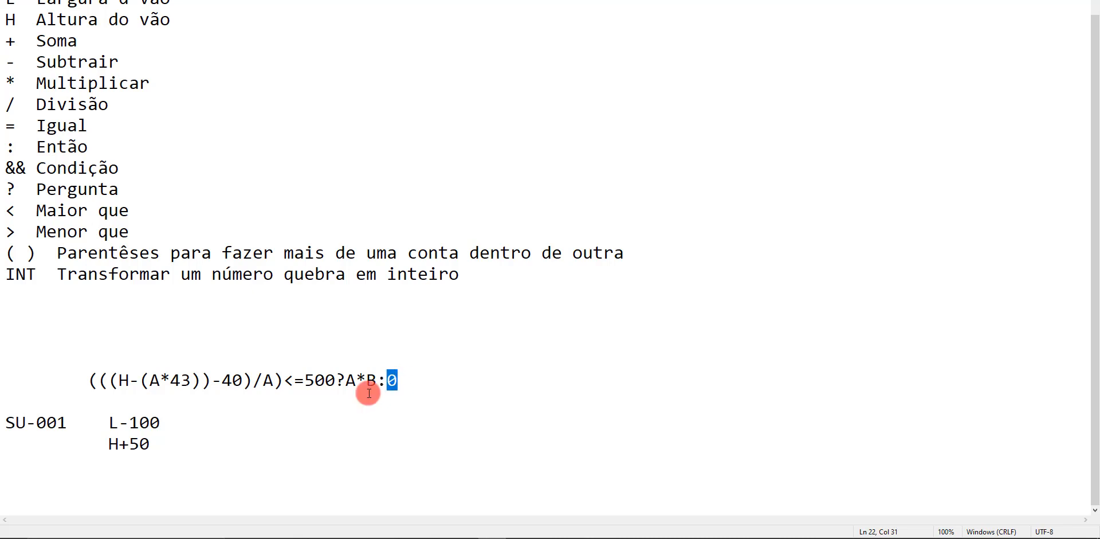
Copy the formula of component BRA-702 (Braço para Maxim-ar até 760mm) from Esquadrisoul in Chrome and paste it into Notepad below the first formula
click(422, 374)
key(Return)
key(Return)
key(Return)
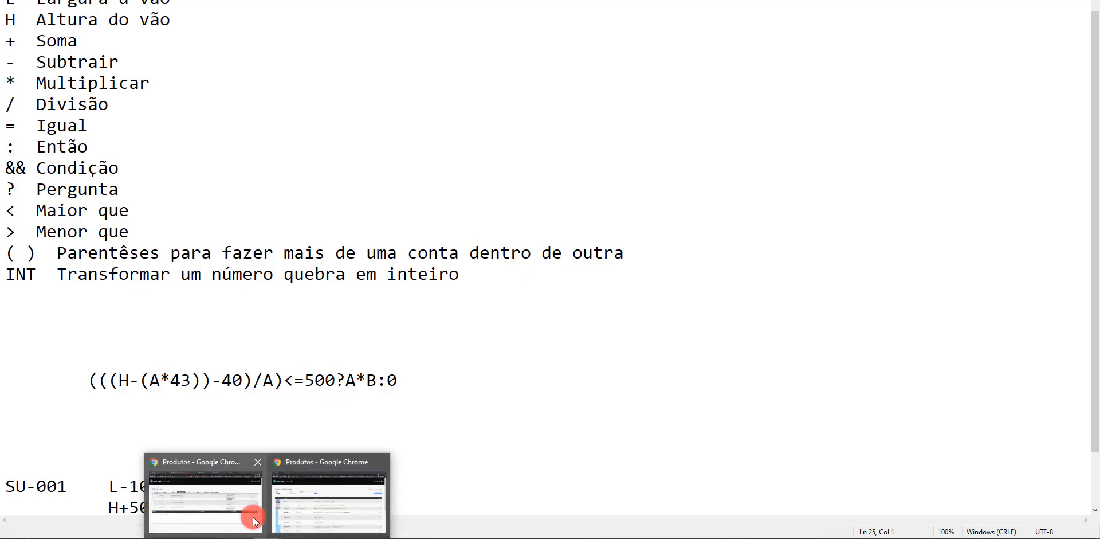
click(255, 522)
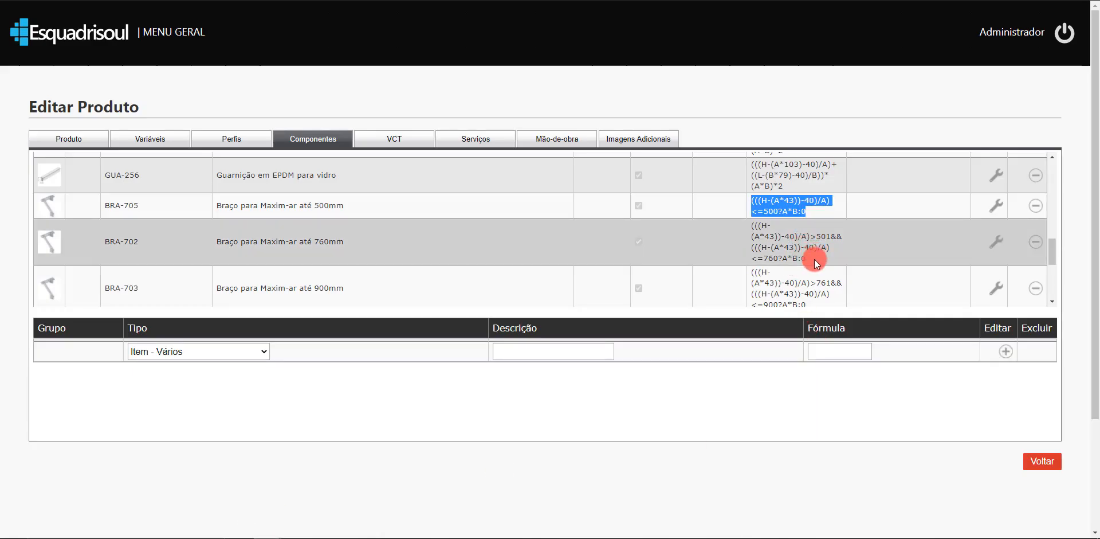
drag(808, 259, 749, 226)
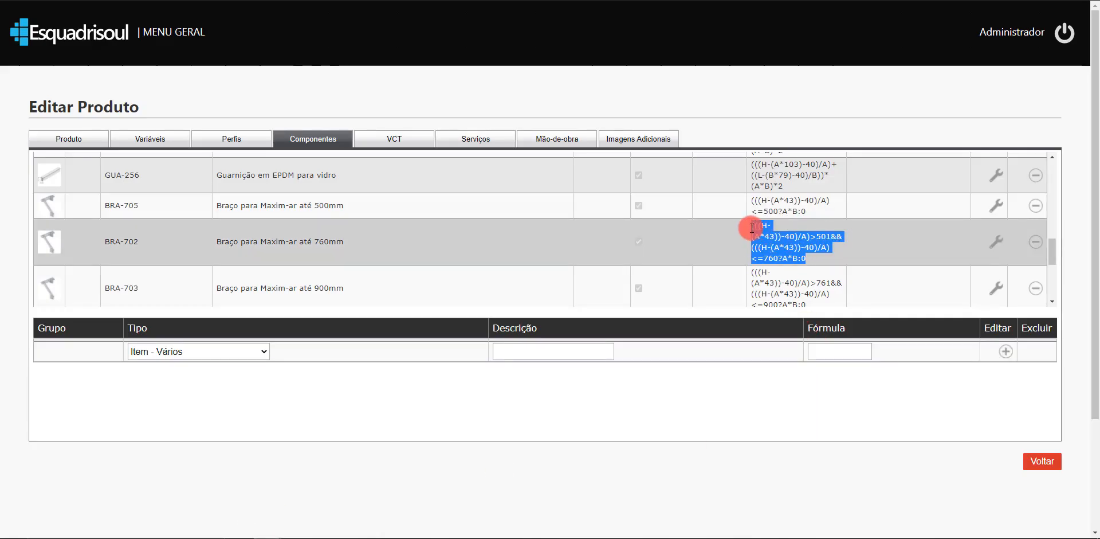
right_click(779, 235)
click(796, 242)
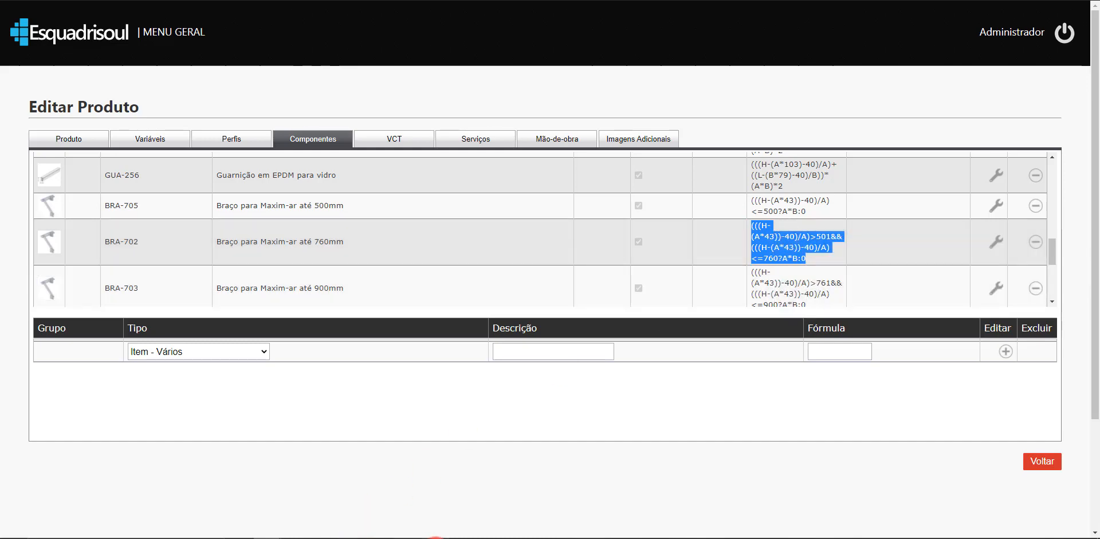
click(493, 537)
right_click(154, 409)
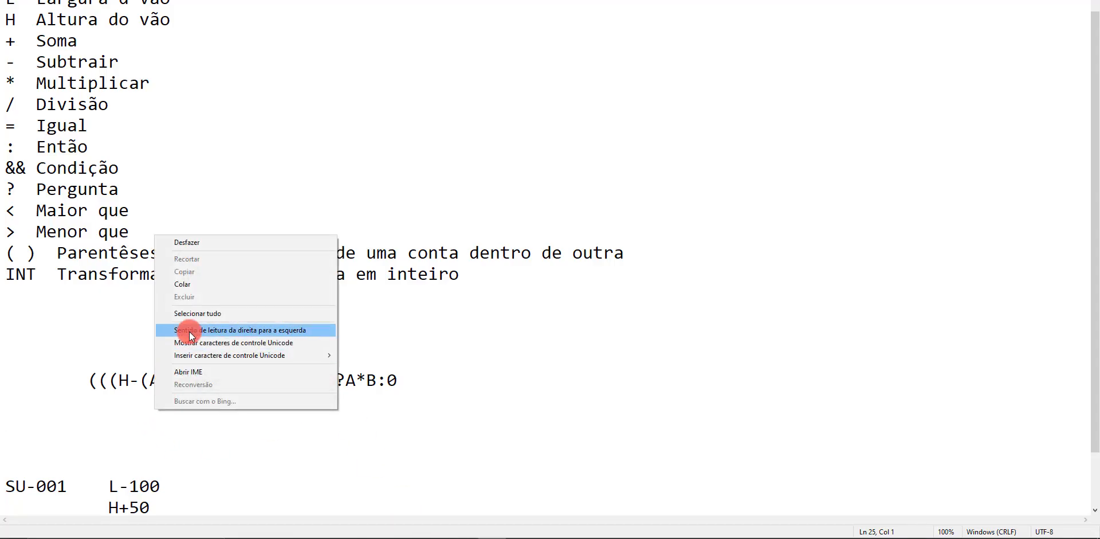
click(204, 284)
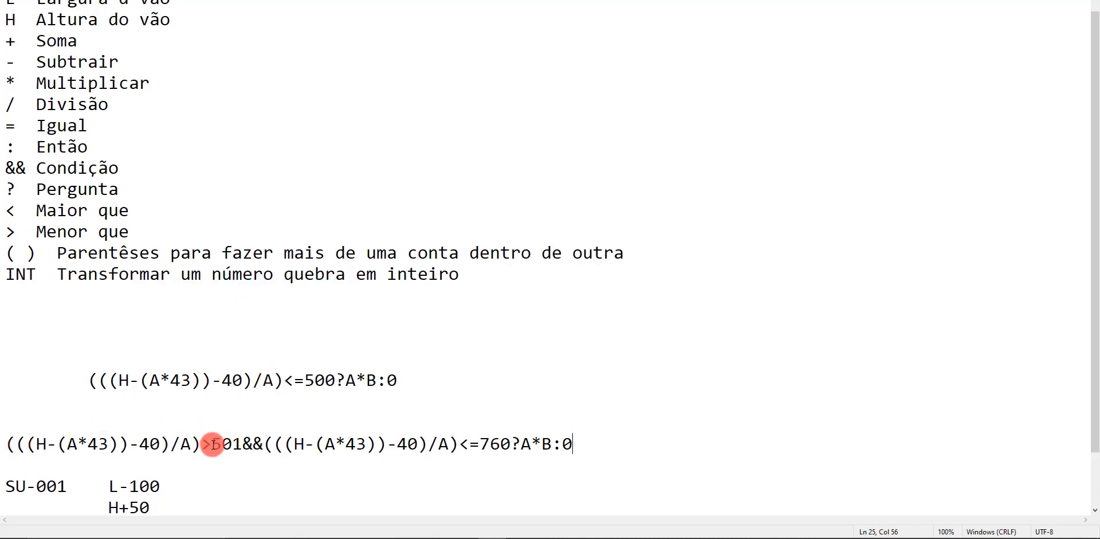
Highlight the 501 limit, the repeated height calculation and the A*B result in the BRA-702 formula
drag(212, 444, 243, 443)
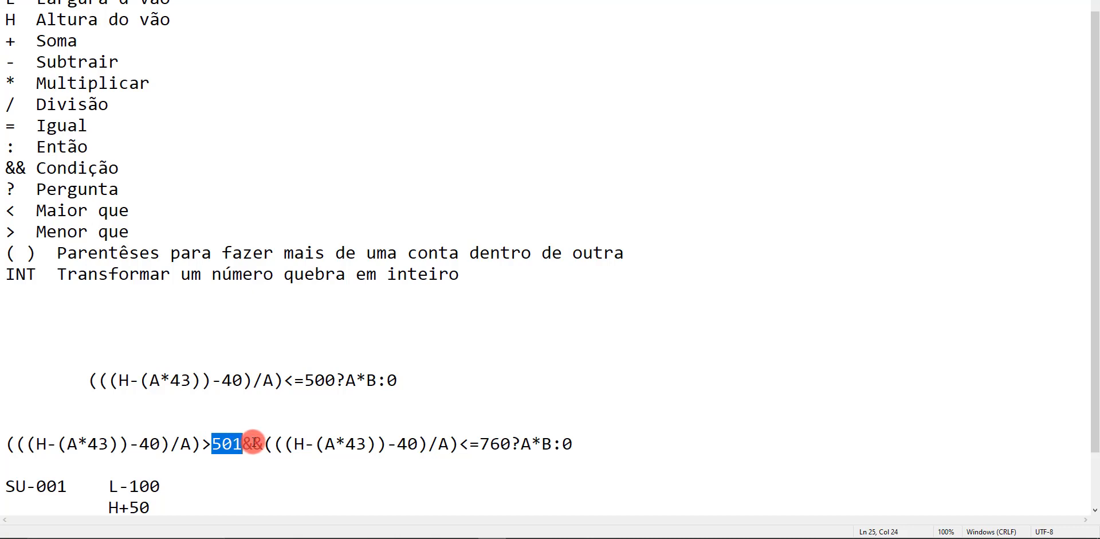
drag(264, 445, 463, 442)
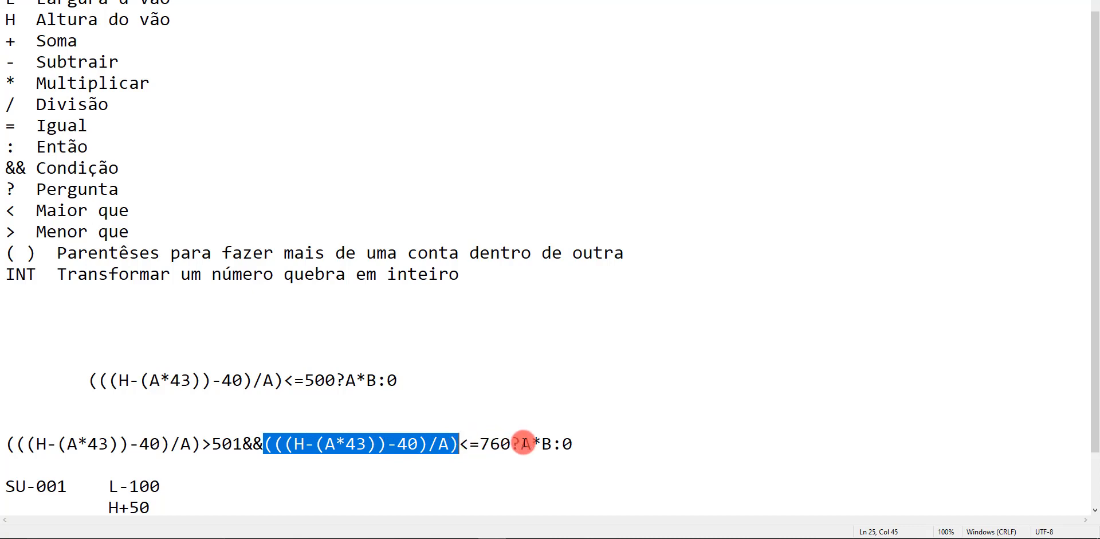
drag(520, 442, 559, 444)
click(597, 448)
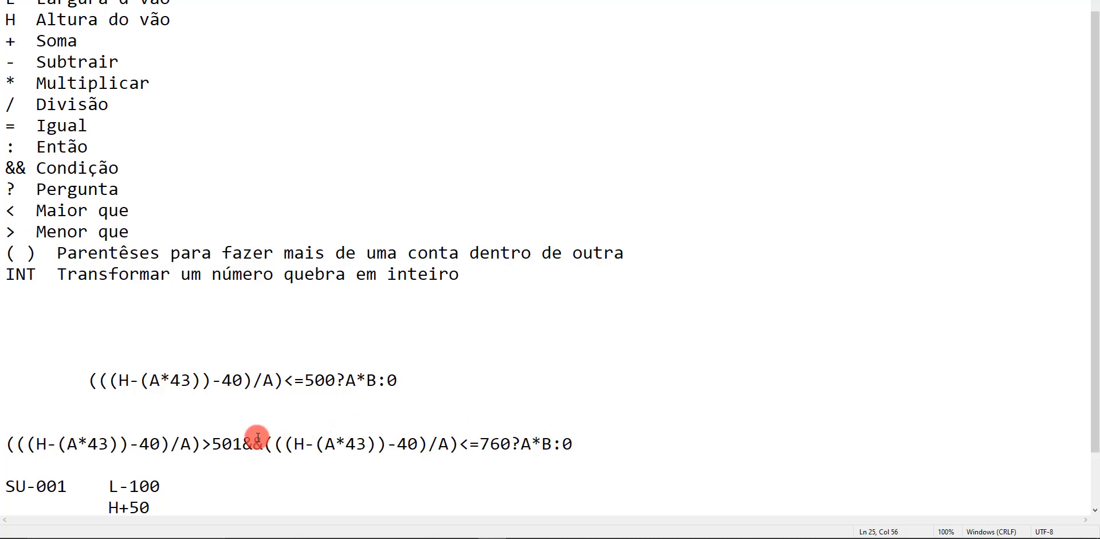
click(238, 447)
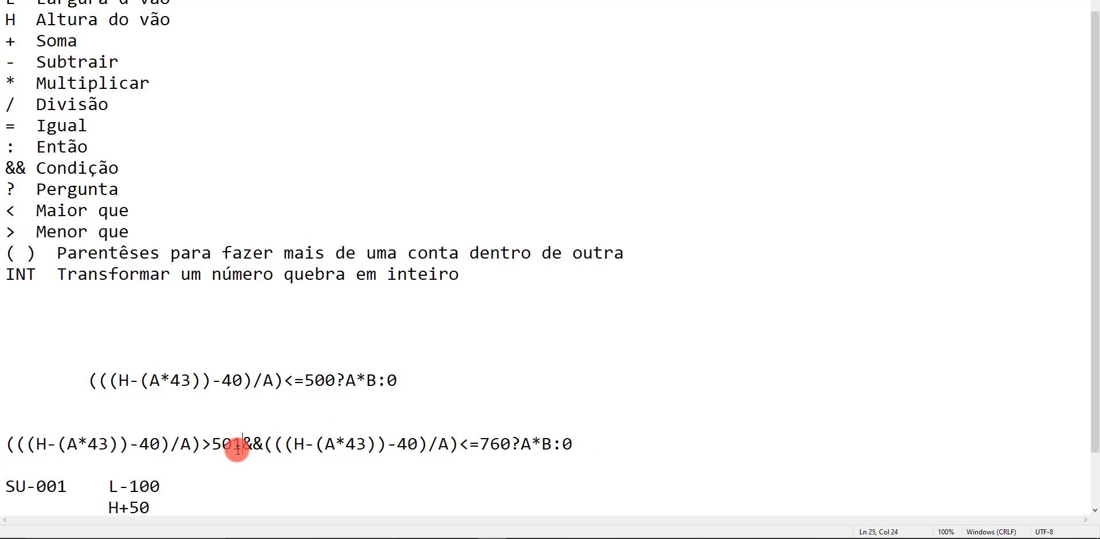
Add two blank lines after the BRA-702 formula
click(607, 438)
key(Return)
key(Return)
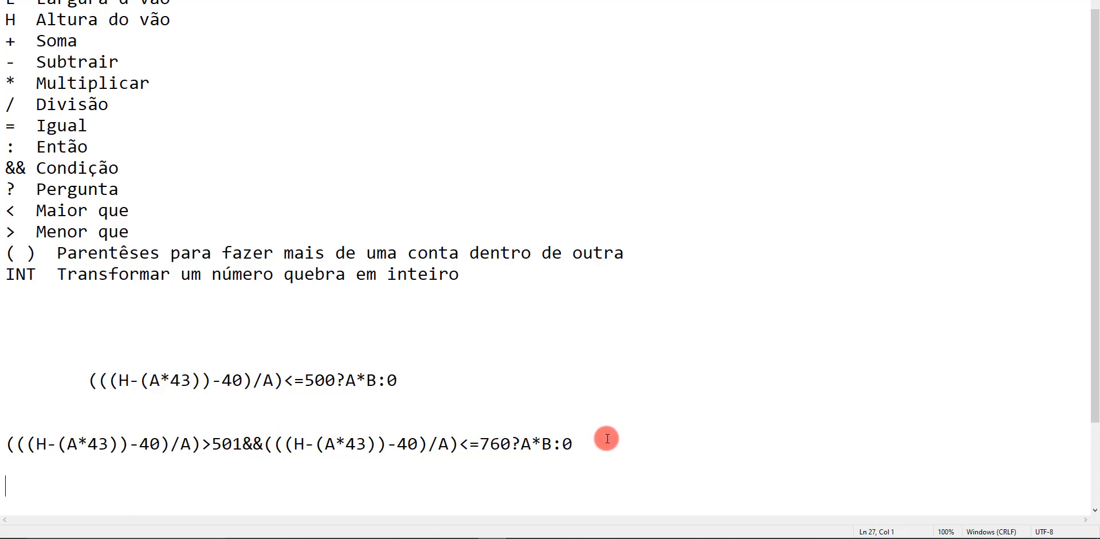
Highlight the whole first formula and change its upper limit to 300
scroll(607, 439, down, 2)
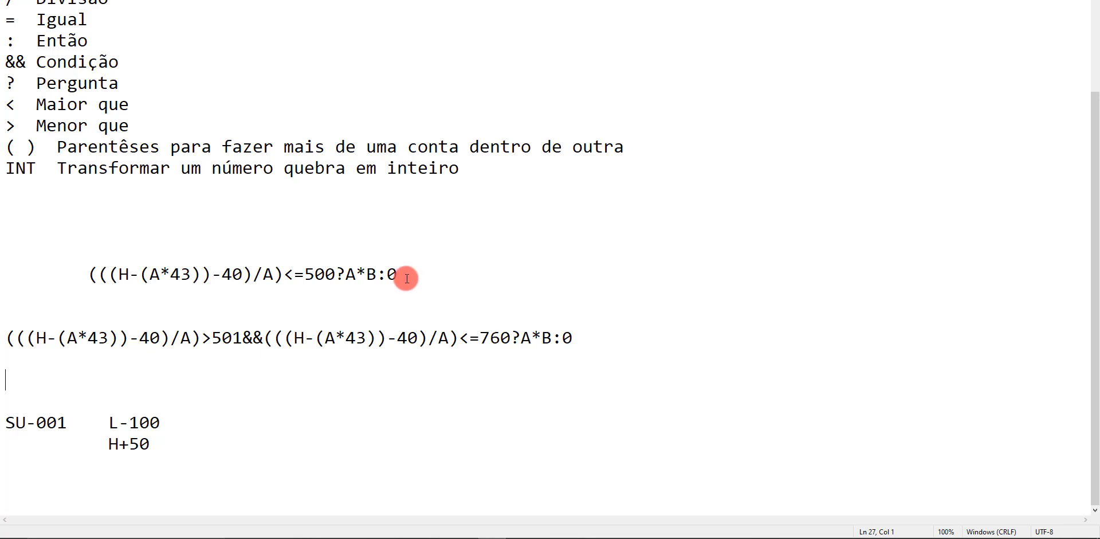
drag(408, 277, 118, 278)
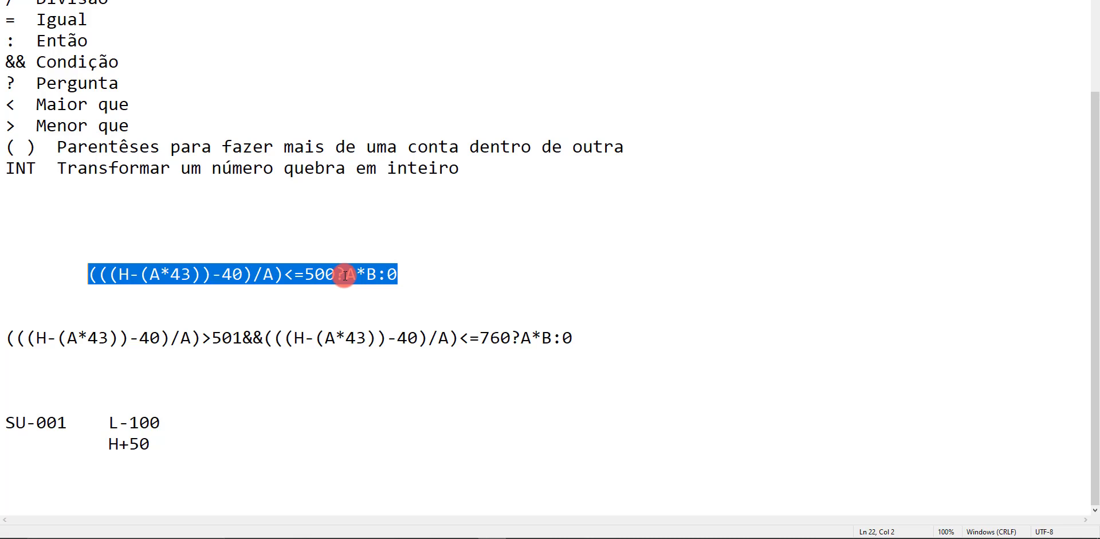
click(311, 274)
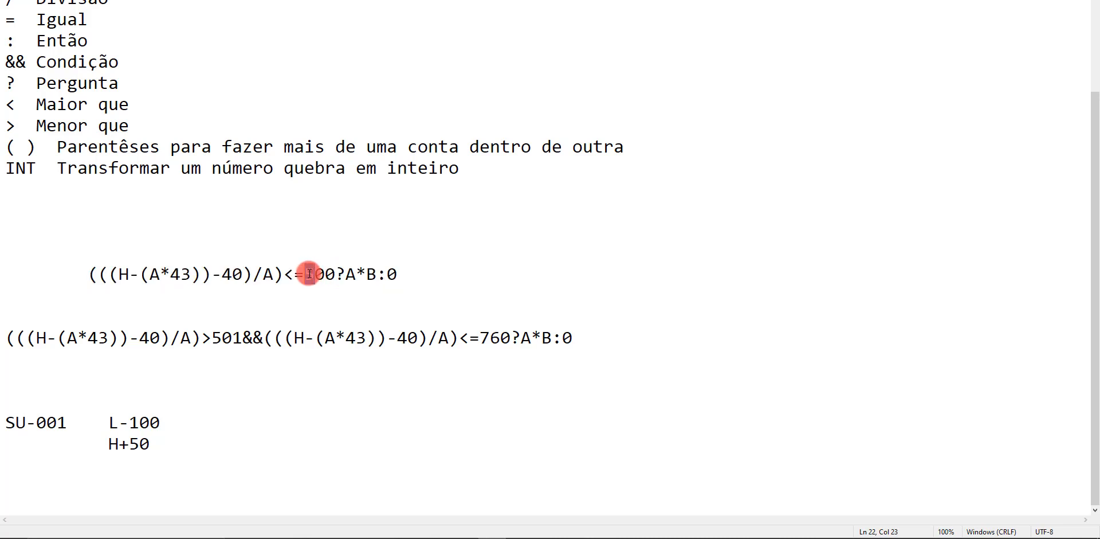
text(3)
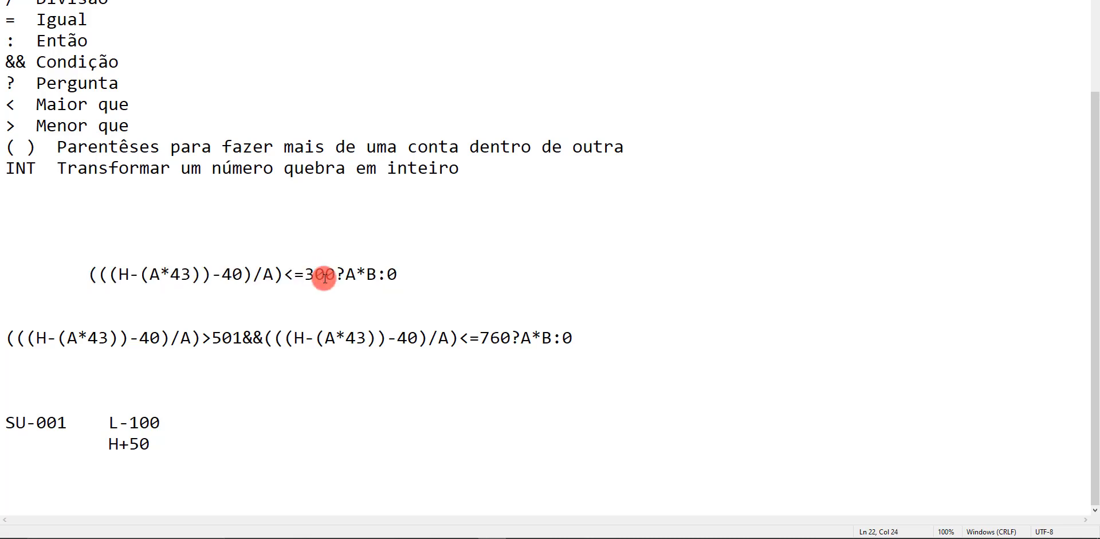
scroll(316, 341, up, 2)
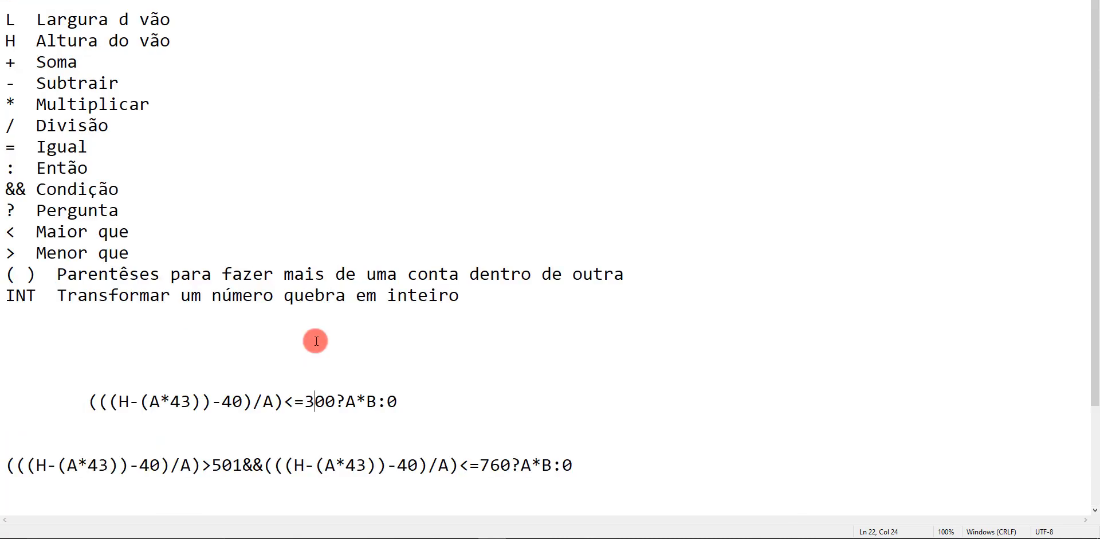